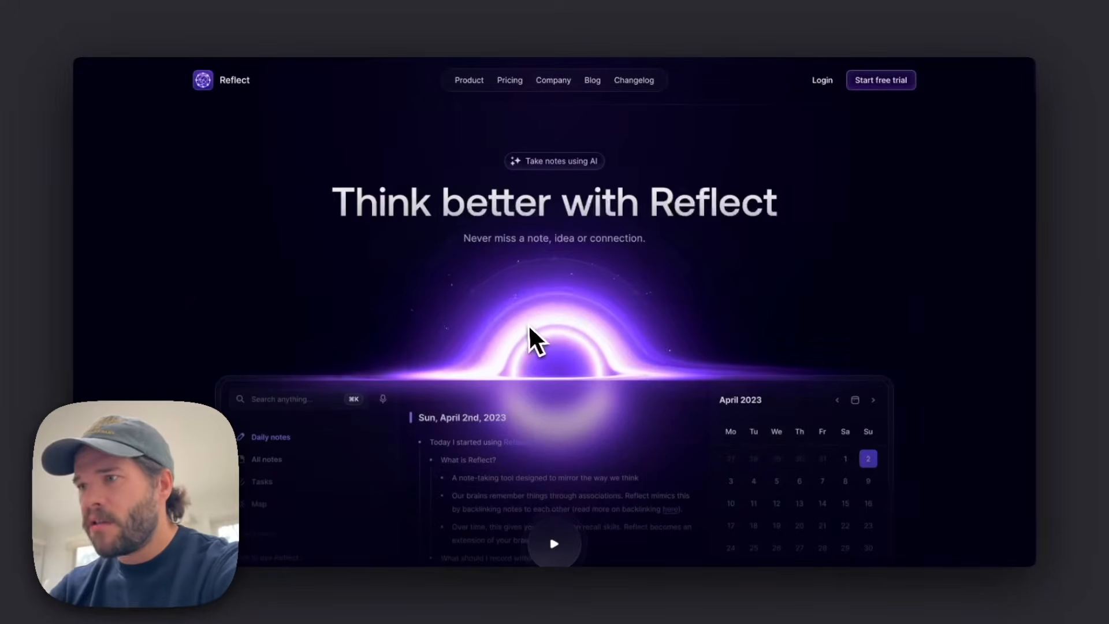
# Examine the glowing black hole graphic in the Reflect landing page's hero section.
pyautogui.scroll(10, 525, 324)
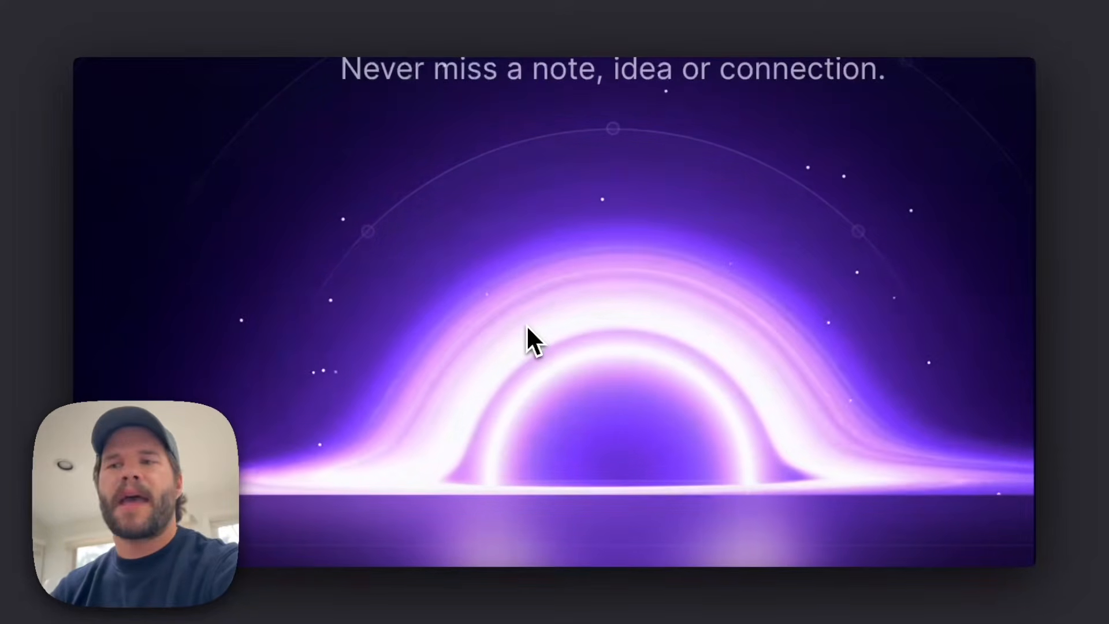
pyautogui.scroll(-5, 567, 297)
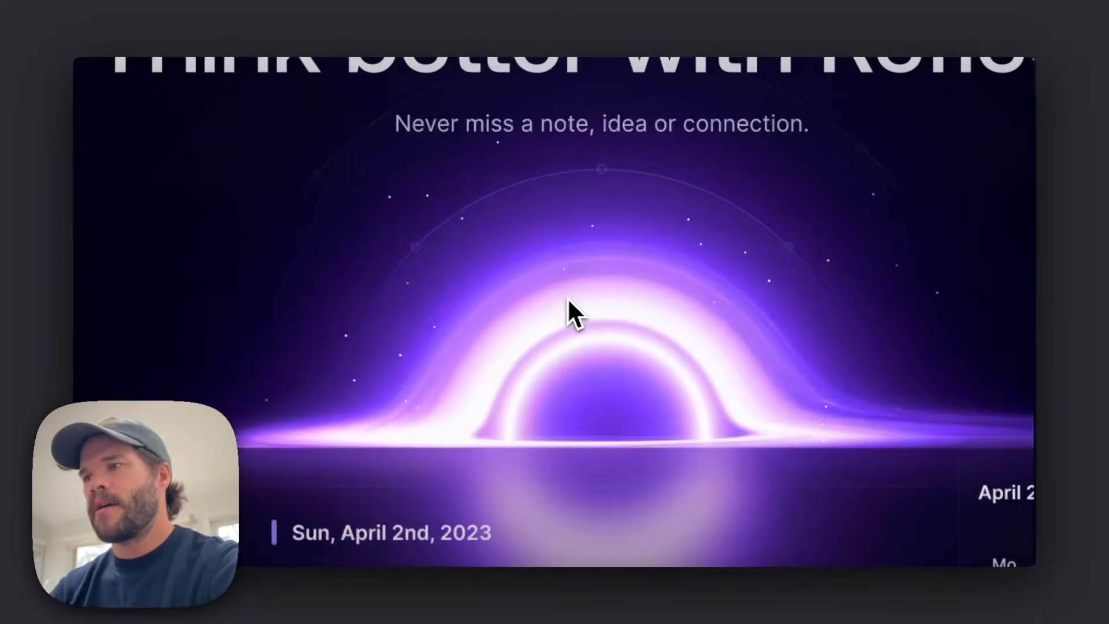
pyautogui.scroll(-5, 567, 297)
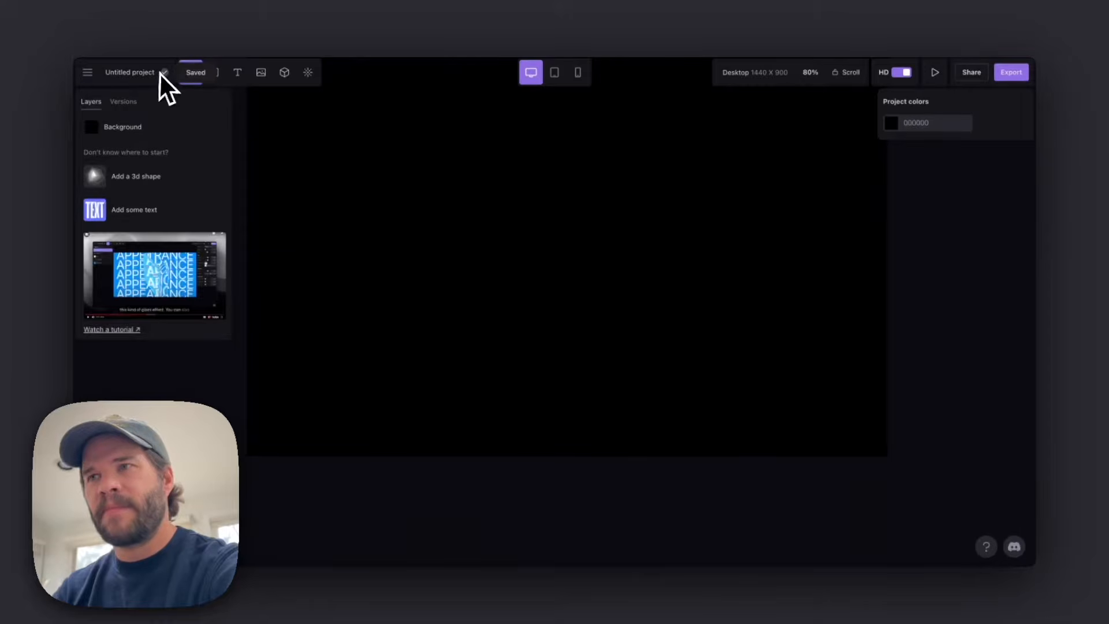
# Add a Beam effect to the blank canvas and set its type to Vesica.
pyautogui.click(307, 76)
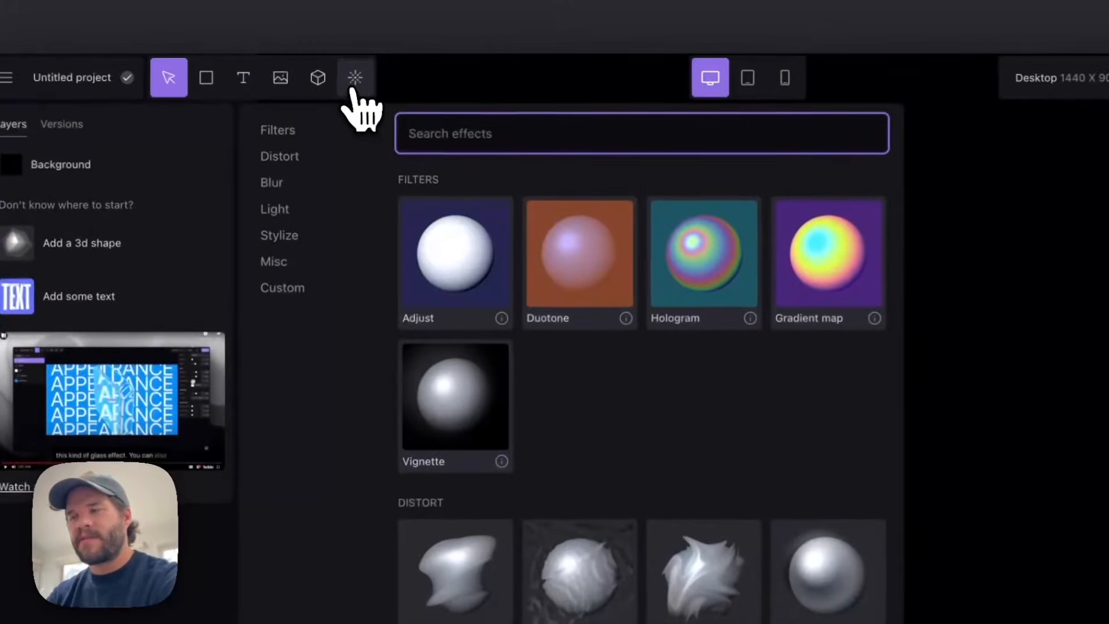
pyautogui.write('bea')
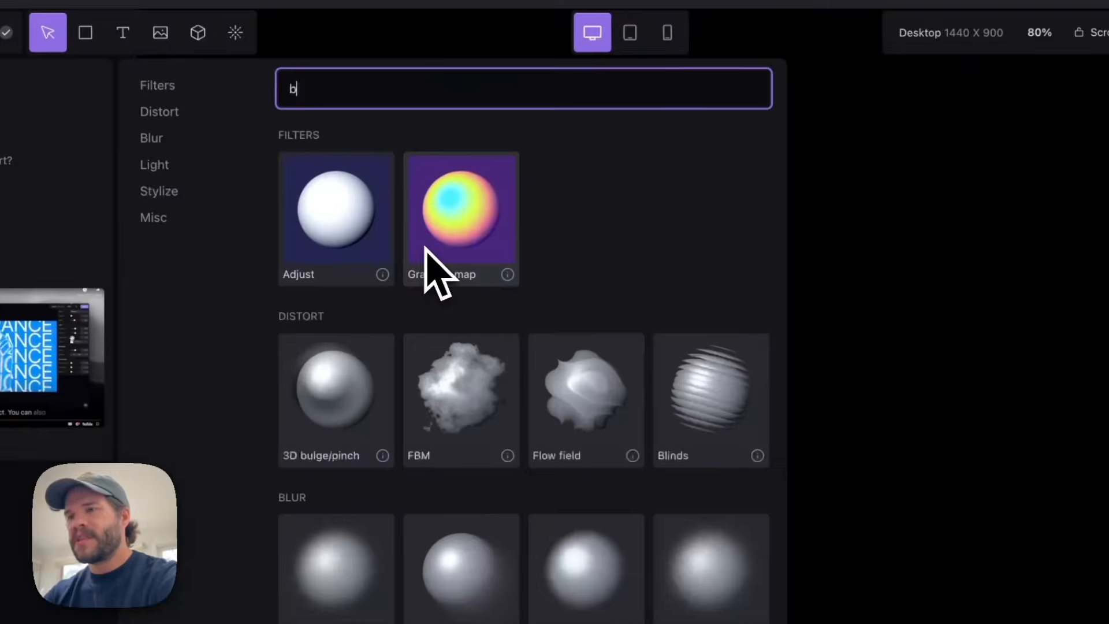
pyautogui.click(339, 228)
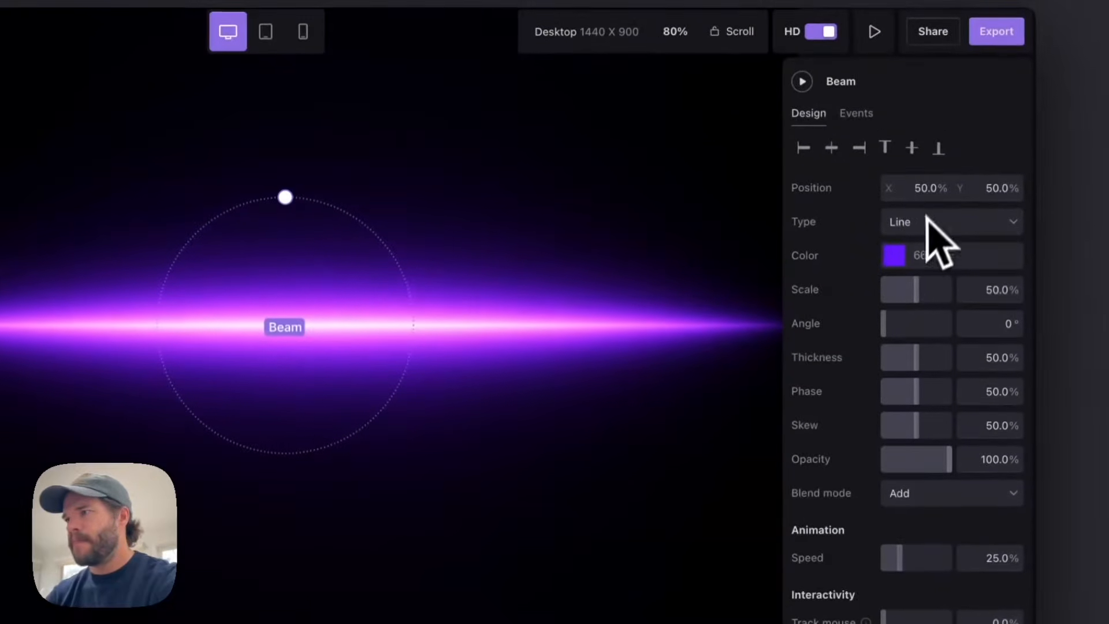
pyautogui.click(930, 156)
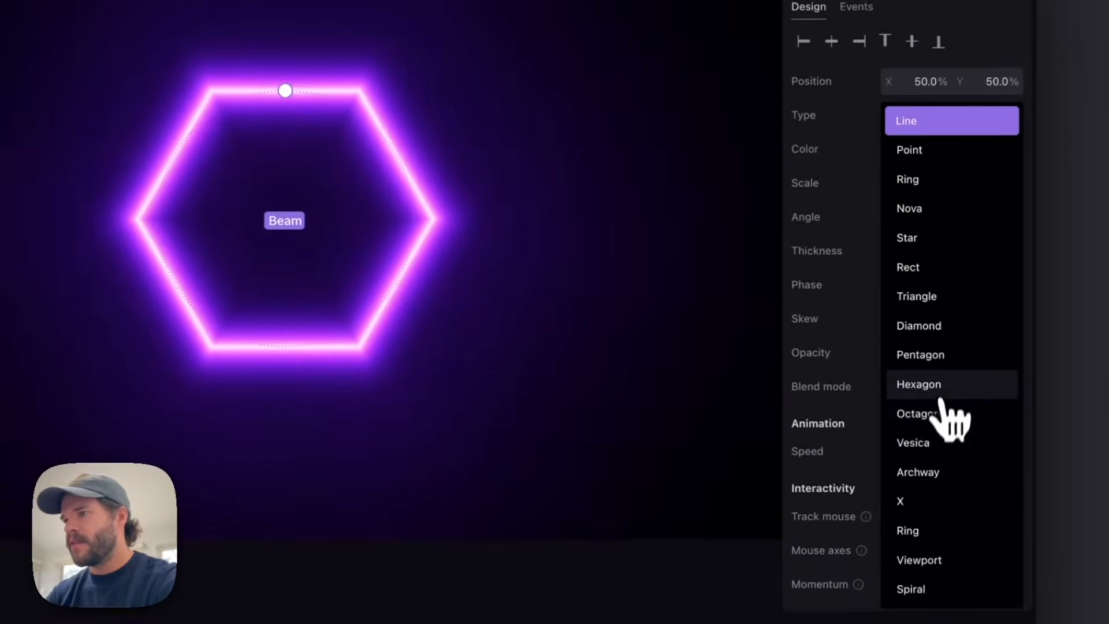
pyautogui.click(930, 550)
# Lay the vesica beam horizontally at about 126% scale and a 269° angle, with 100% thickness.
pyautogui.moveTo(285, 85); pyautogui.dragTo(44, 200)
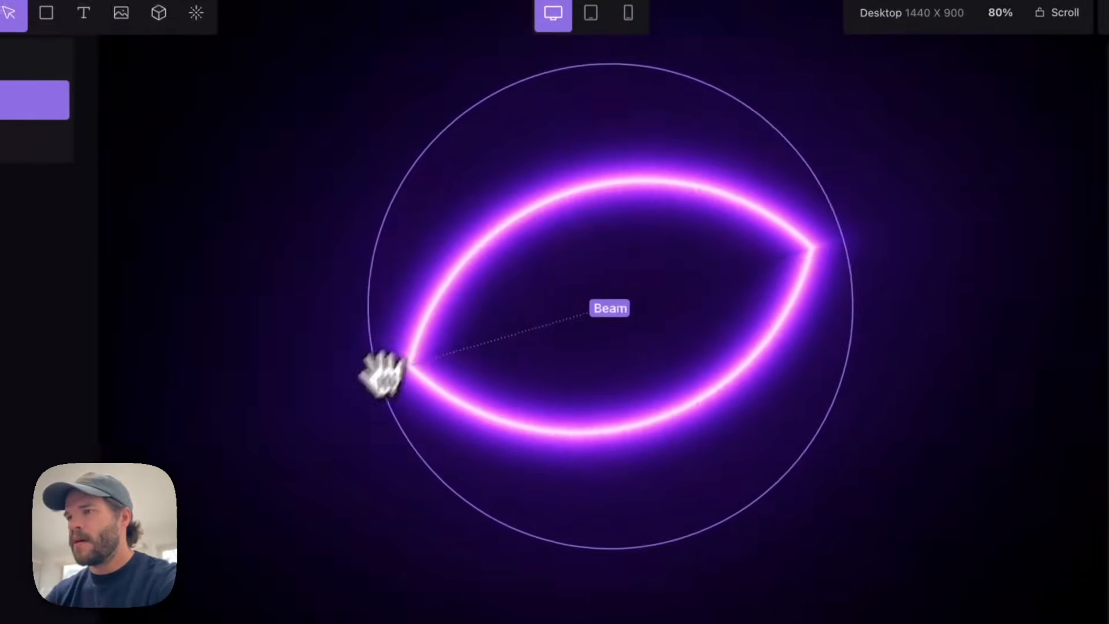
pyautogui.moveTo(301, 296); pyautogui.dragTo(302, 305)
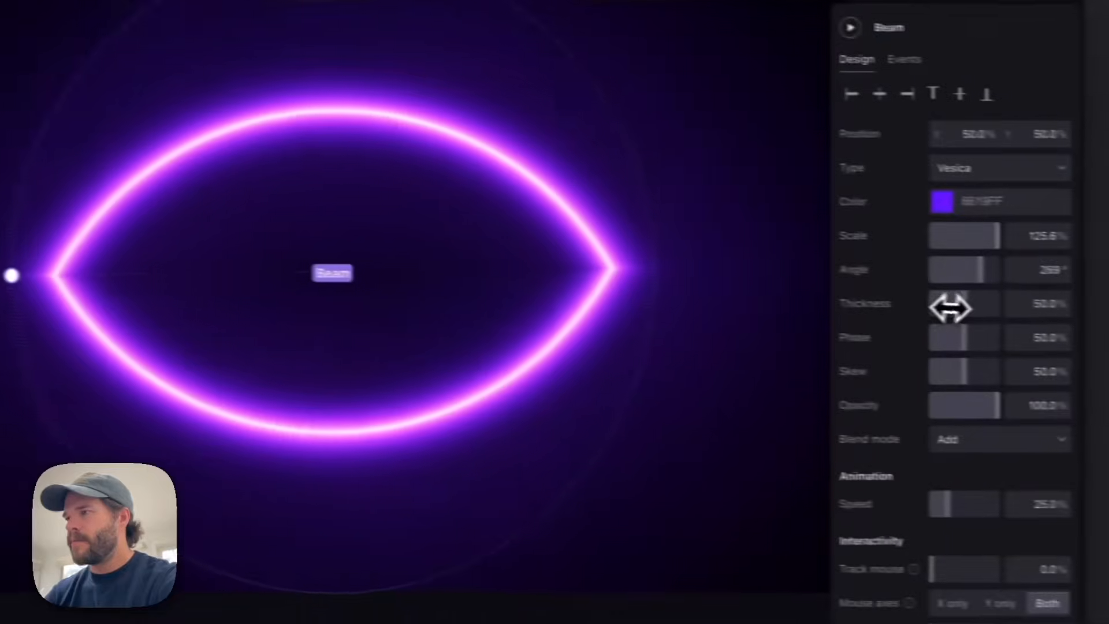
pyautogui.moveTo(952, 306); pyautogui.dragTo(1046, 313)
# Move the beam down past the canvas's lower edge to about Y 119% and set its color to gray 646464.
pyautogui.moveTo(387, 217); pyautogui.dragTo(462, 514)
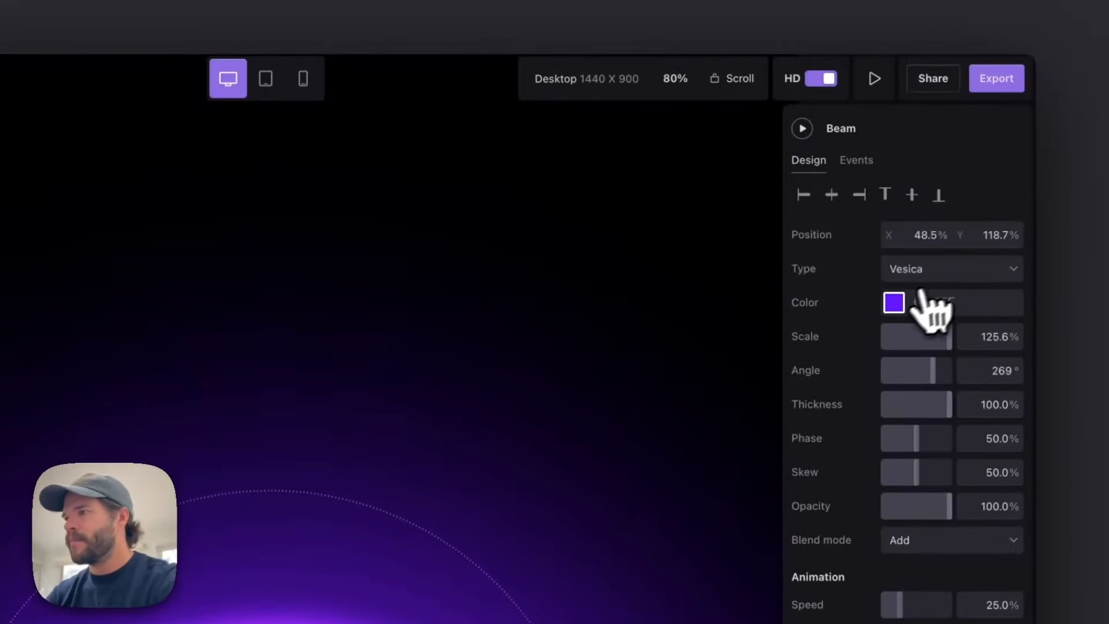
pyautogui.click(894, 303)
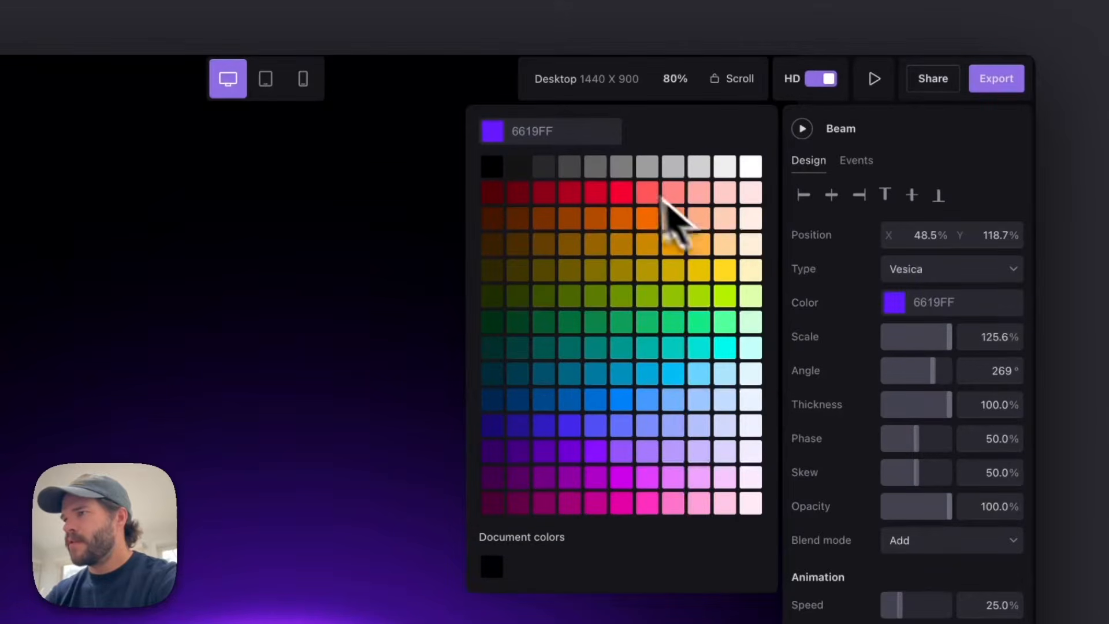
pyautogui.click(595, 169)
pyautogui.click(594, 173)
pyautogui.click(570, 172)
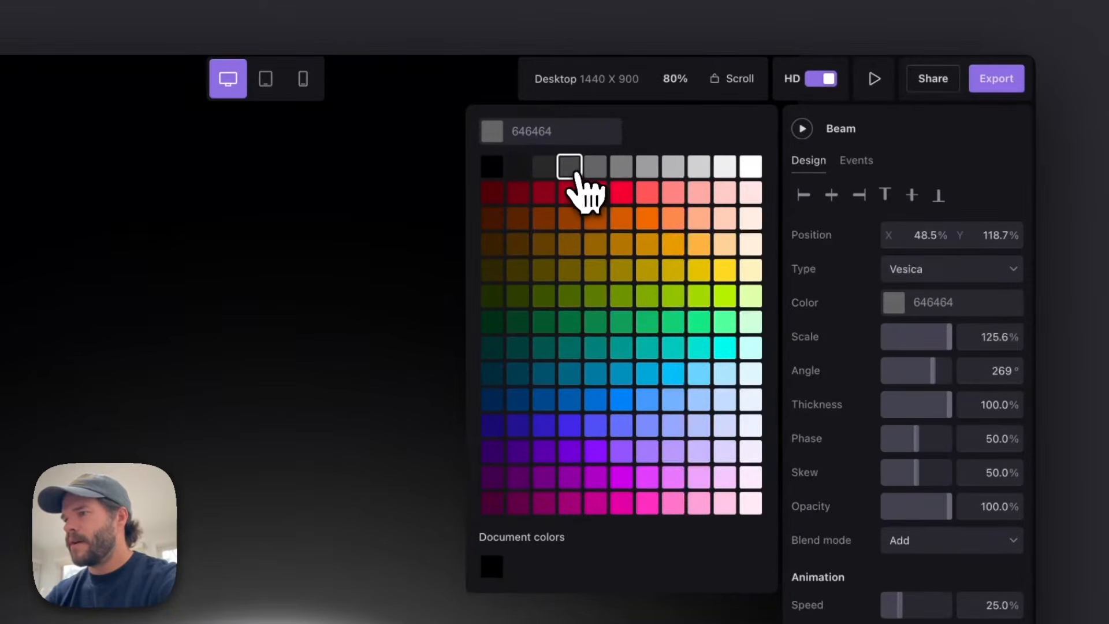
pyautogui.click(597, 173)
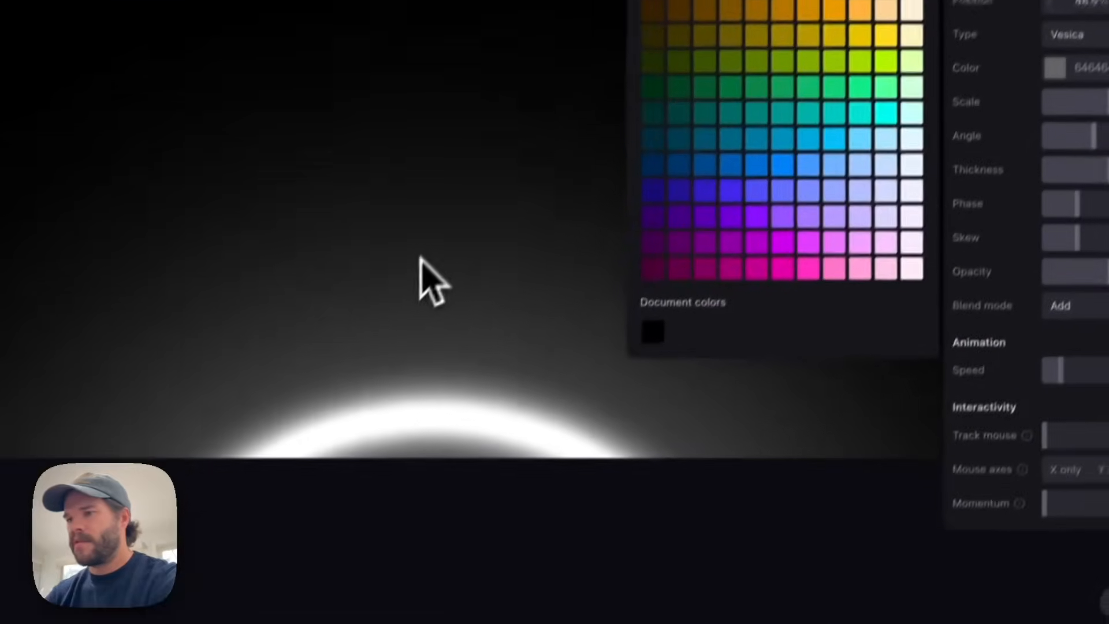
# Enlarge the beam to about 150%, lower it to about Y 125%, and center it horizontally on the canvas.
pyautogui.click(259, 496)
pyautogui.moveTo(499, 430); pyautogui.dragTo(492, 443)
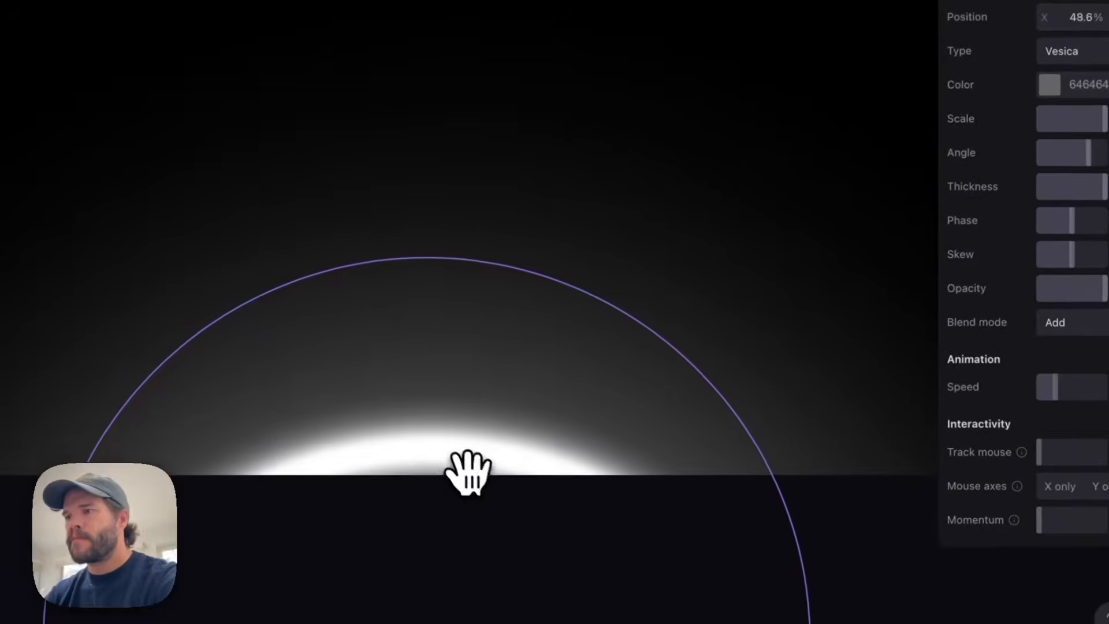
pyautogui.moveTo(470, 470); pyautogui.dragTo(459, 465)
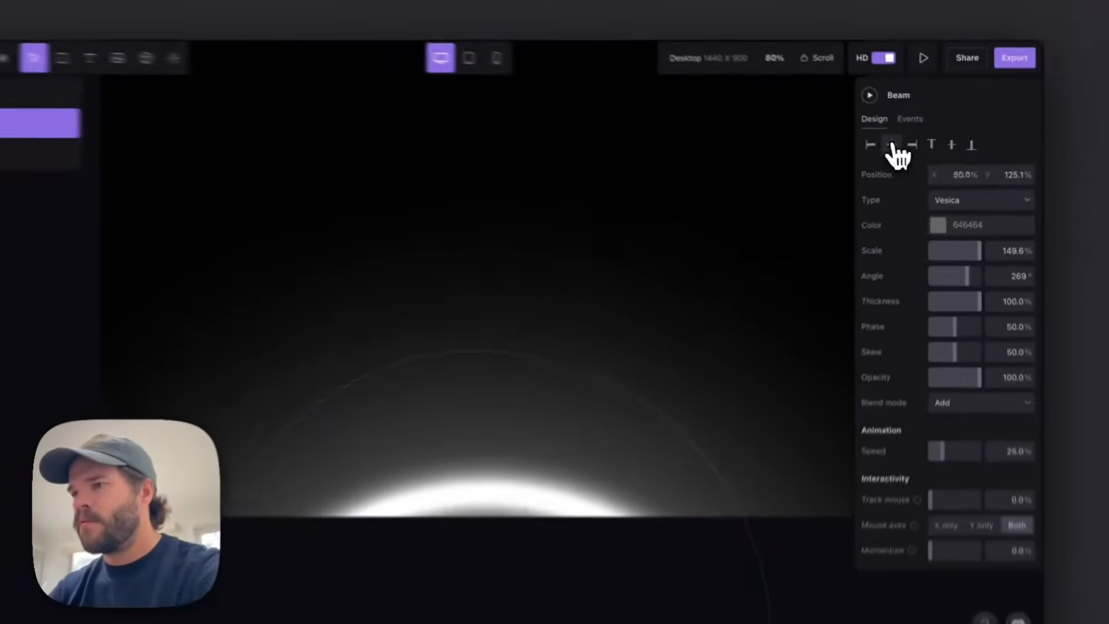
pyautogui.click(896, 146)
pyautogui.click(729, 214)
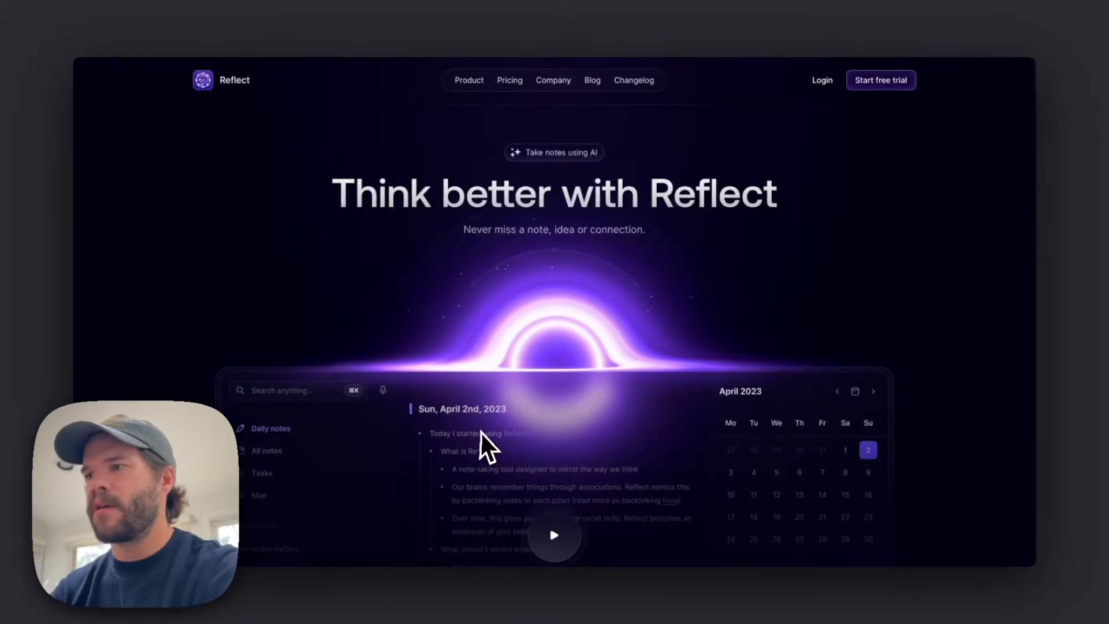
# Compare the arc on the canvas with the black hole glow on the Reflect page.
pyautogui.scroll(-1, 563, 430)
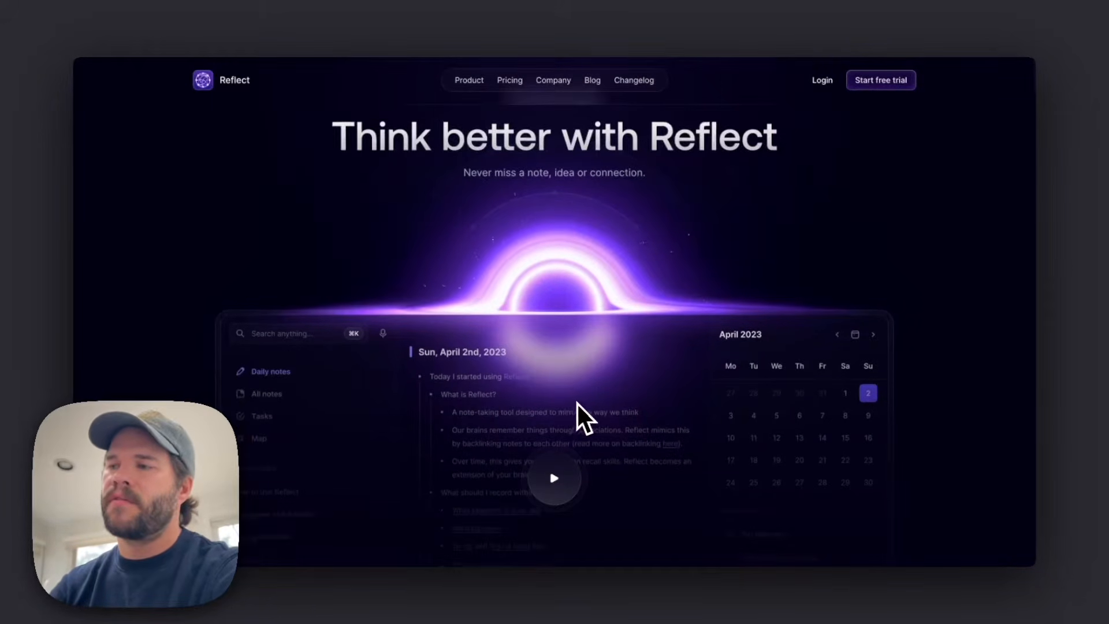
pyautogui.scroll(1, 519, 413)
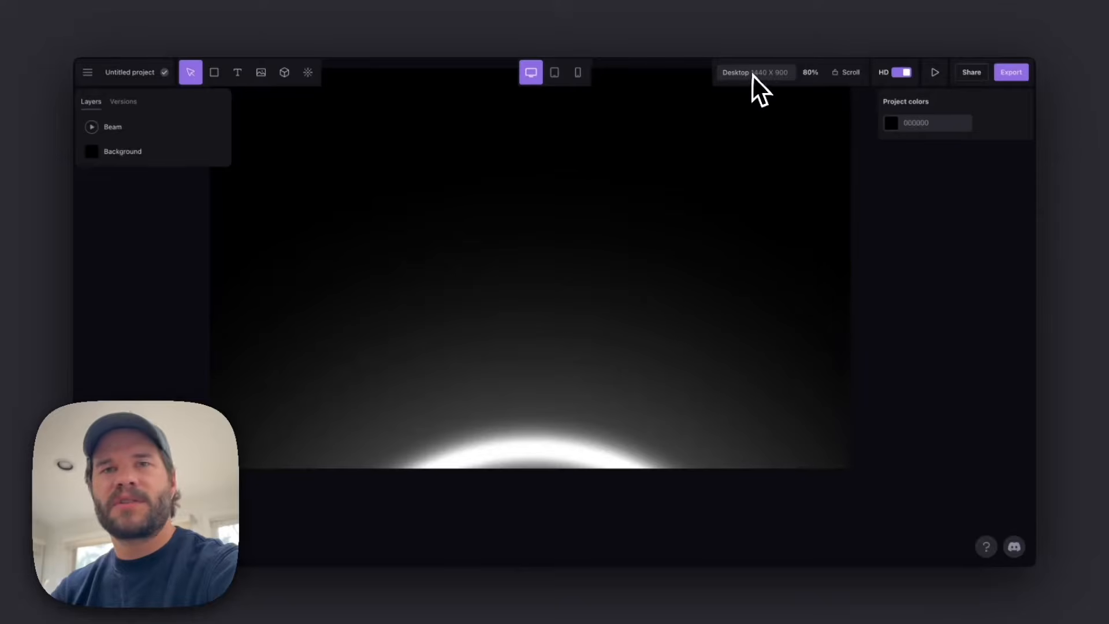
pyautogui.hscroll(-1, 597, 161)
pyautogui.hscroll(-1, 547, 195)
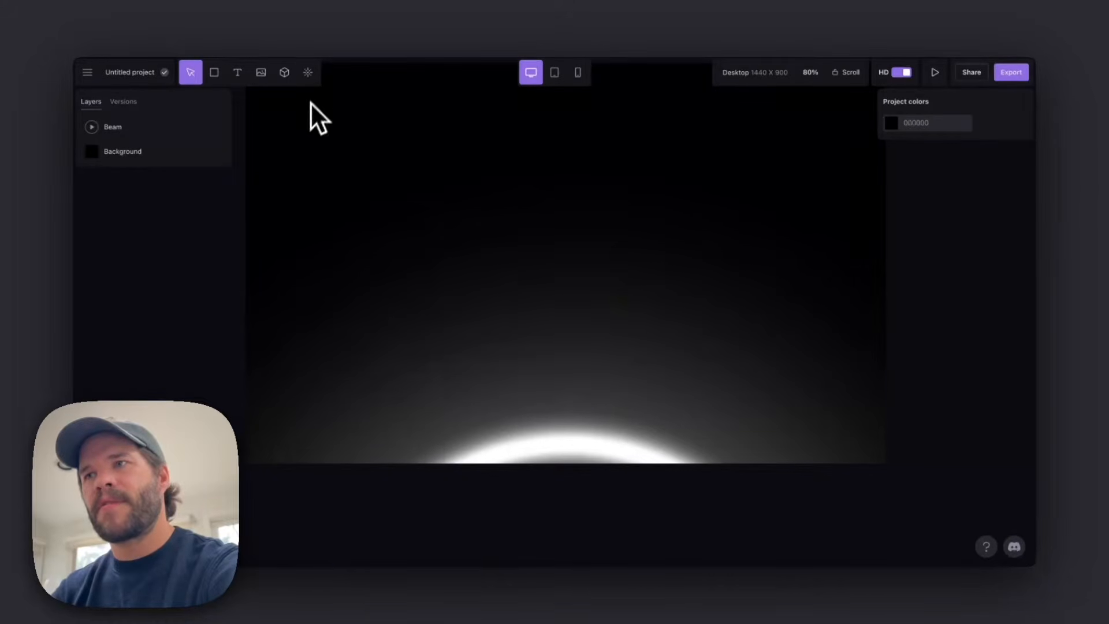
# Add a 2D SDF effect above the beam, inverted and with its tint mix at 100%.
pyautogui.click(308, 72)
pyautogui.scroll(-10, 483, 384)
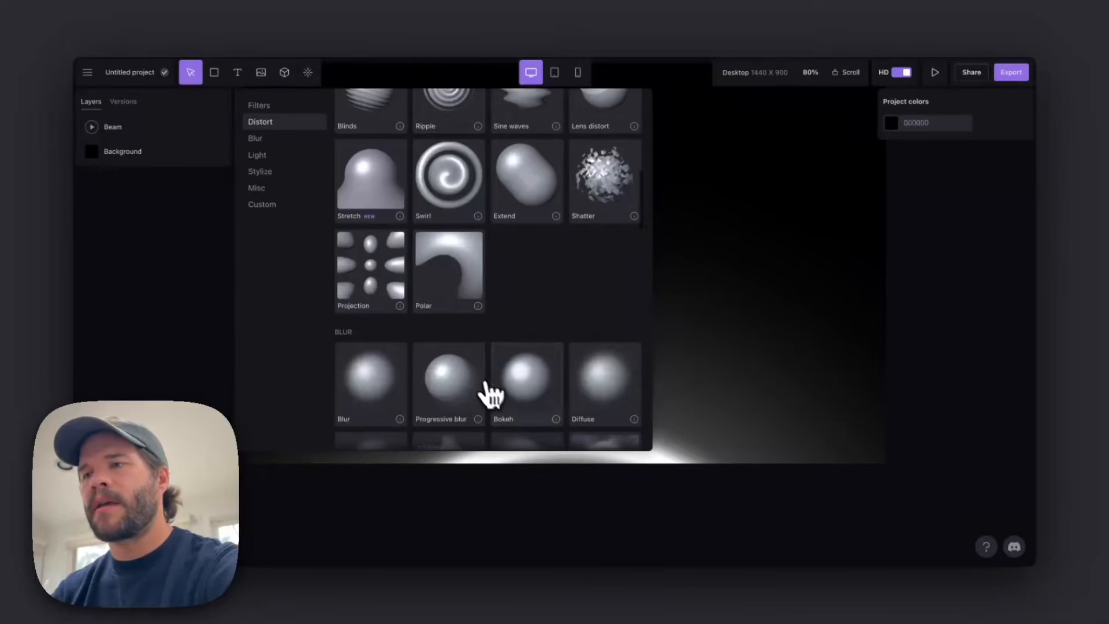
pyautogui.scroll(-2, 473, 127)
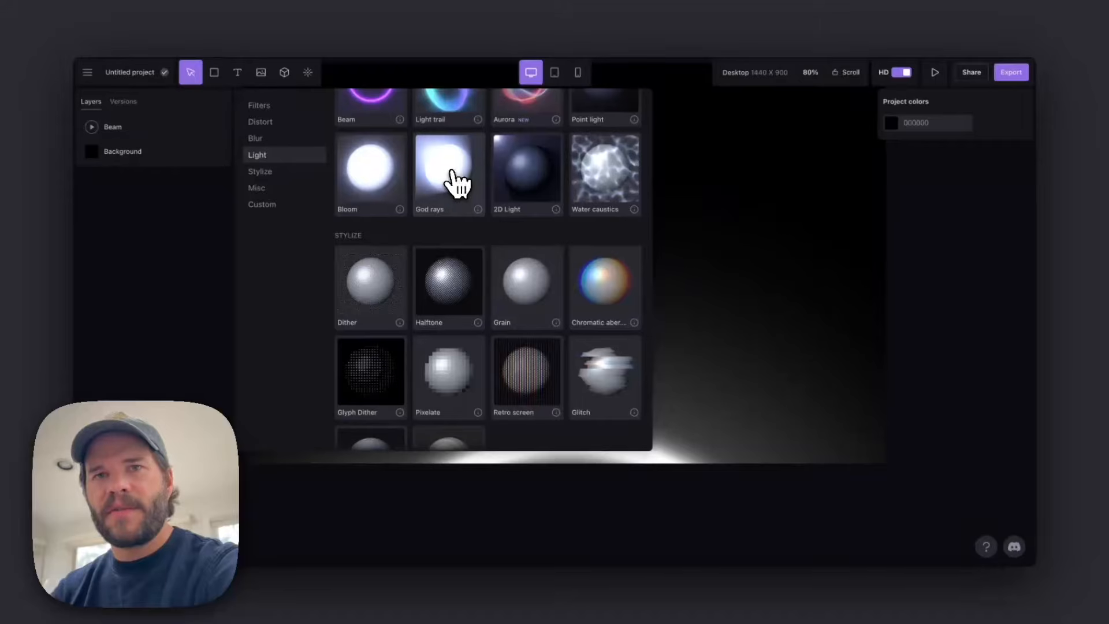
pyautogui.scroll(2, 455, 193)
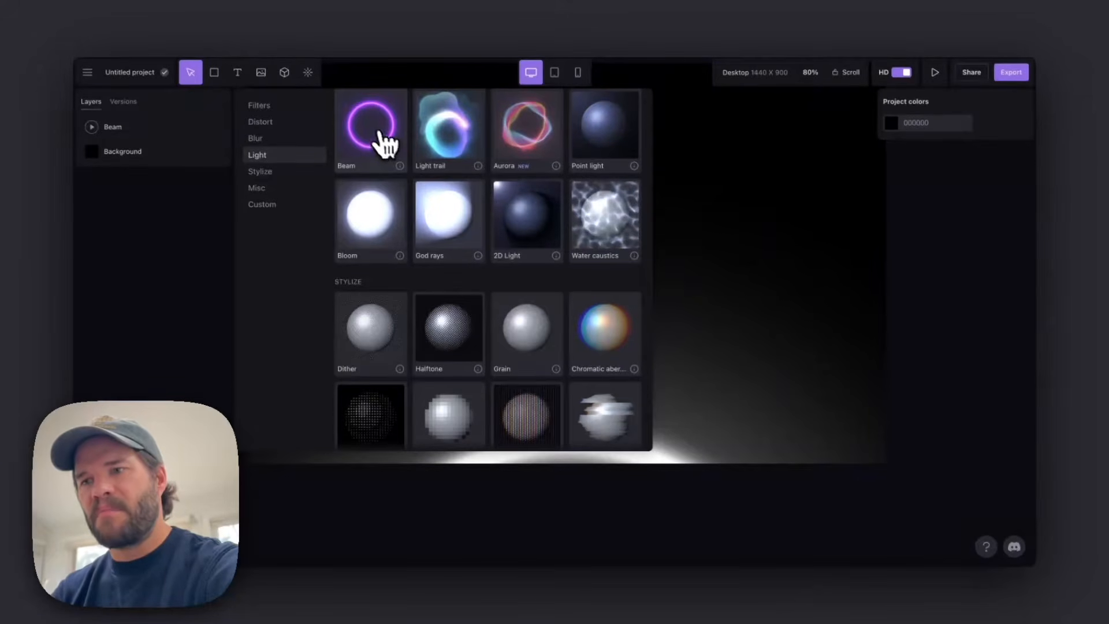
pyautogui.scroll(-8, 496, 268)
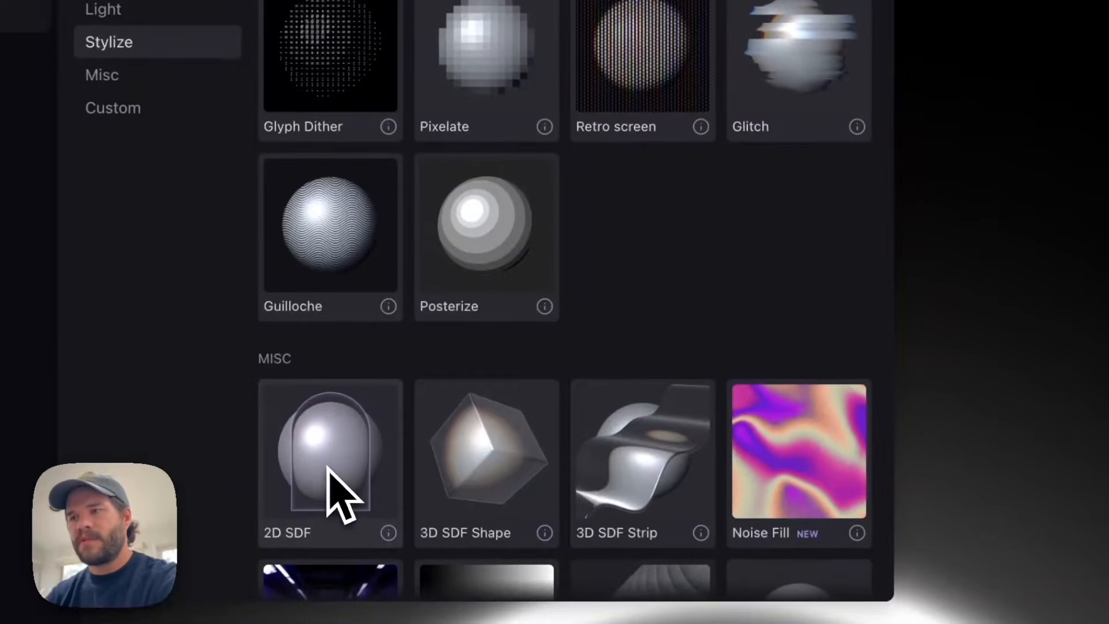
pyautogui.click(328, 468)
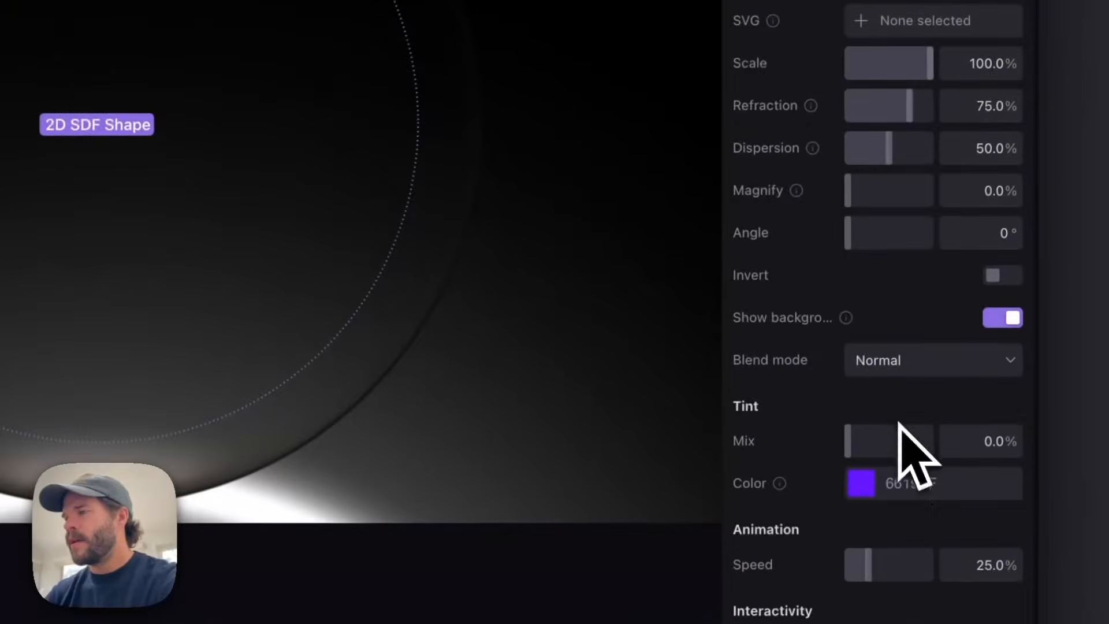
pyautogui.moveTo(874, 441); pyautogui.dragTo(1047, 475)
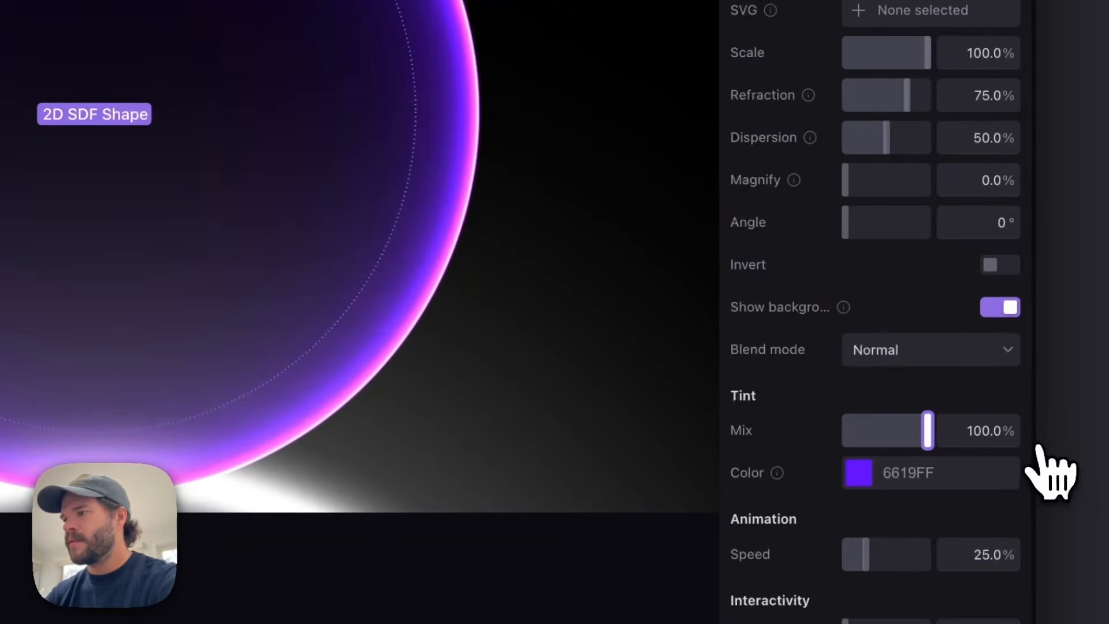
pyautogui.click(1008, 270)
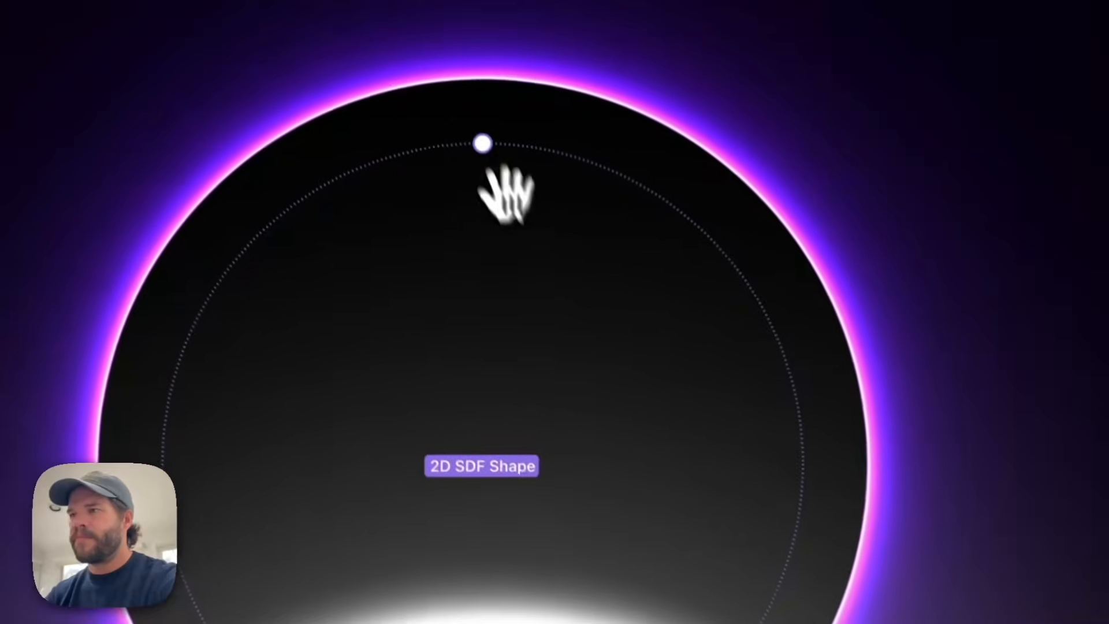
# Shrink the 2D SDF circle to about 47% scale and set its tint color to gray 9D9D9D.
pyautogui.moveTo(564, 284); pyautogui.dragTo(540, 315)
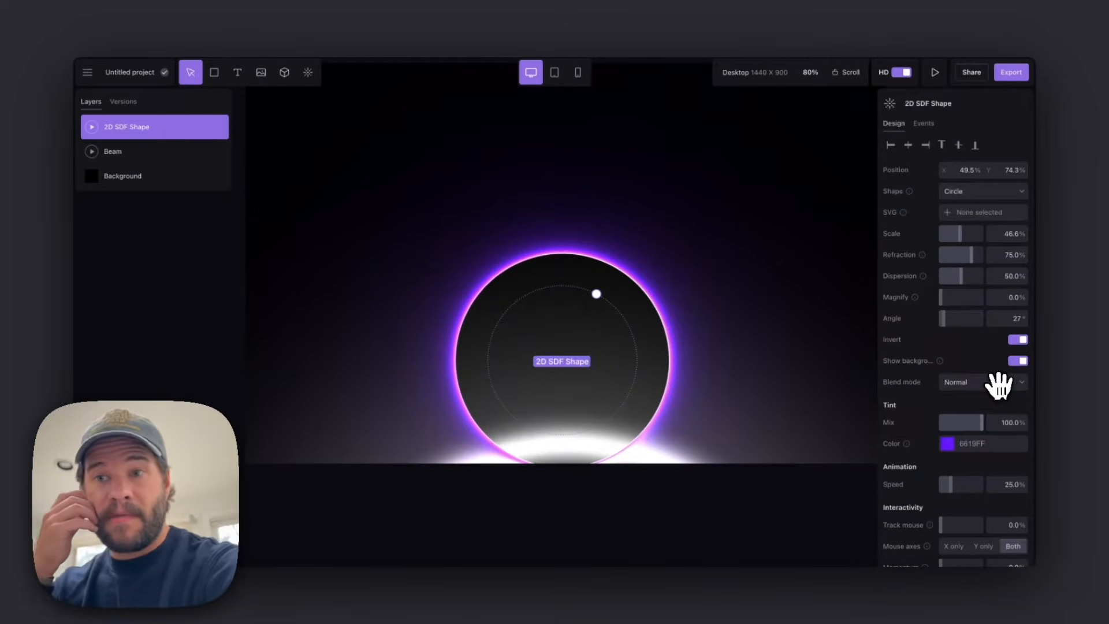
pyautogui.click(949, 443)
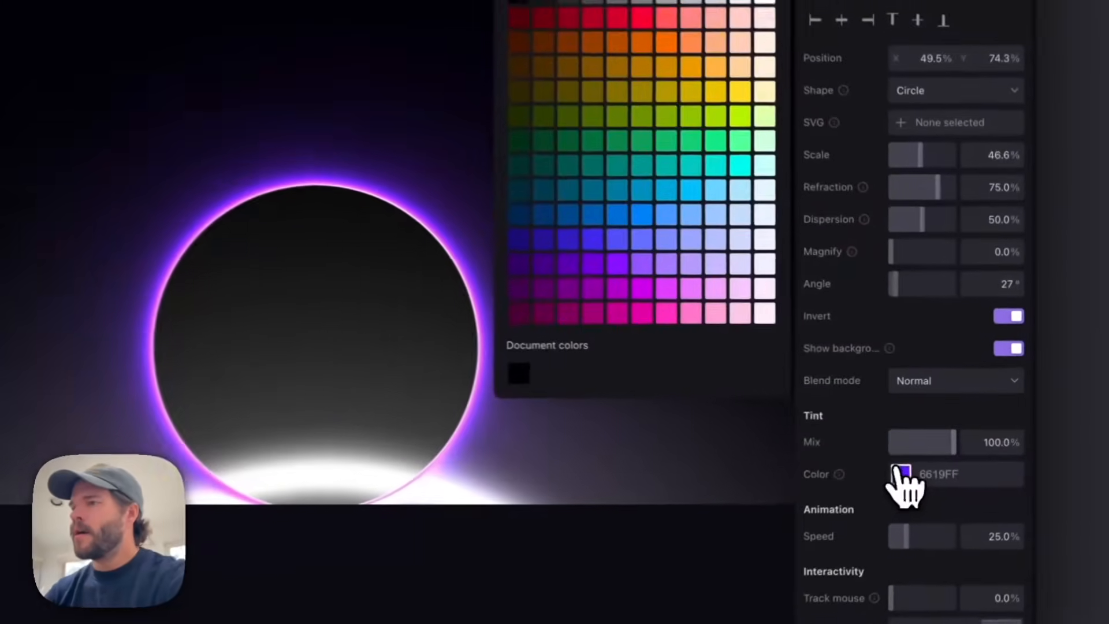
pyautogui.click(789, 130)
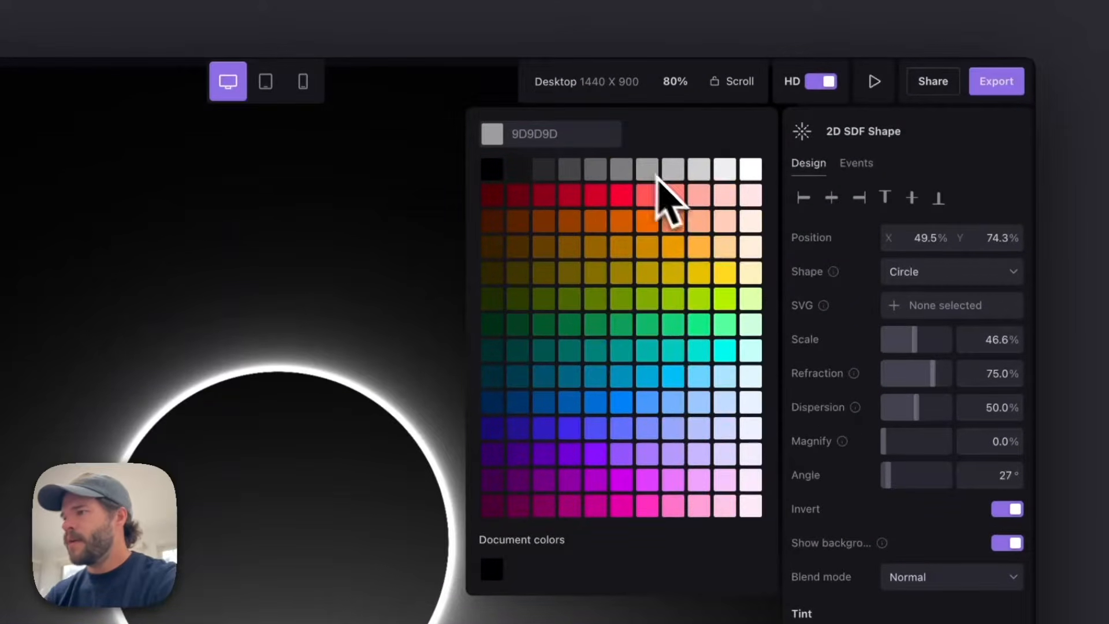
# Reduce the 2D SDF circle to about 35% scale and place it over the beam at about Y 95%.
pyautogui.moveTo(914, 348); pyautogui.dragTo(906, 351)
pyautogui.moveTo(282, 506); pyautogui.dragTo(280, 620)
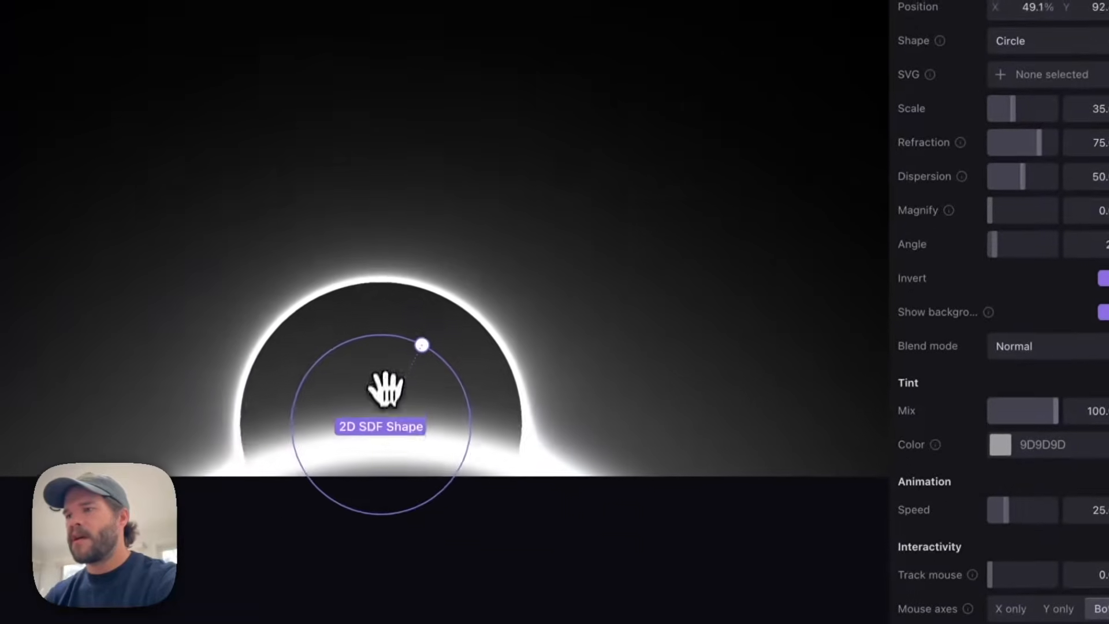
pyautogui.moveTo(385, 388); pyautogui.dragTo(396, 445)
pyautogui.moveTo(431, 396); pyautogui.dragTo(391, 391)
pyautogui.moveTo(389, 490); pyautogui.dragTo(392, 452)
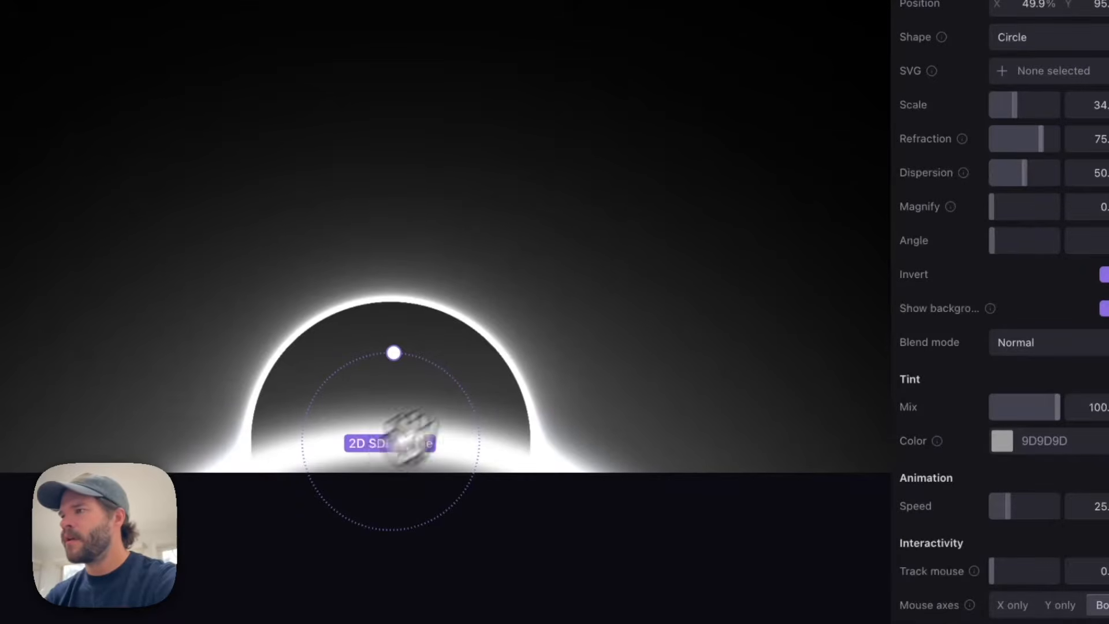
# Set the 2D SDF circle's Y position to 94% and center it horizontally on the canvas.
pyautogui.click(1088, 3)
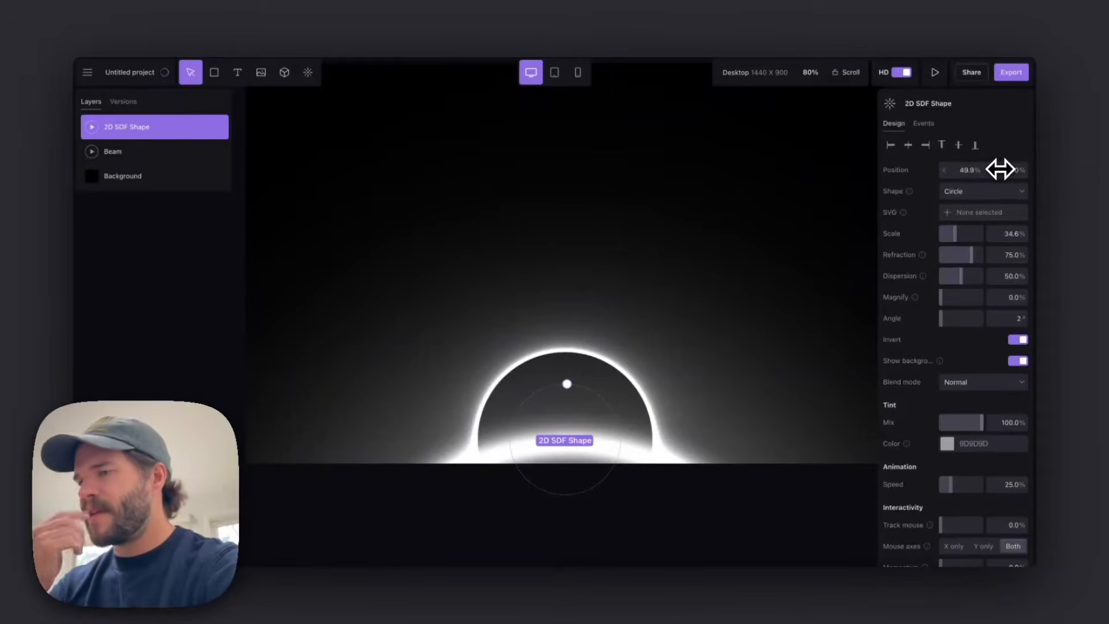
pyautogui.press('Tab')
pyautogui.click(908, 146)
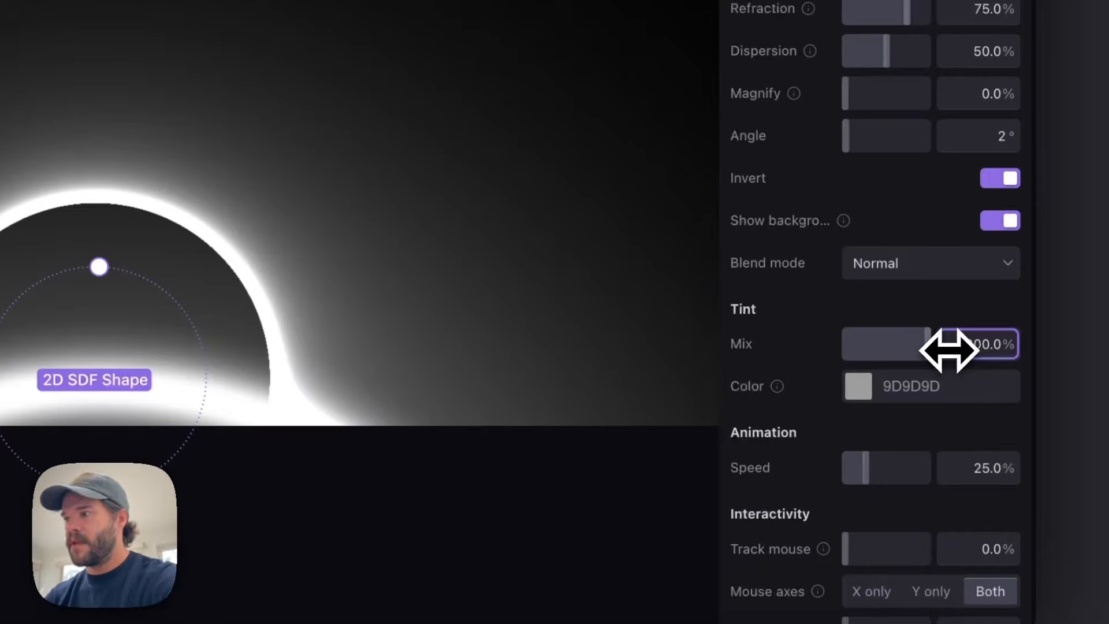
# Set the 2D SDF circle's tint mix to 250% and its scale to 25%, leaving nothing selected.
pyautogui.write('50')
pyautogui.press('Return')
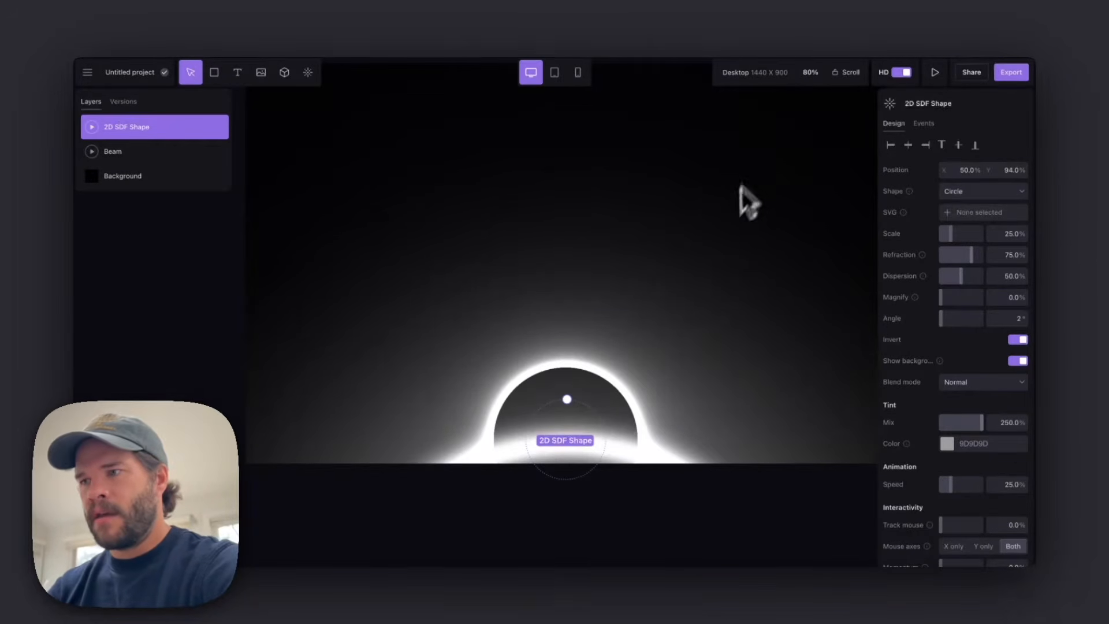
pyautogui.click(725, 220)
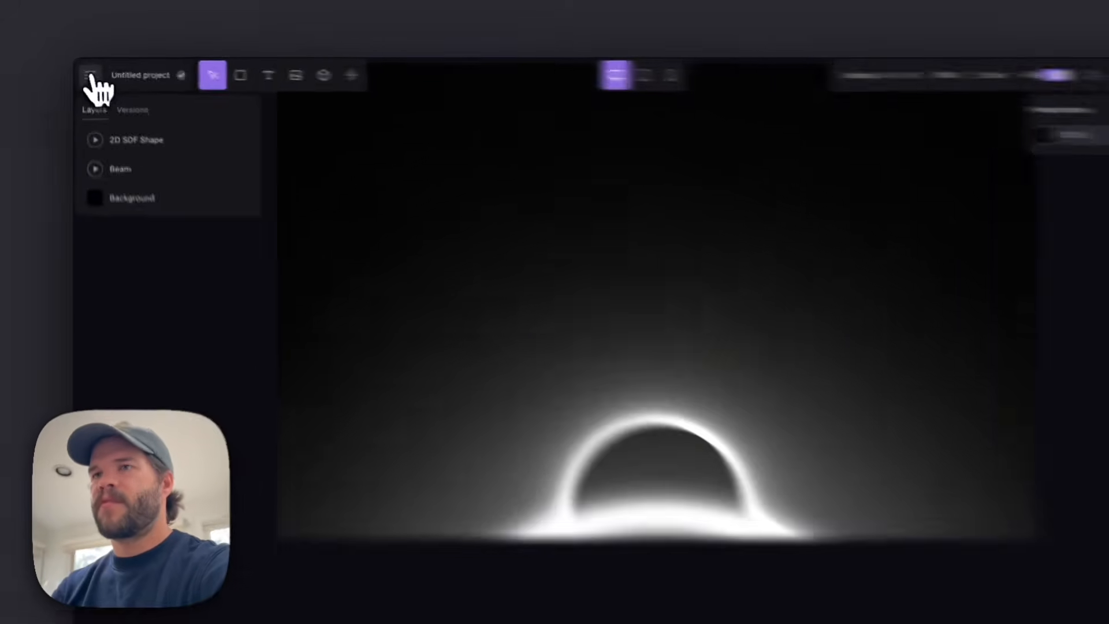
# Create a new project and set its canvas to the Square preset, 1080 x 1080.
pyautogui.click(88, 72)
pyautogui.click(108, 82)
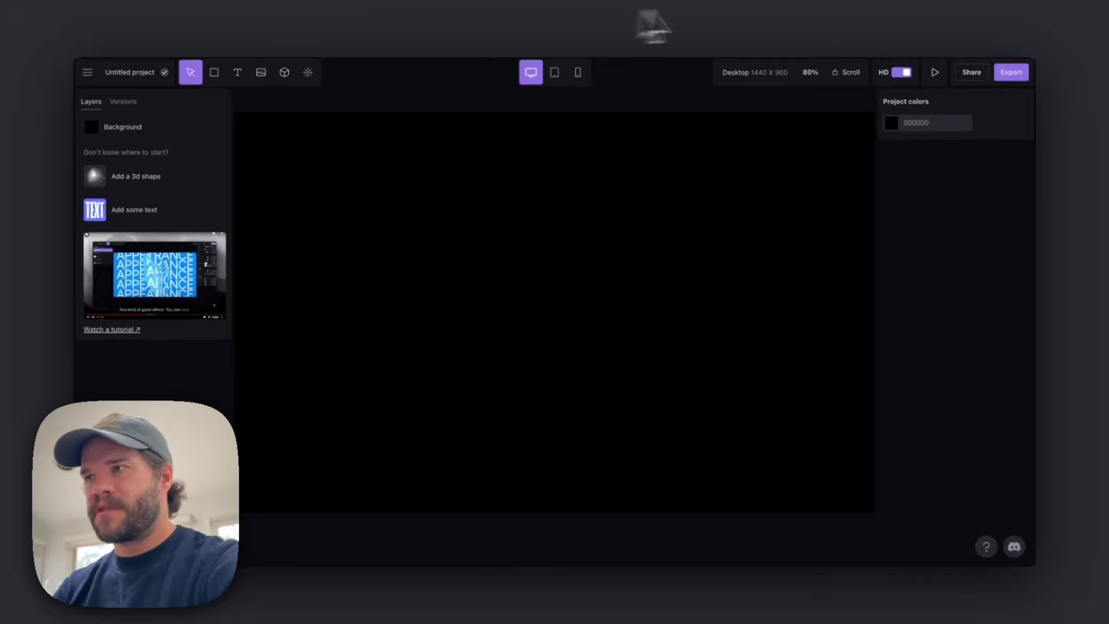
pyautogui.click(739, 75)
pyautogui.click(708, 146)
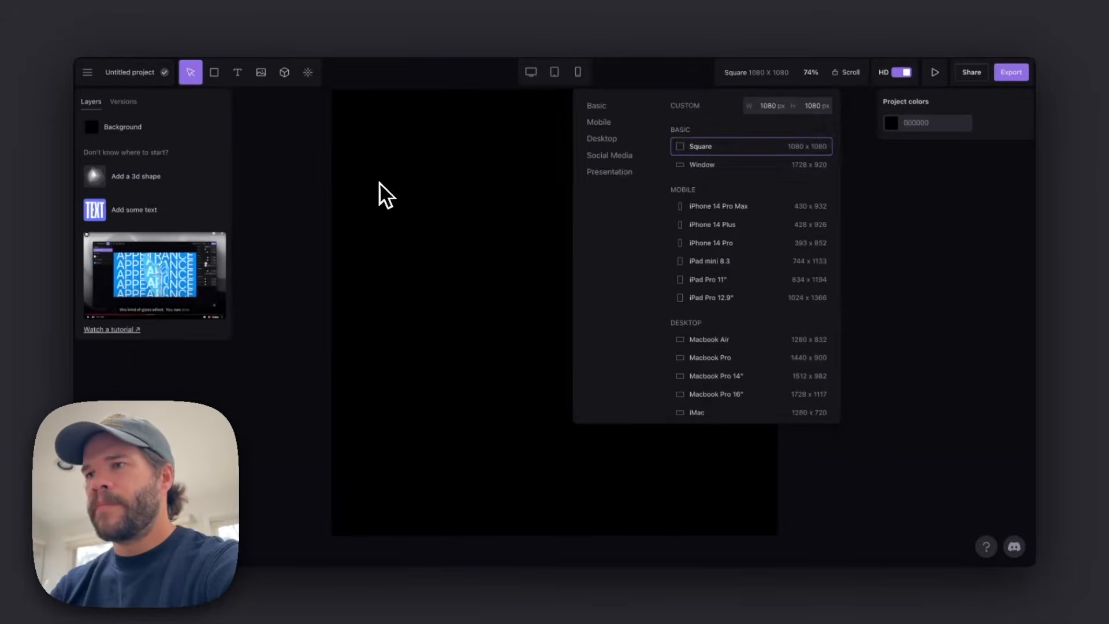
# Add a Noise Fill effect to the square canvas.
pyautogui.click(312, 76)
pyautogui.scroll(-10, 484, 312)
pyautogui.scroll(10, 483, 312)
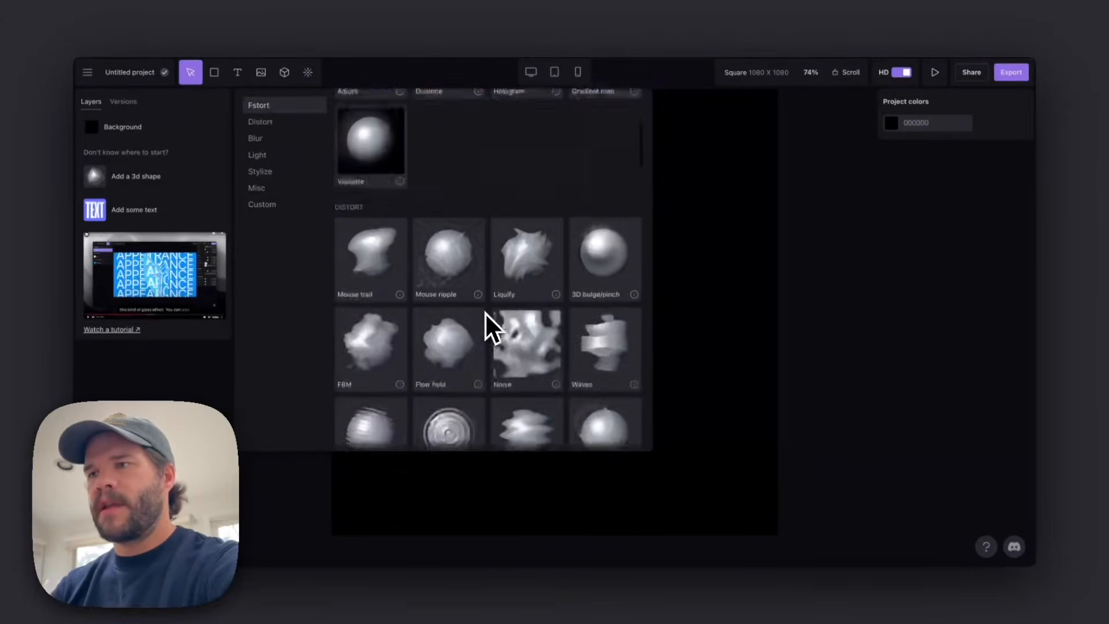
pyautogui.scroll(-15, 484, 312)
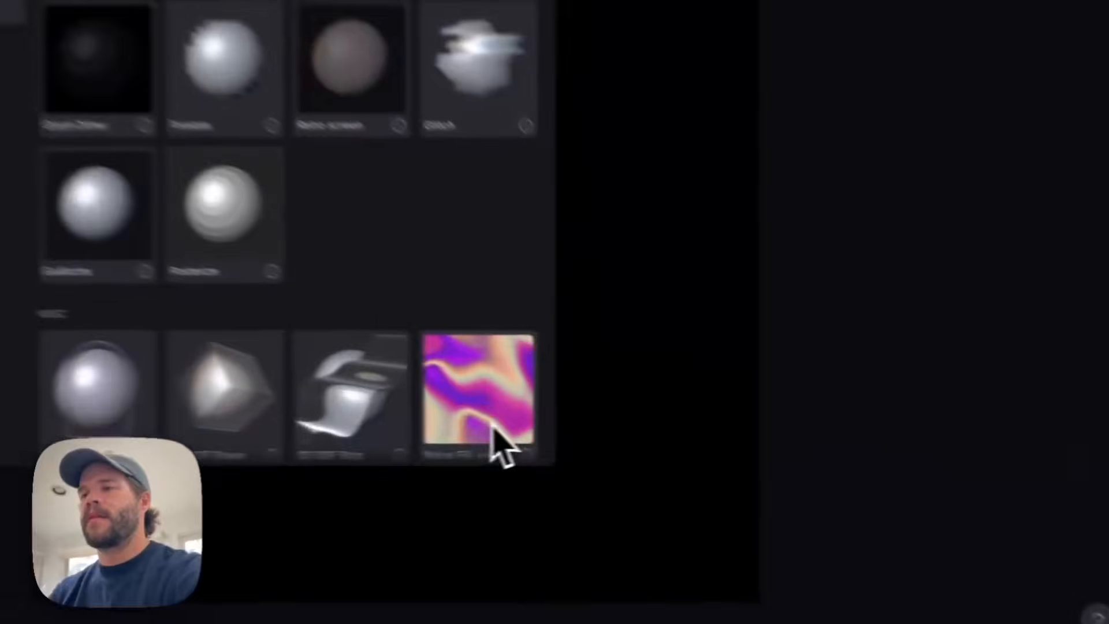
pyautogui.click(618, 431)
# Set the noise fill's Color A to black 000000, Color B to white FFFFFF, and chroma to 3%.
pyautogui.click(860, 398)
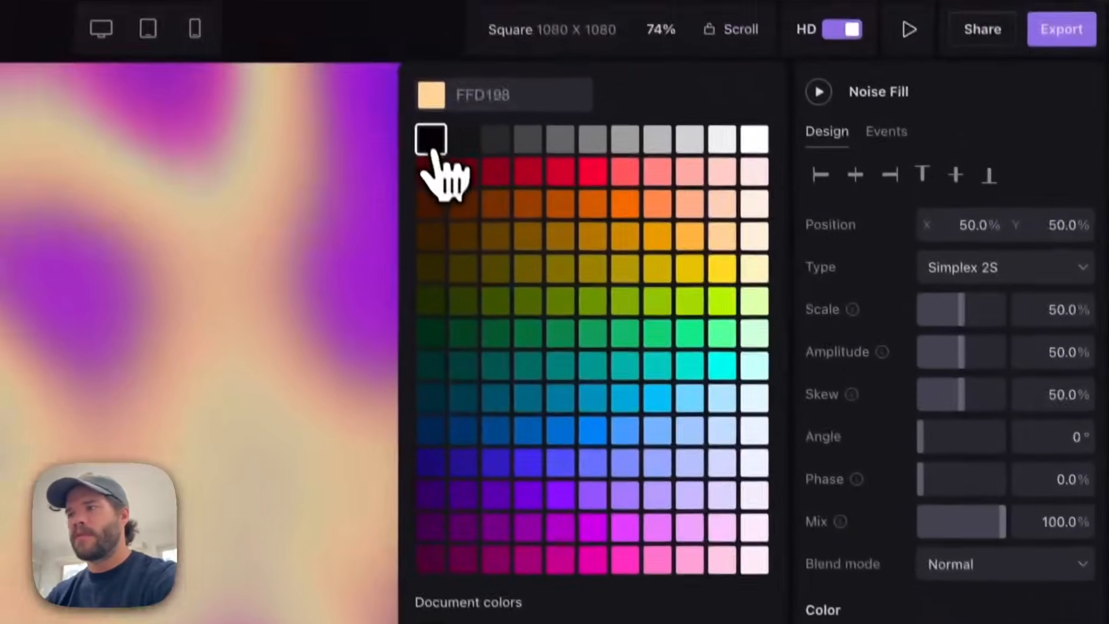
pyautogui.click(433, 157)
pyautogui.click(863, 493)
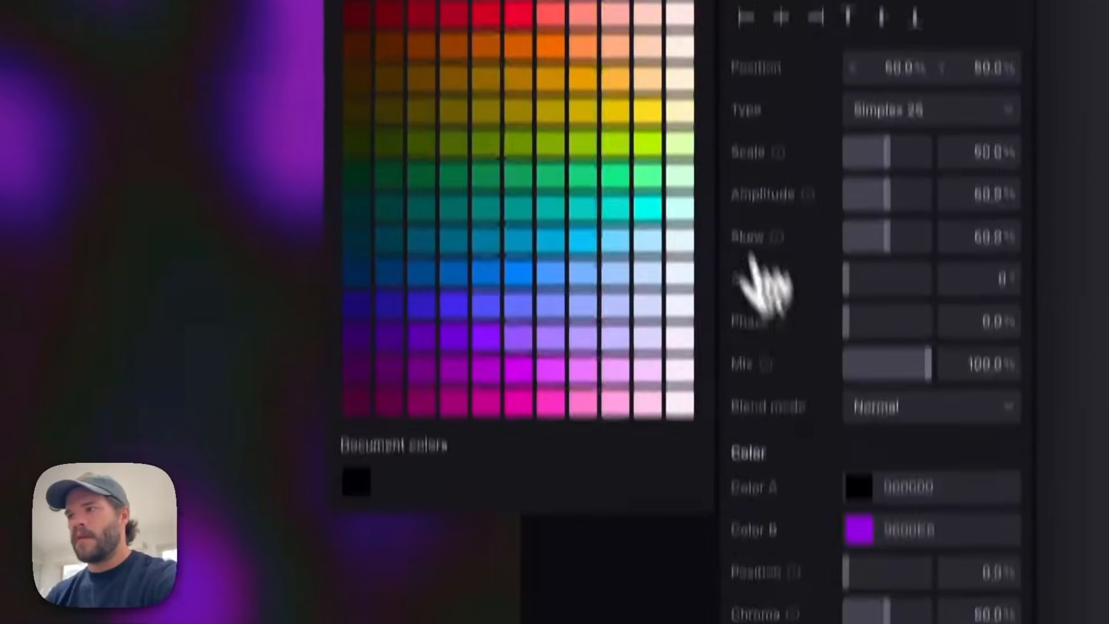
pyautogui.click(679, 153)
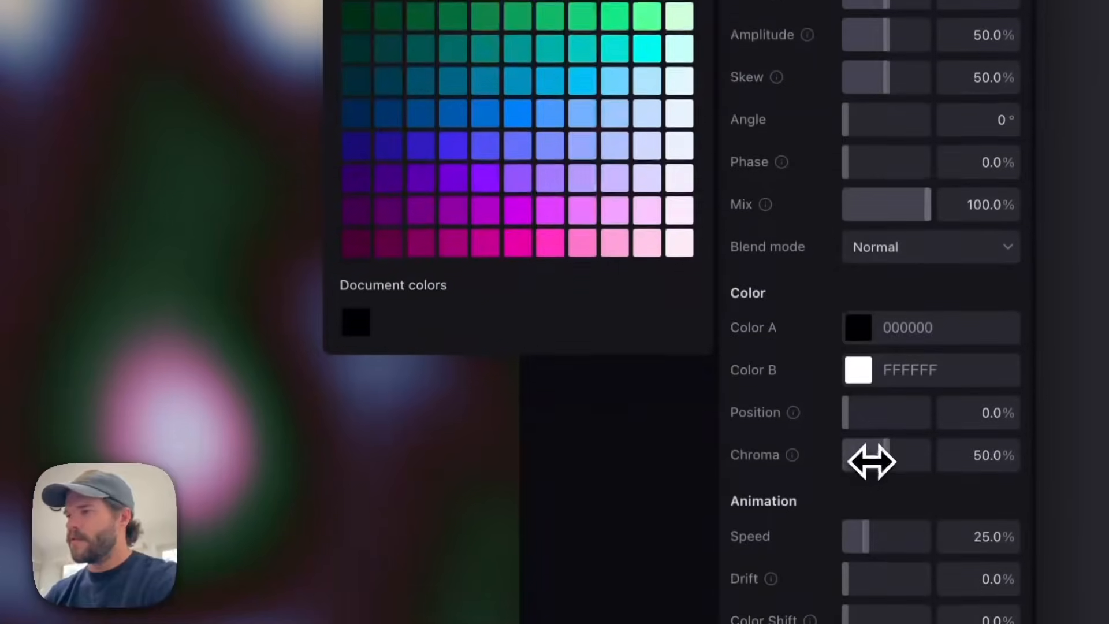
pyautogui.moveTo(871, 551); pyautogui.dragTo(856, 555)
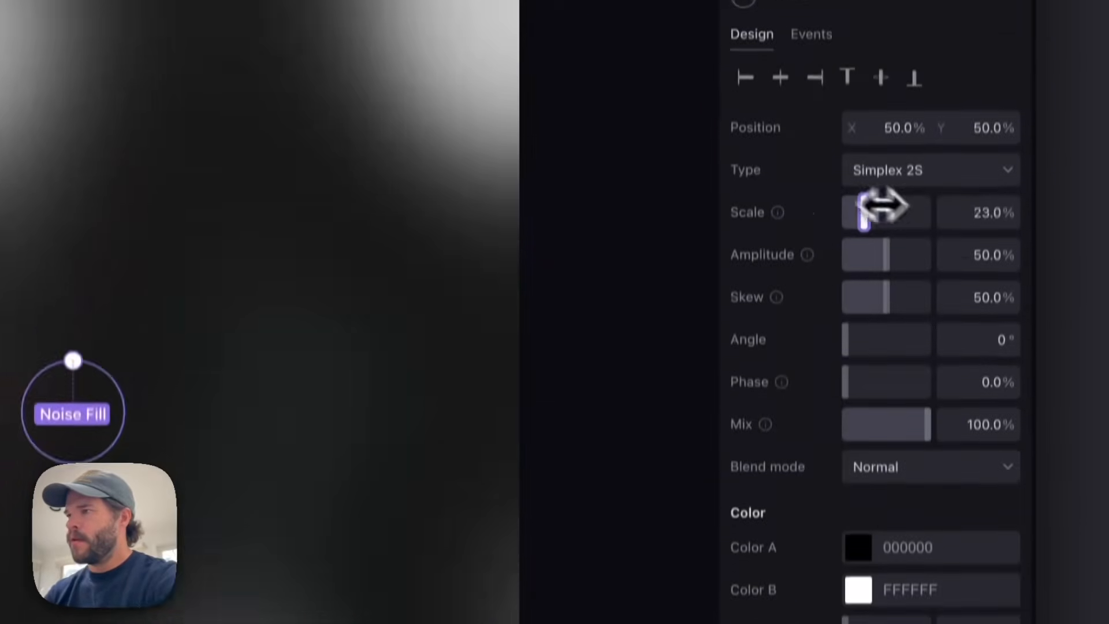
# Raise the noise fill's scale to about 334.8%, rotating it to about 54° with its canvas handle.
pyautogui.moveTo(885, 211); pyautogui.dragTo(961, 238)
pyautogui.hotkey('shift', 'Up')
pyautogui.hotkey('shift', 'Up')
pyautogui.hotkey('shift', 'Up')
pyautogui.hotkey('shift', 'Up')
pyautogui.hotkey('shift', 'Up')
pyautogui.hotkey('shift', 'Up')
pyautogui.hotkey('shift', 'Up')
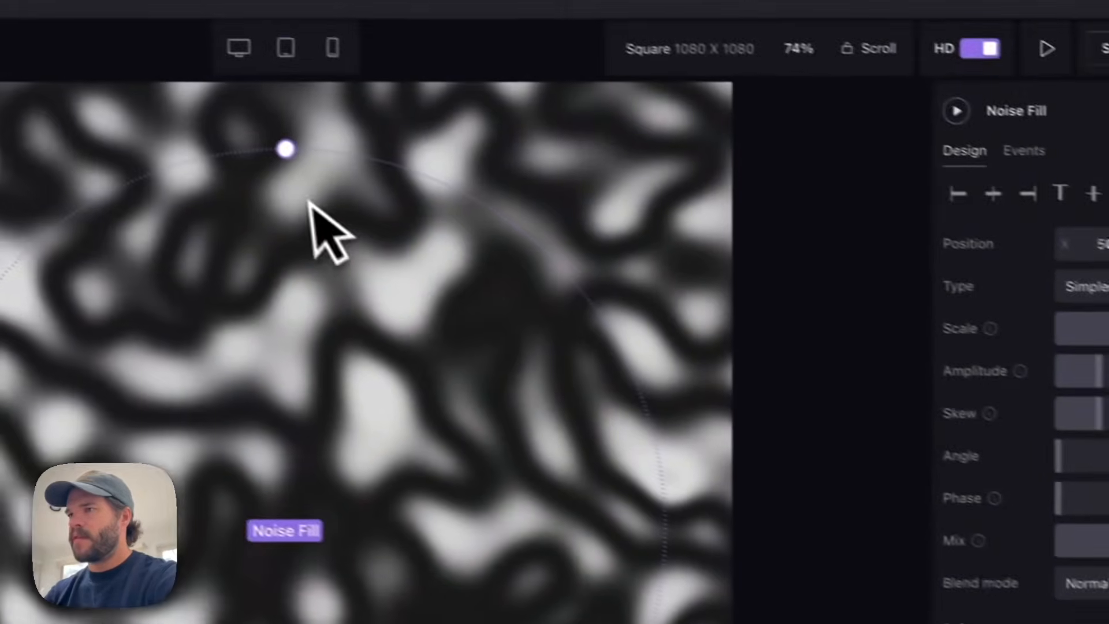
pyautogui.moveTo(285, 149); pyautogui.dragTo(679, 129)
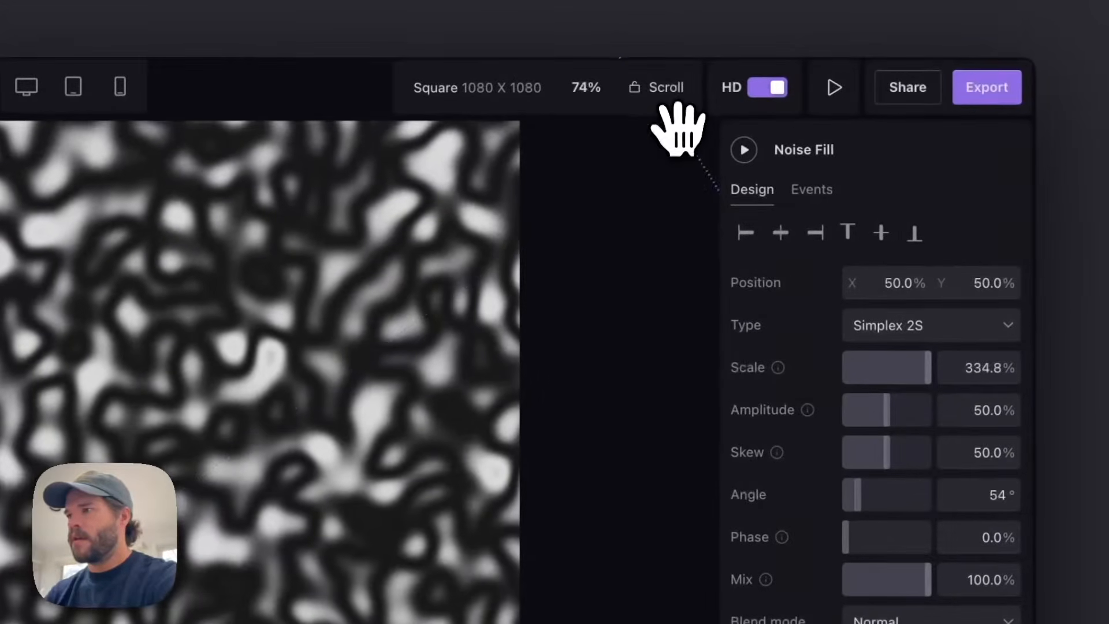
# Turn the noise into straight vertical stripes with 100% skew and a 0° angle.
pyautogui.moveTo(884, 456)
pyautogui.mouseDown()
pyautogui.moveTo(998, 473)
pyautogui.moveTo(983, 454)
pyautogui.mouseUp()
pyautogui.moveTo(915, 282); pyautogui.dragTo(960, 284)
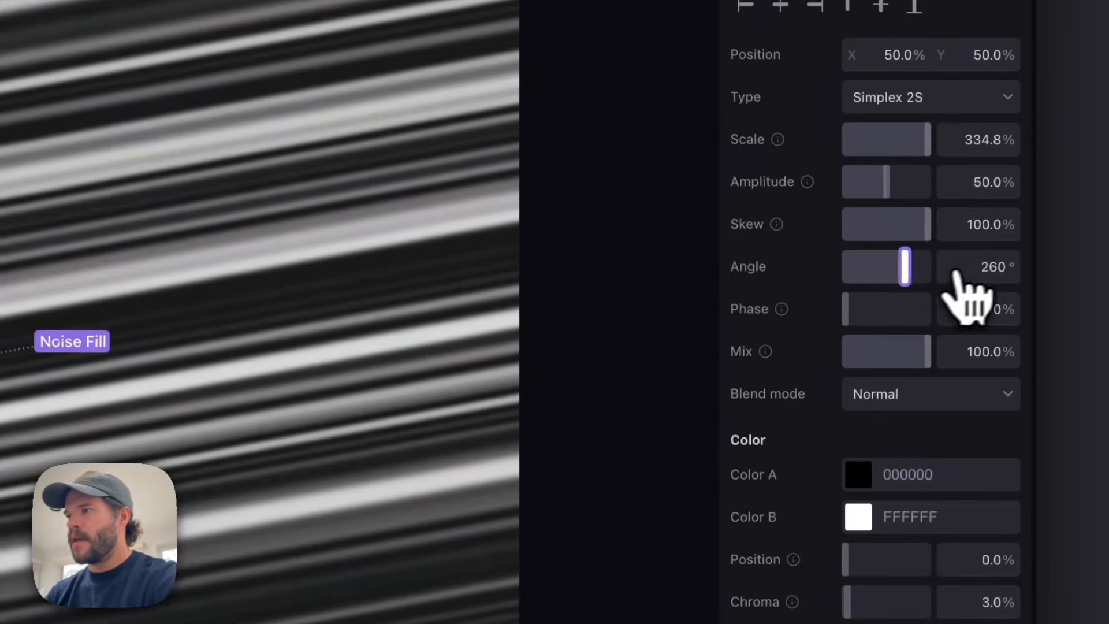
pyautogui.press('Return')
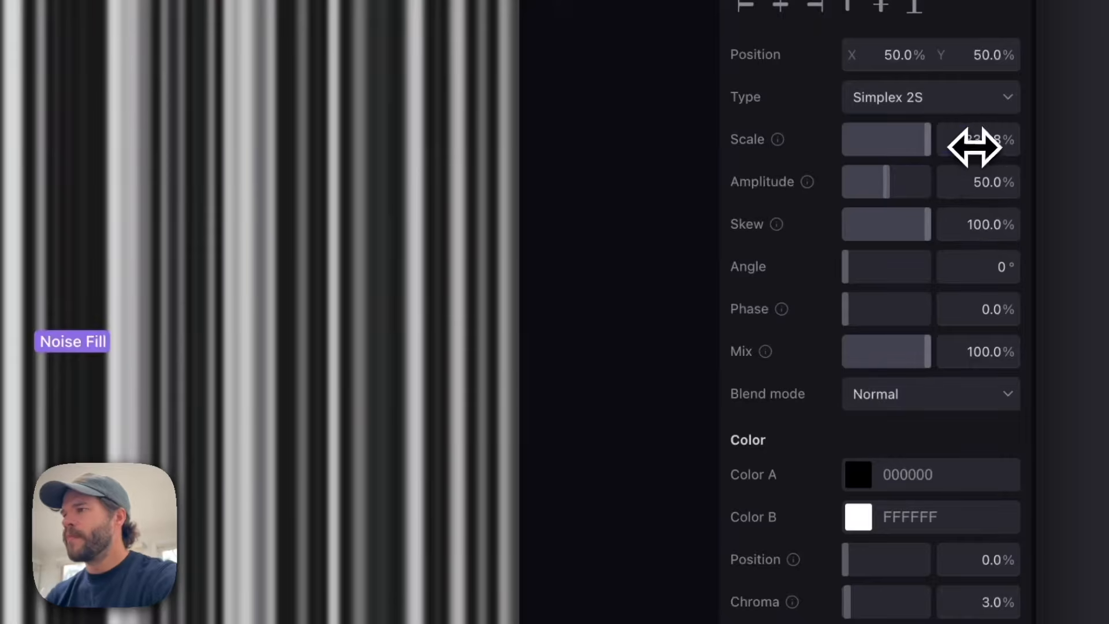
# Set the noise fill's scale to about 508.8% and its color position to 26%.
pyautogui.click(968, 143)
pyautogui.moveTo(986, 144); pyautogui.dragTo(1034, 142)
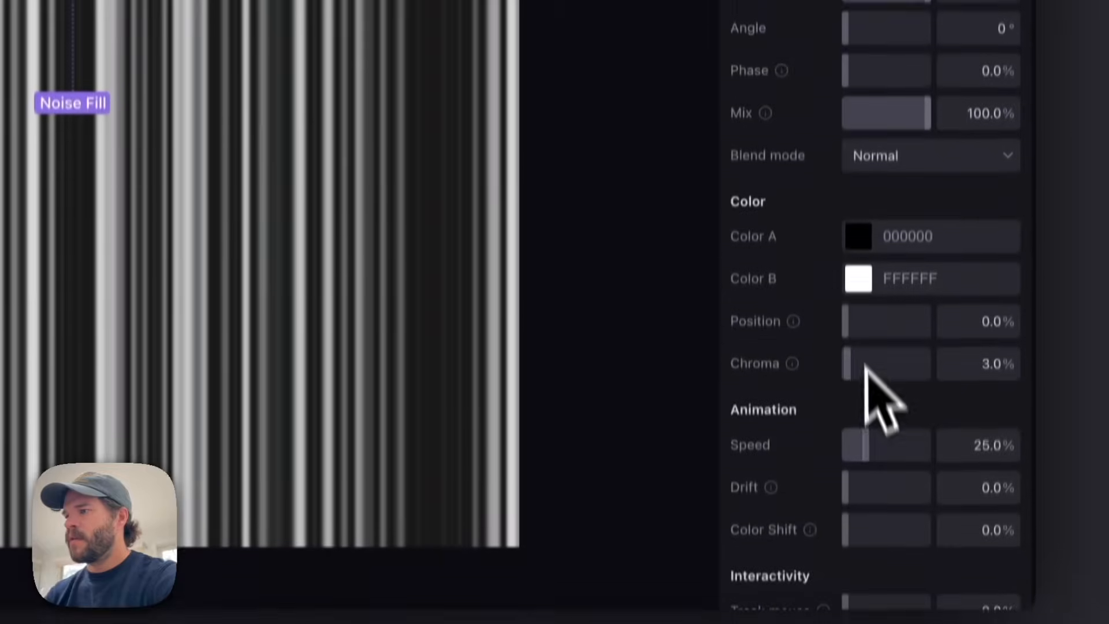
pyautogui.moveTo(847, 327); pyautogui.dragTo(866, 300)
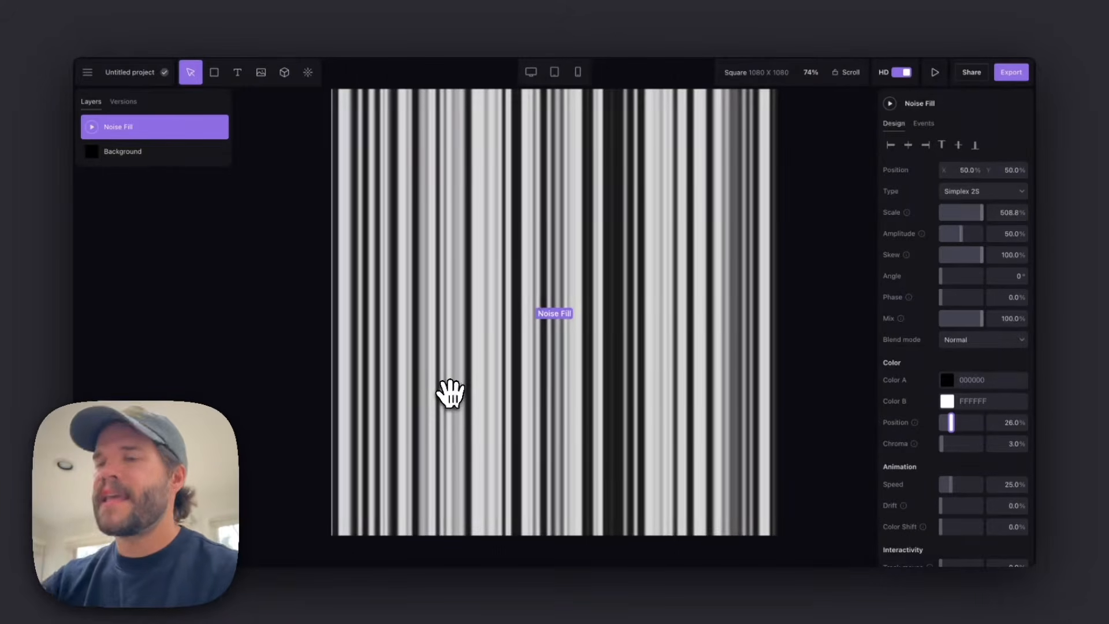
# Move the noise fill to about X 52.9%, Y 45.9%, and vary the stripes with 614.8% scale and a higher phase.
pyautogui.moveTo(534, 300); pyautogui.dragTo(558, 274)
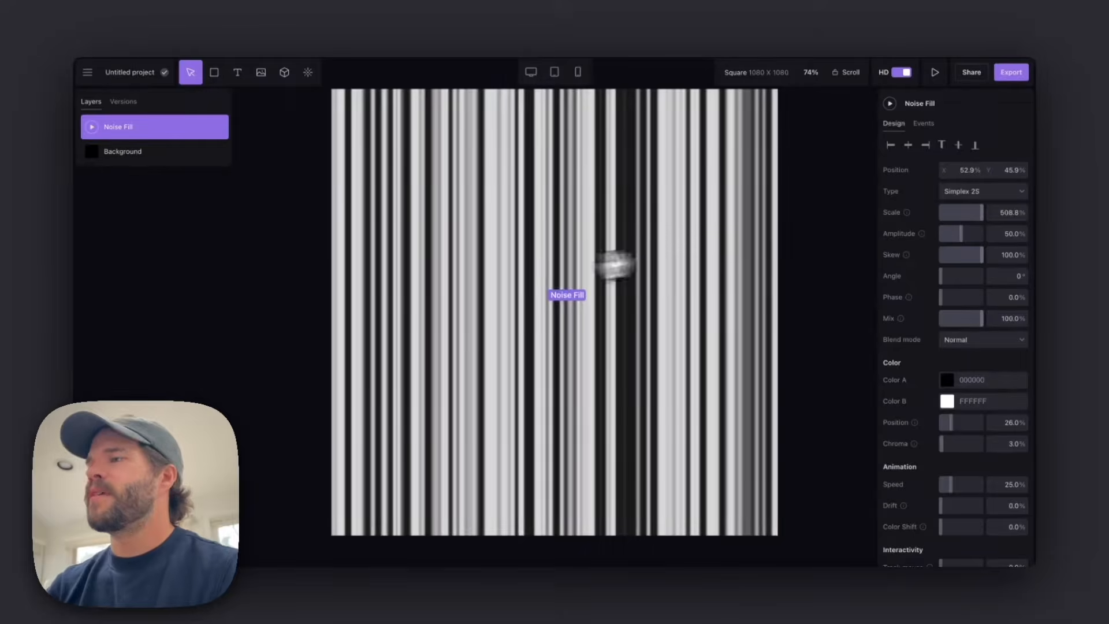
pyautogui.moveTo(997, 216); pyautogui.dragTo(1038, 214)
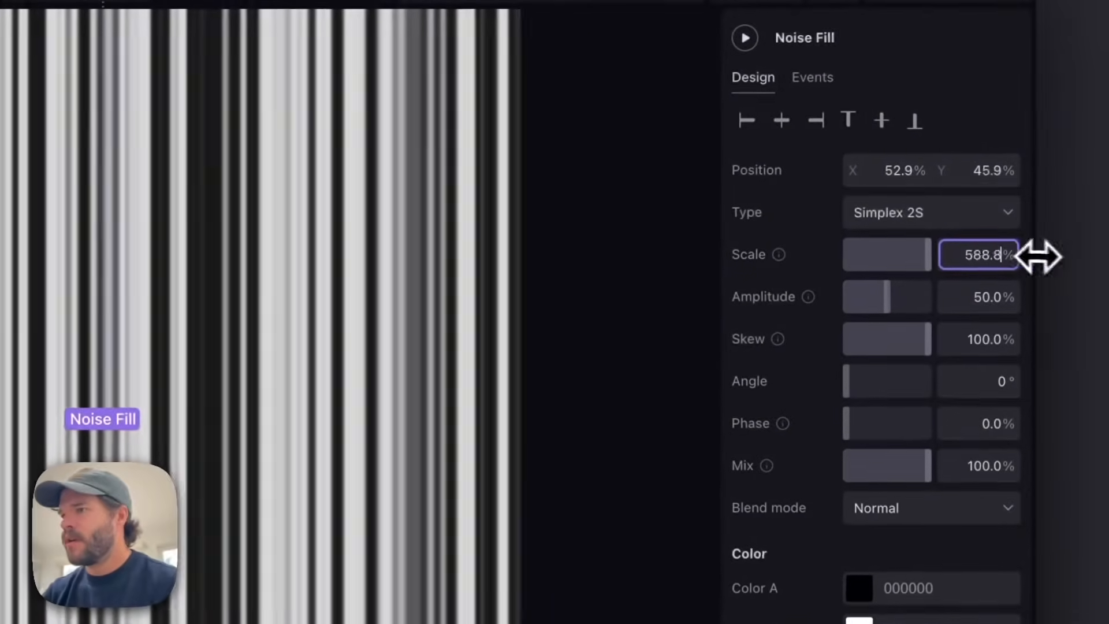
pyautogui.moveTo(1037, 256); pyautogui.dragTo(1039, 252)
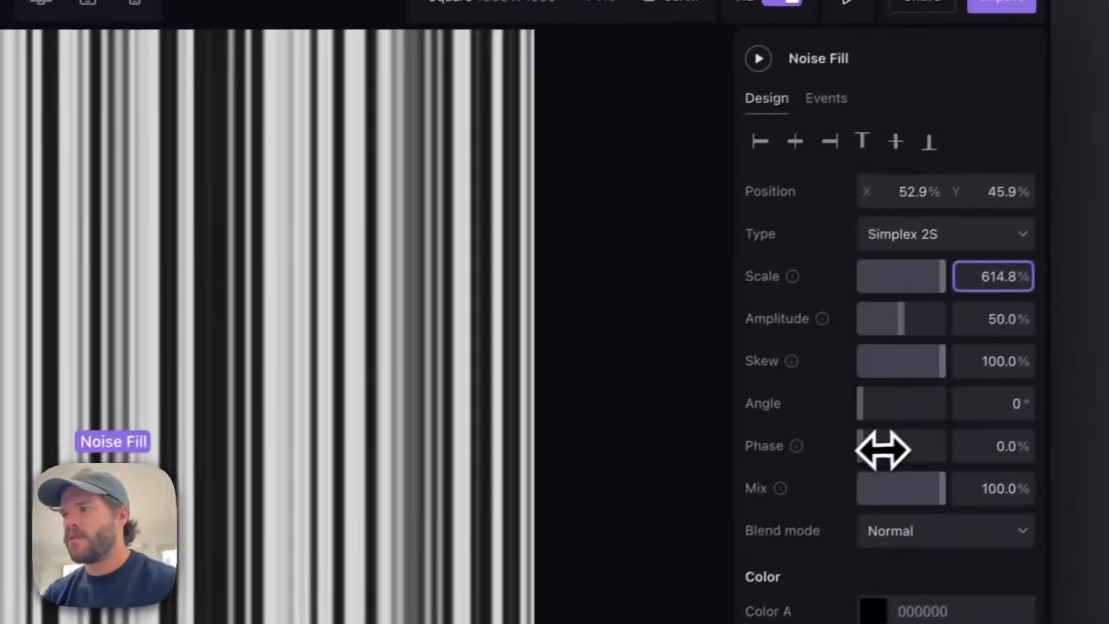
pyautogui.moveTo(883, 450); pyautogui.dragTo(914, 459)
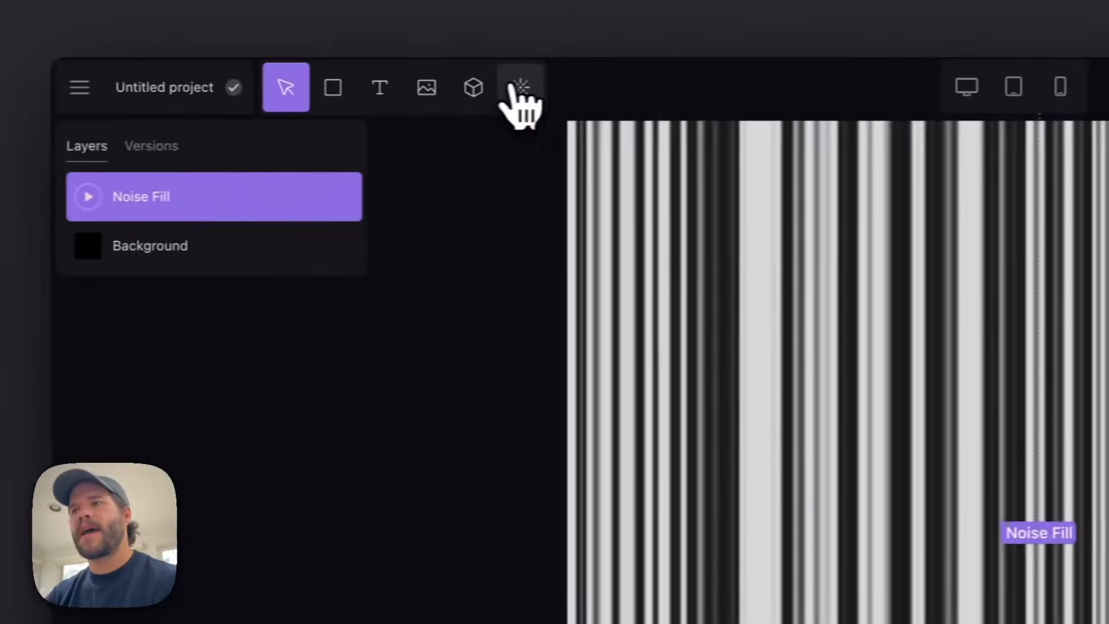
# Add an FBM distortion effect above the noise fill.
pyautogui.click(511, 86)
pyautogui.scroll(-5, 717, 507)
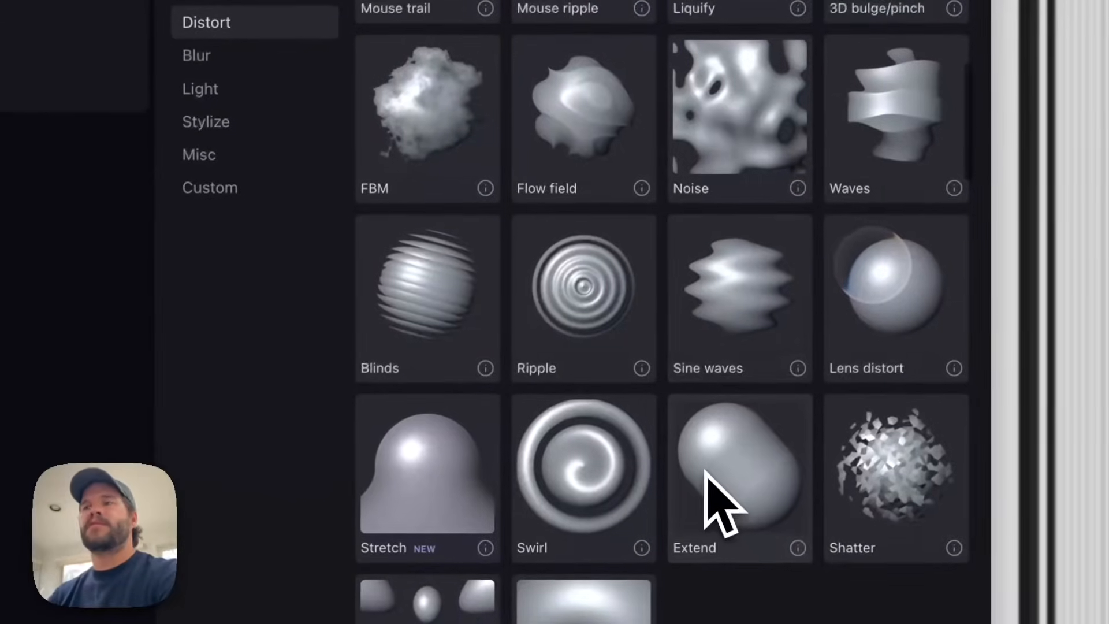
pyautogui.scroll(-8, 738, 383)
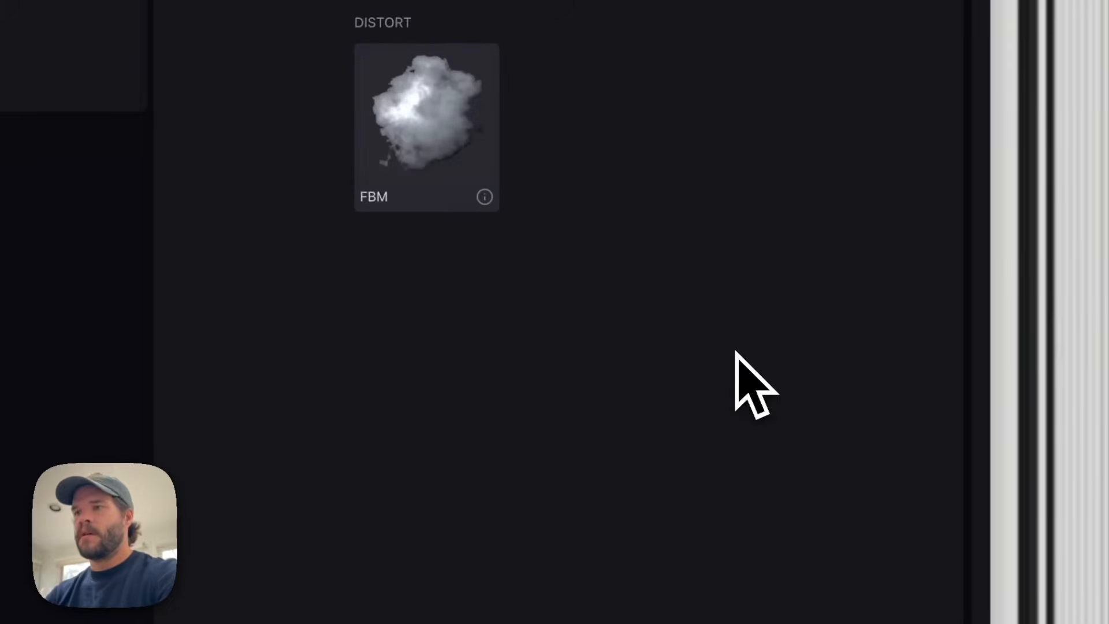
pyautogui.click(396, 124)
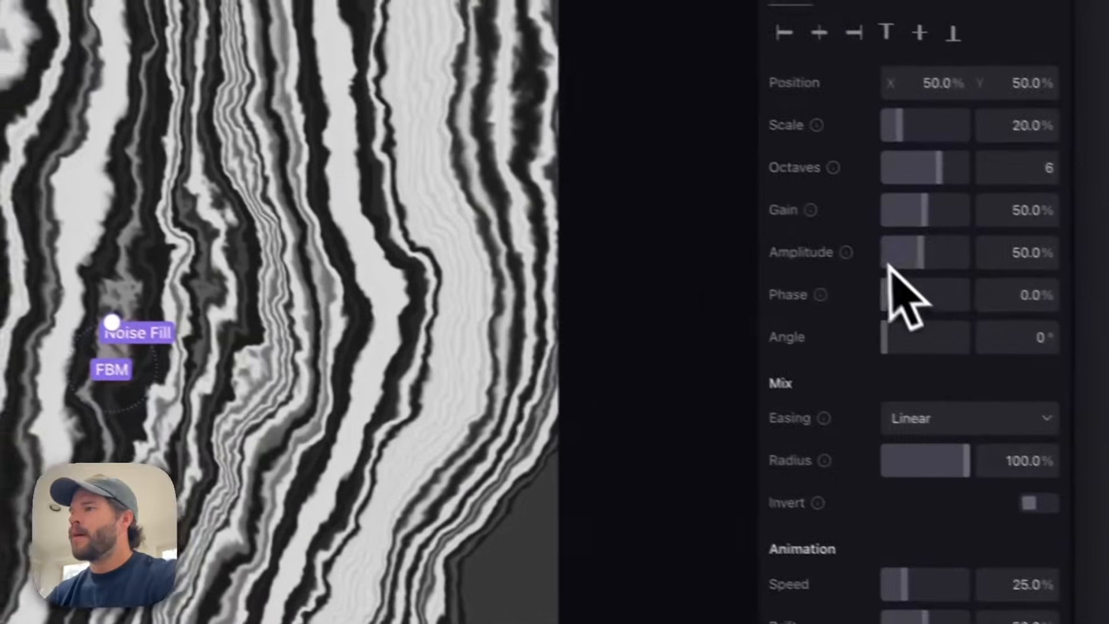
# Roughen the stripes subtly by setting the FBM amplitude to 2% and gain to 87%, and increasing its scale.
pyautogui.moveTo(887, 265); pyautogui.dragTo(812, 260)
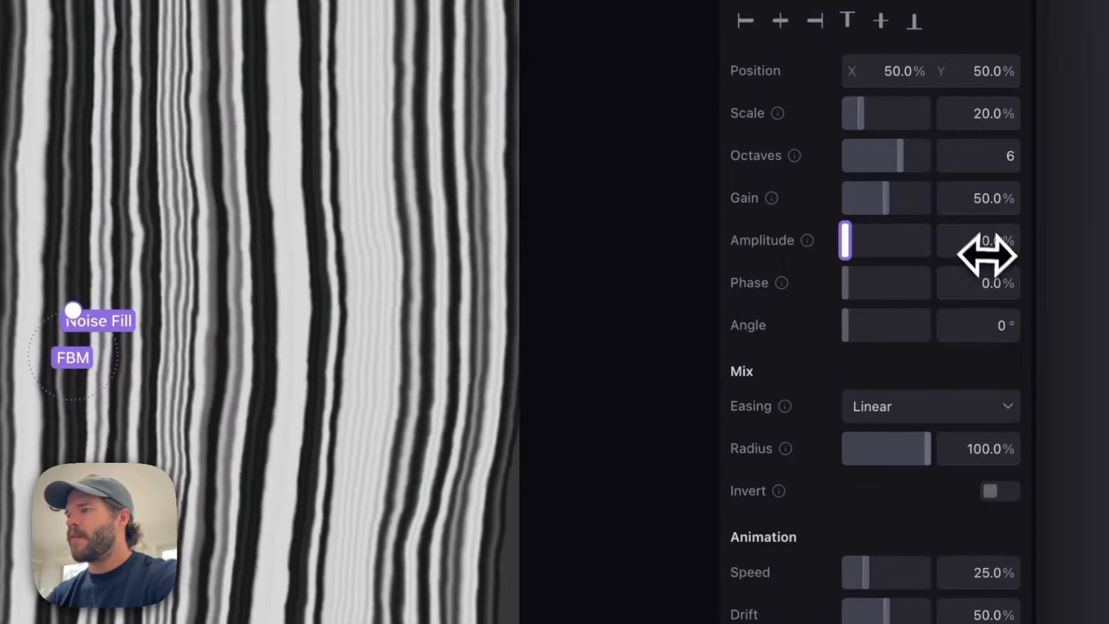
pyautogui.moveTo(981, 249)
pyautogui.mouseDown()
pyautogui.moveTo(960, 252)
pyautogui.moveTo(974, 250)
pyautogui.mouseUp()
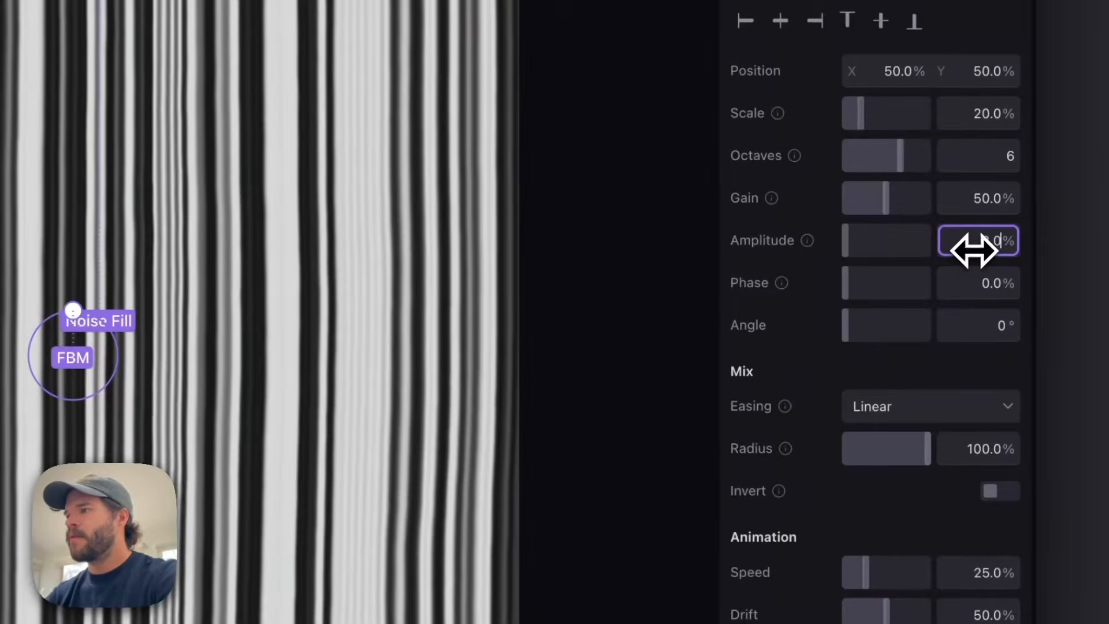
pyautogui.moveTo(902, 199); pyautogui.dragTo(940, 207)
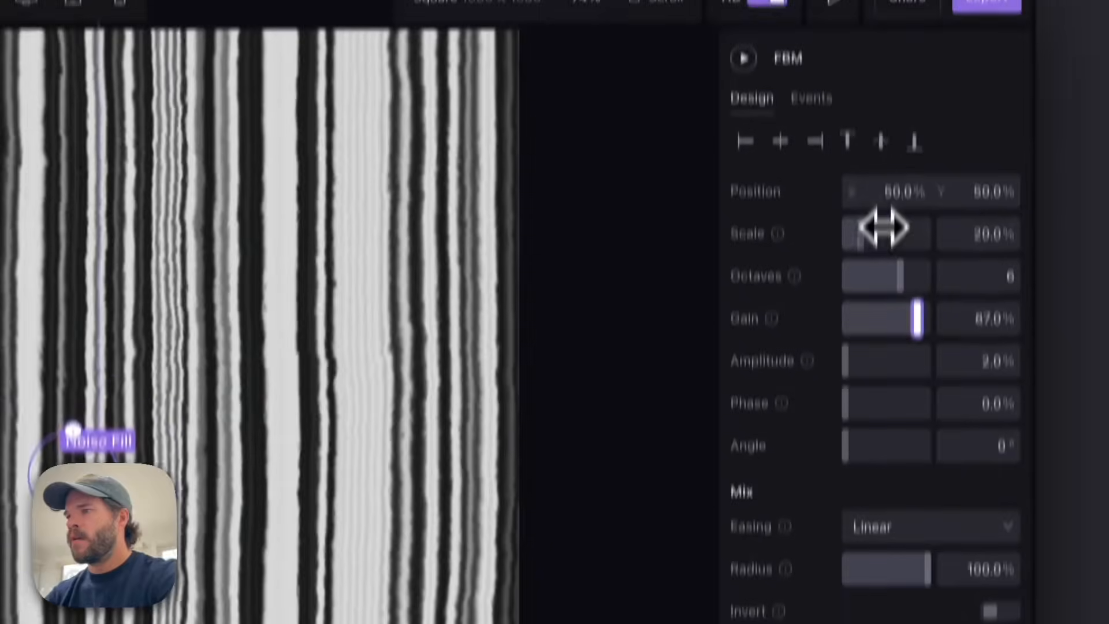
pyautogui.moveTo(884, 112); pyautogui.dragTo(916, 114)
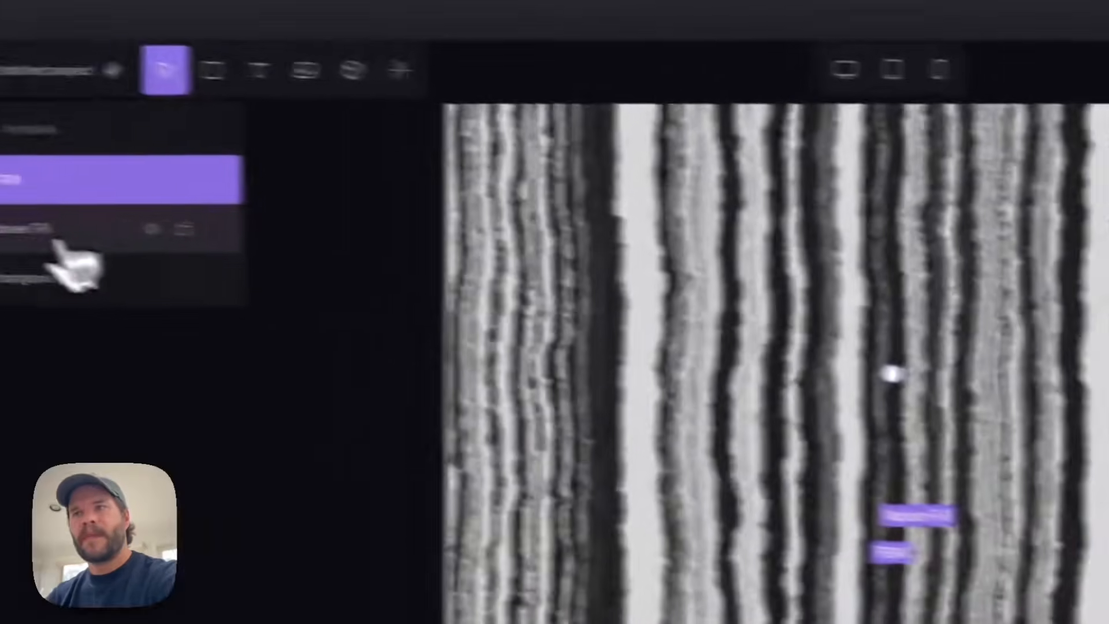
# Increase the noise fill's scale for finer stripes and shift the fill sideways across the canvas.
pyautogui.click(179, 251)
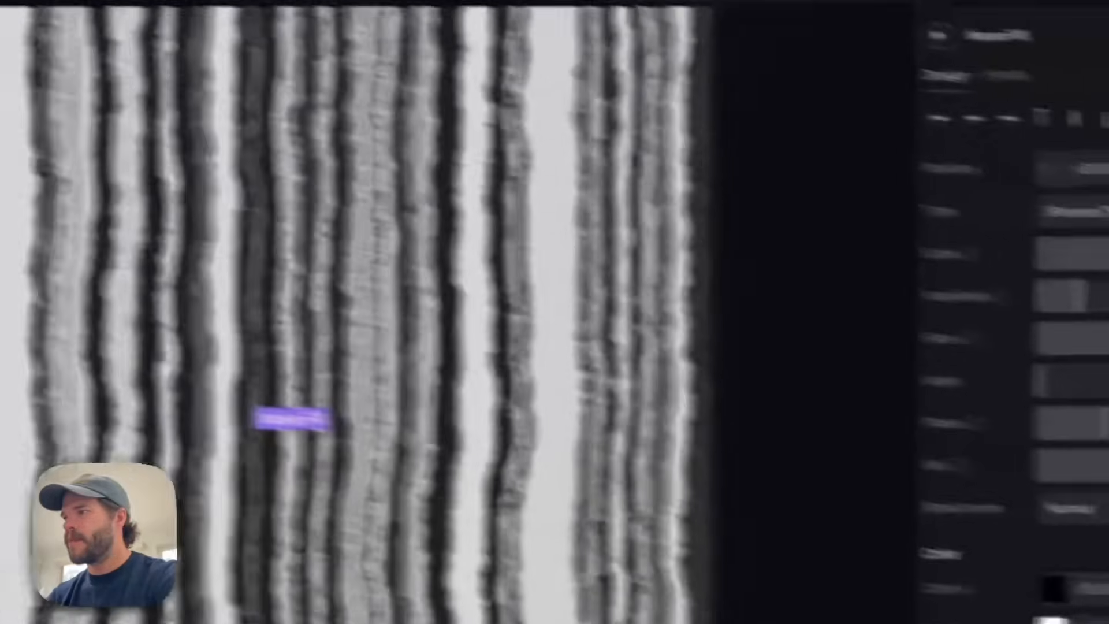
pyautogui.moveTo(970, 231); pyautogui.dragTo(1042, 230)
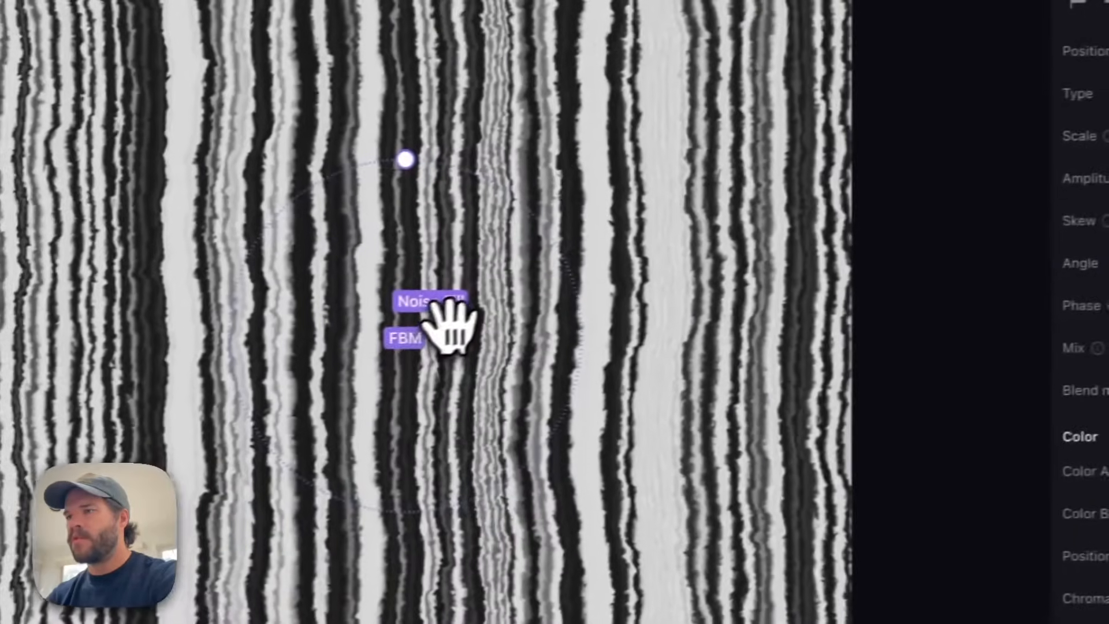
pyautogui.moveTo(450, 316); pyautogui.dragTo(639, 319)
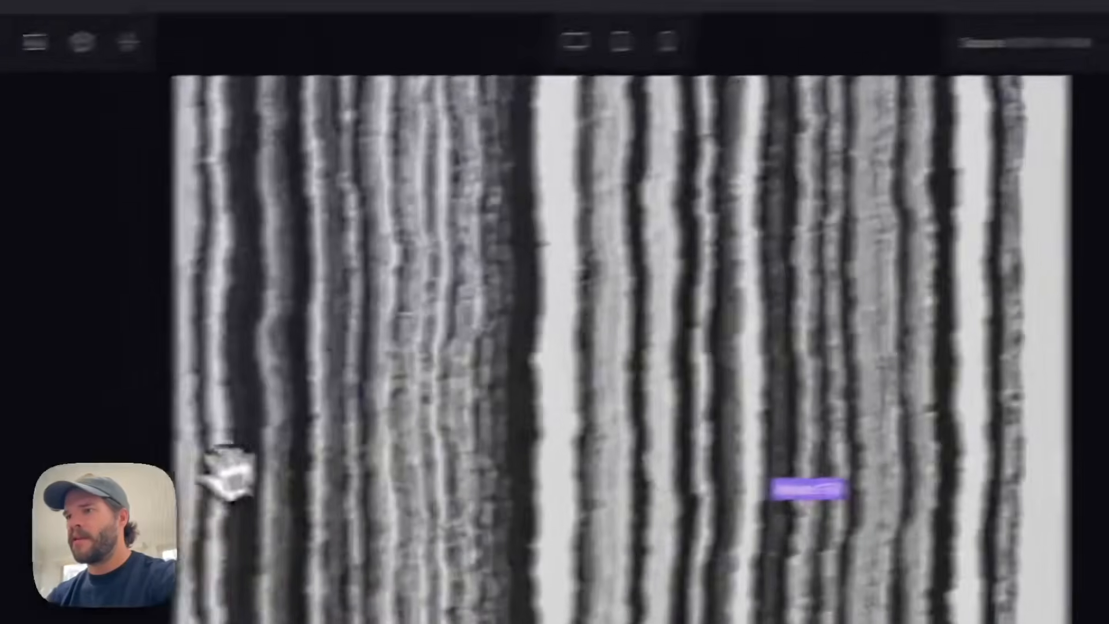
# Export the striped texture as a WEBP image at 1080 x 1080 px.
pyautogui.click(988, 86)
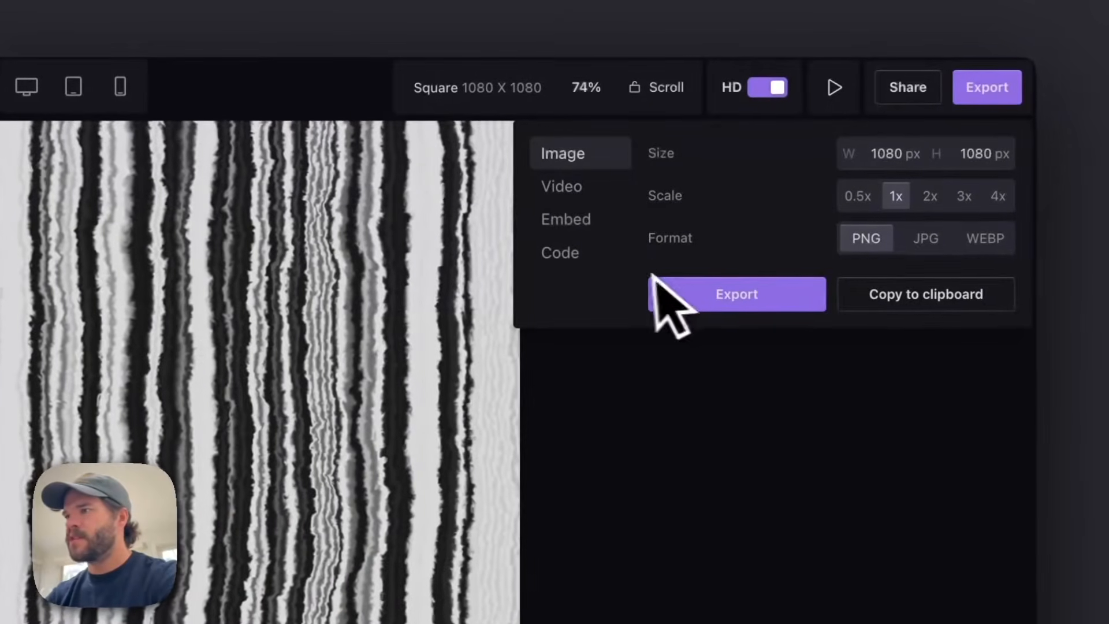
pyautogui.click(985, 242)
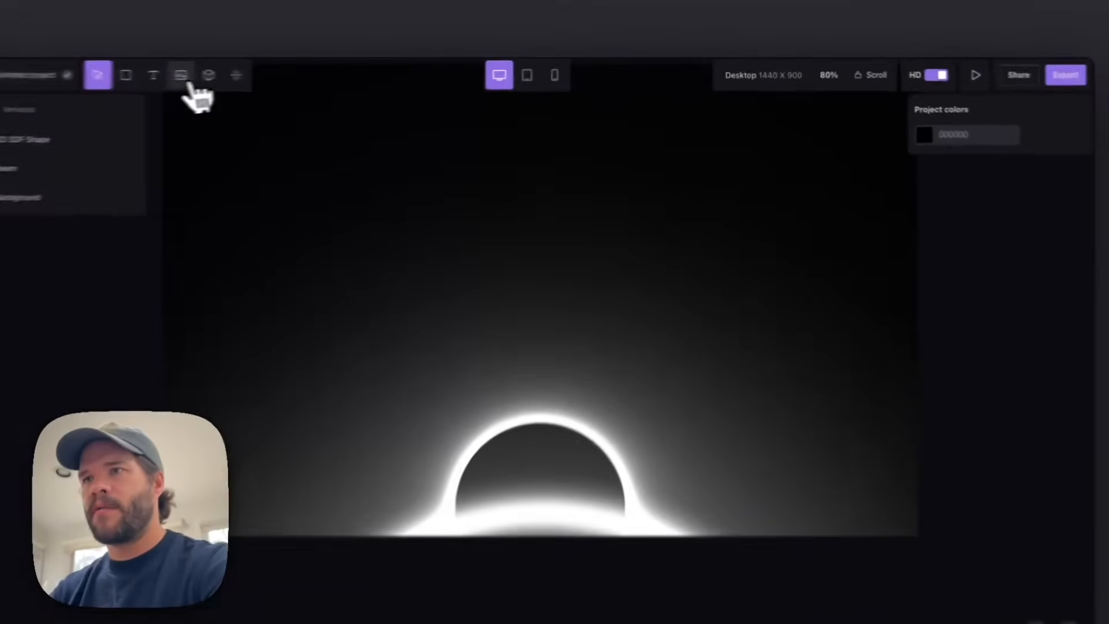
# Insert the striped texture image into the black hole project and make its width and height relative.
pyautogui.click(181, 75)
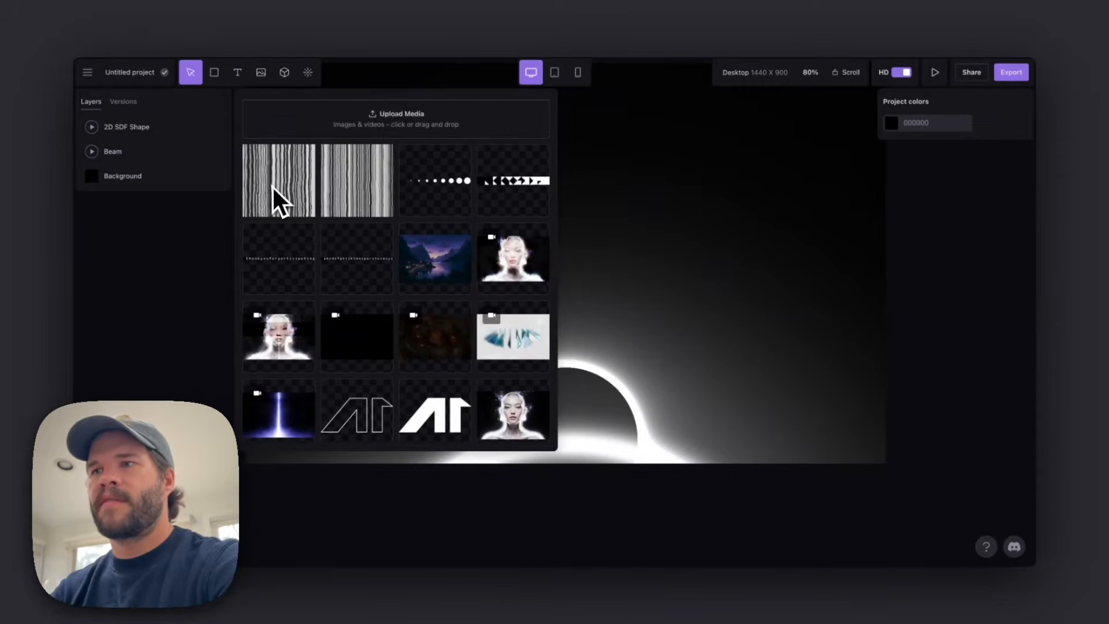
pyautogui.click(278, 199)
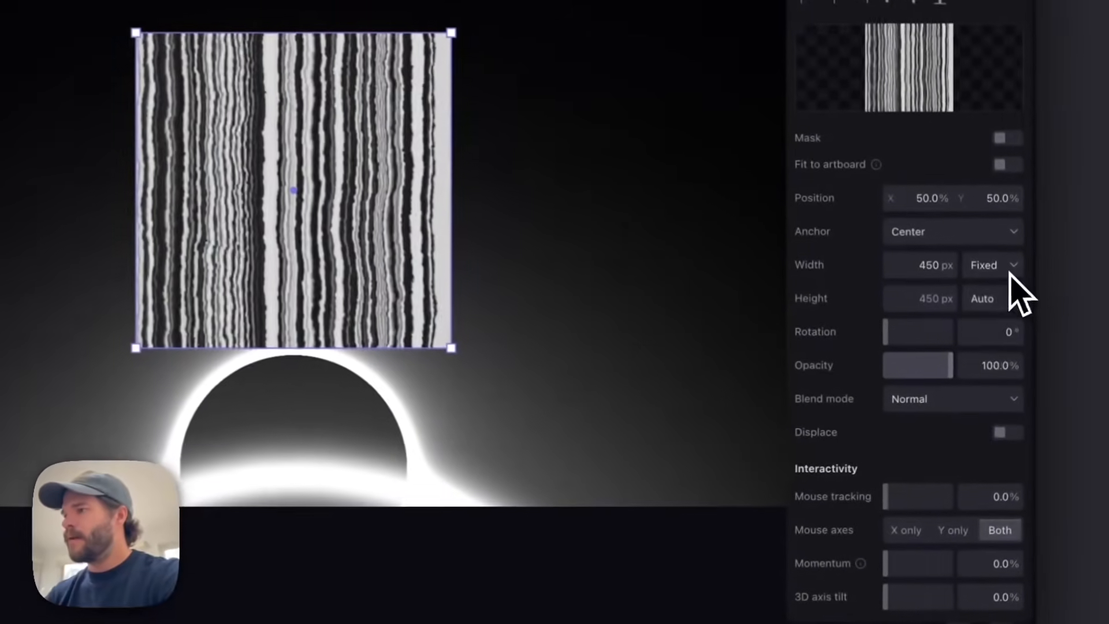
pyautogui.click(1008, 310)
pyautogui.click(1008, 331)
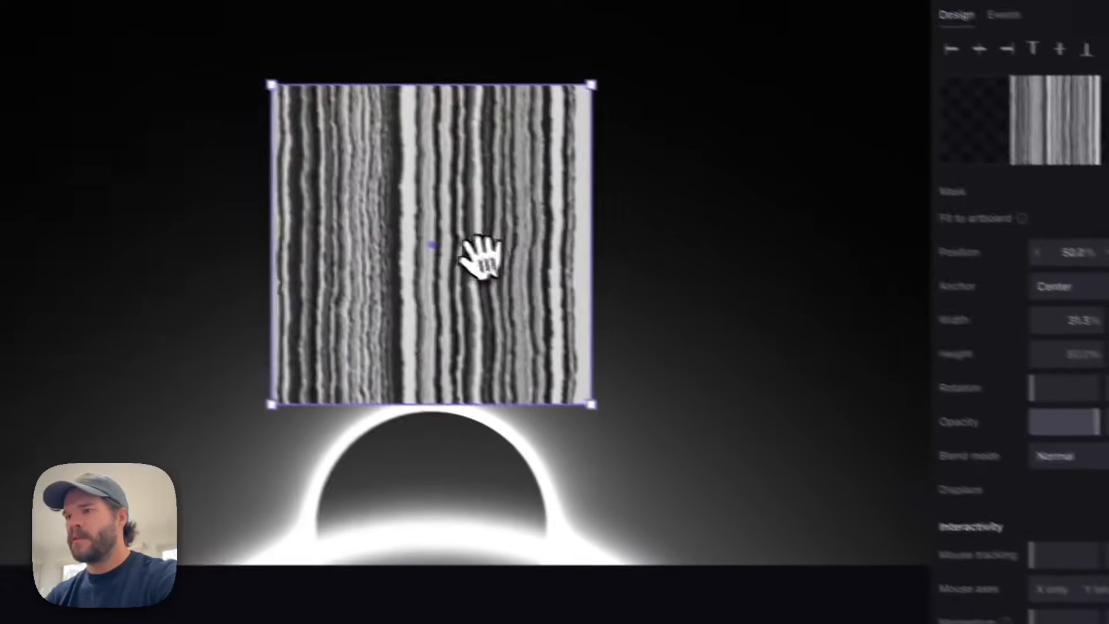
# Reposition and stretch the striped image to about 47% wide and 68.4% high, centered near X 38.2%, Y 57.3%.
pyautogui.moveTo(337, 200); pyautogui.dragTo(225, 233)
pyautogui.moveTo(553, 287); pyautogui.dragTo(571, 337)
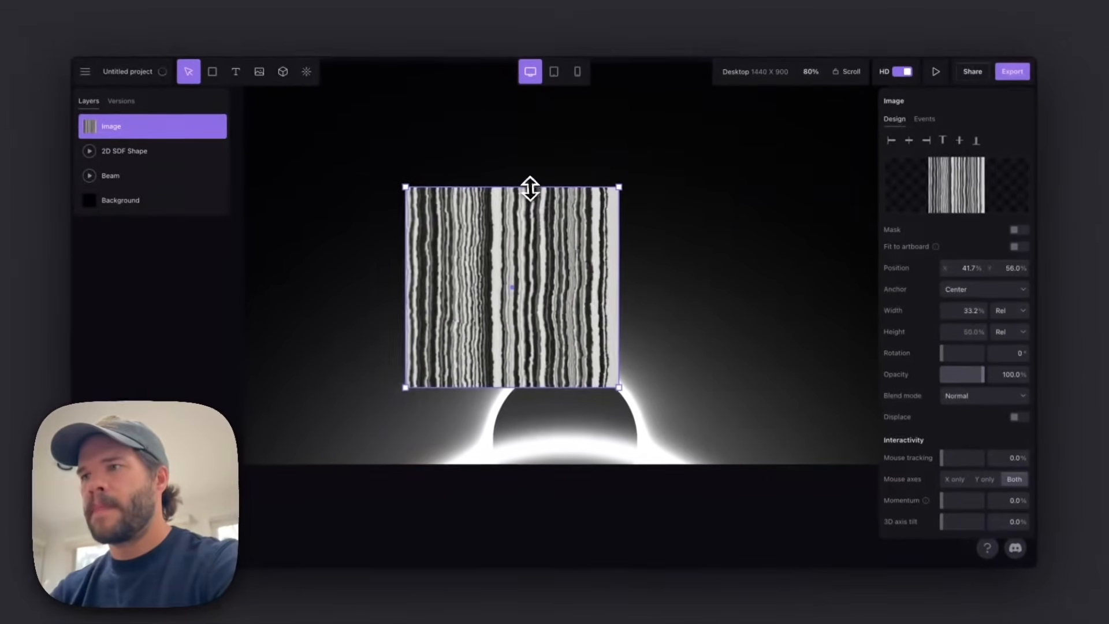
pyautogui.moveTo(530, 187); pyautogui.dragTo(521, 115)
pyautogui.moveTo(407, 260); pyautogui.dragTo(339, 254)
# Add a Polar distortion effect nested under the striped image layer.
pyautogui.click(226, 133)
pyautogui.click(221, 130)
pyautogui.click(220, 128)
pyautogui.click(234, 159)
pyautogui.scroll(-12, 462, 234)
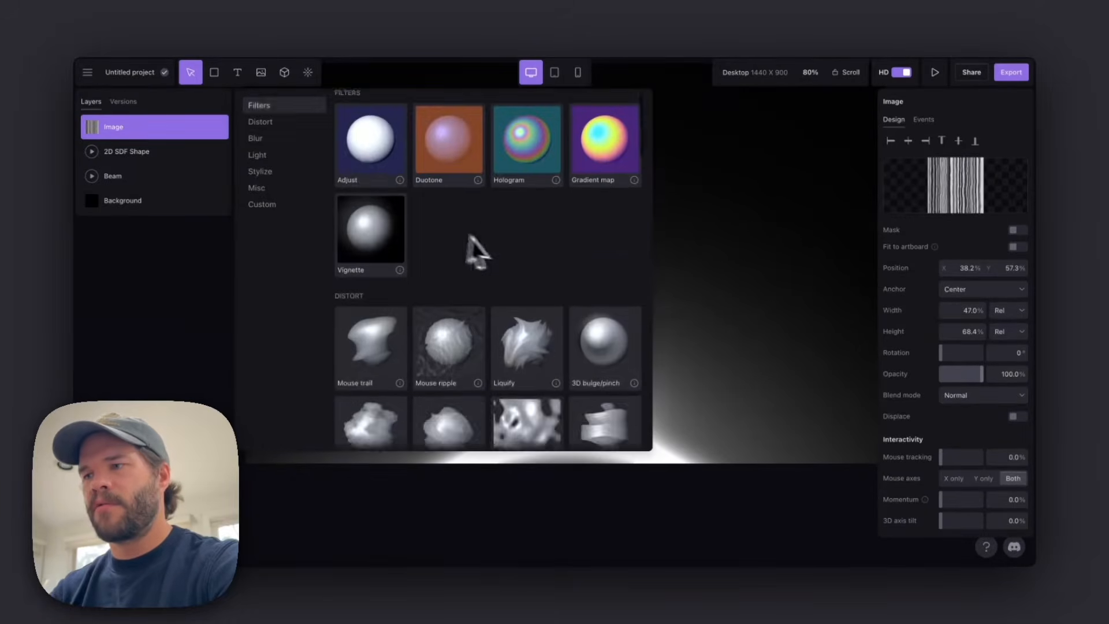
pyautogui.scroll(5, 501, 246)
pyautogui.scroll(-3, 501, 246)
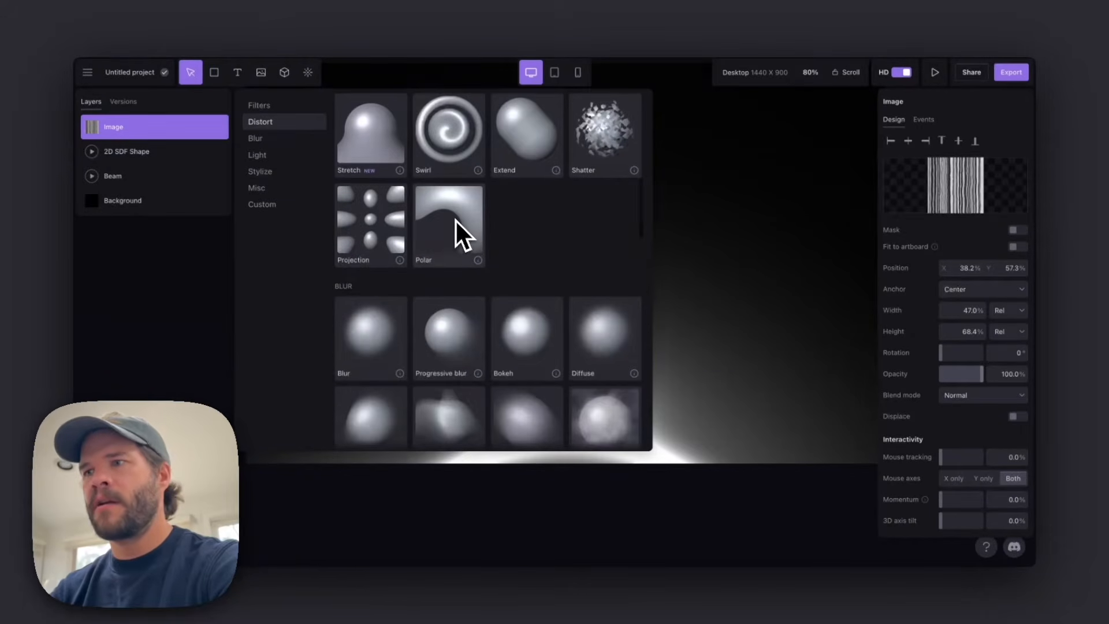
pyautogui.click(456, 226)
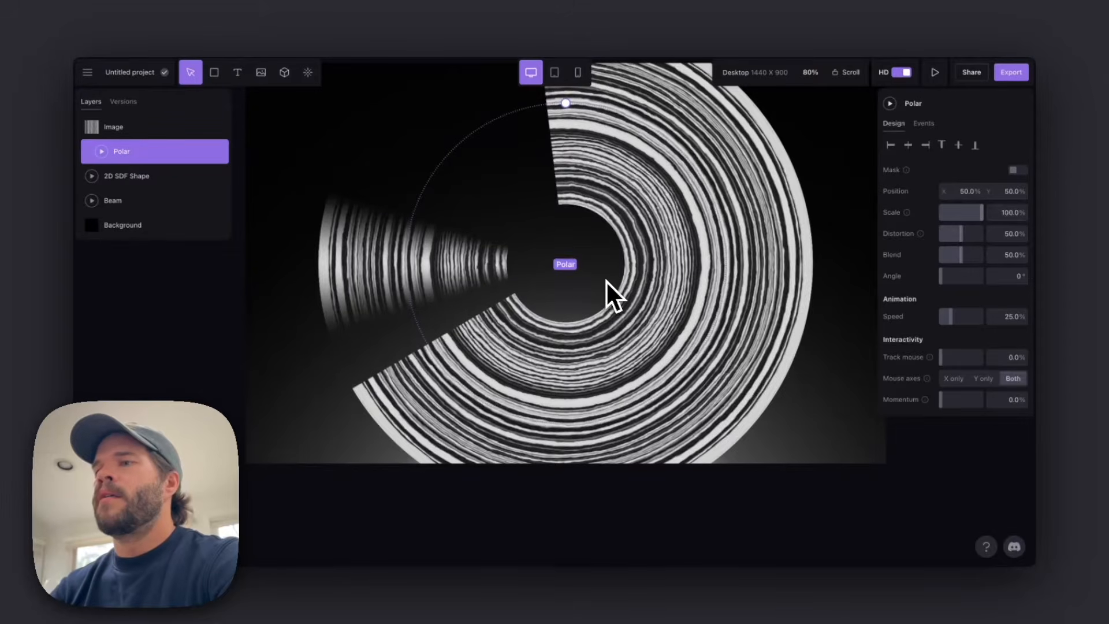
# Reposition and stretch the striped image to about 48.7% wide and 115.4% high, centered near X 36.9%, Y 55.4%, so its rings close.
pyautogui.click(120, 135)
pyautogui.moveTo(572, 272); pyautogui.dragTo(543, 281)
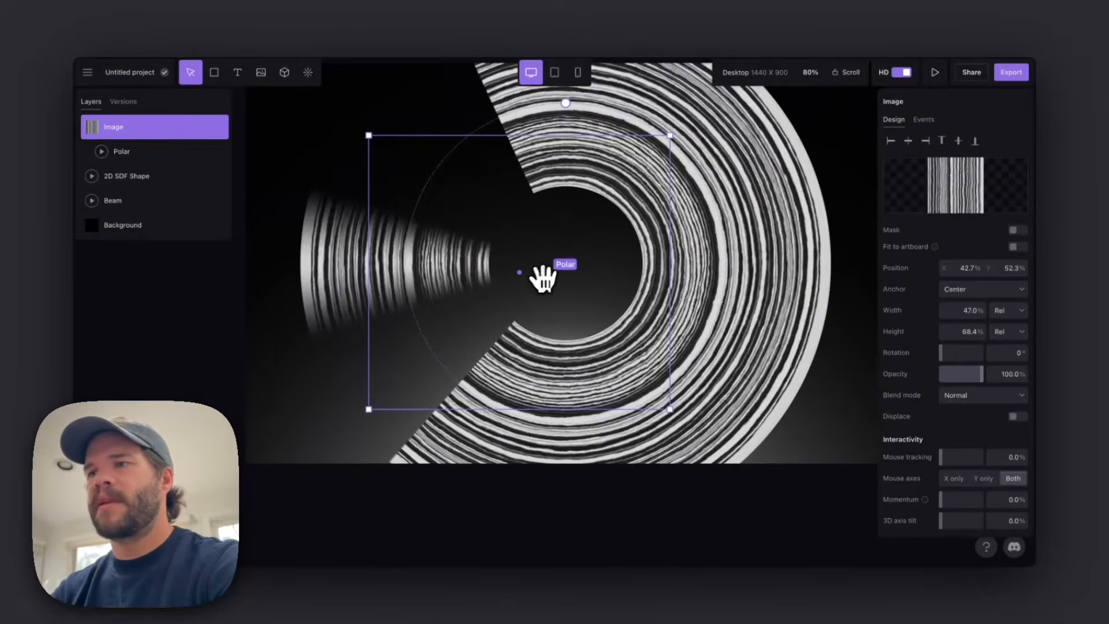
pyautogui.moveTo(375, 266)
pyautogui.mouseDown()
pyautogui.moveTo(267, 272)
pyautogui.moveTo(358, 261)
pyautogui.mouseUp()
pyautogui.moveTo(550, 409); pyautogui.dragTo(548, 518)
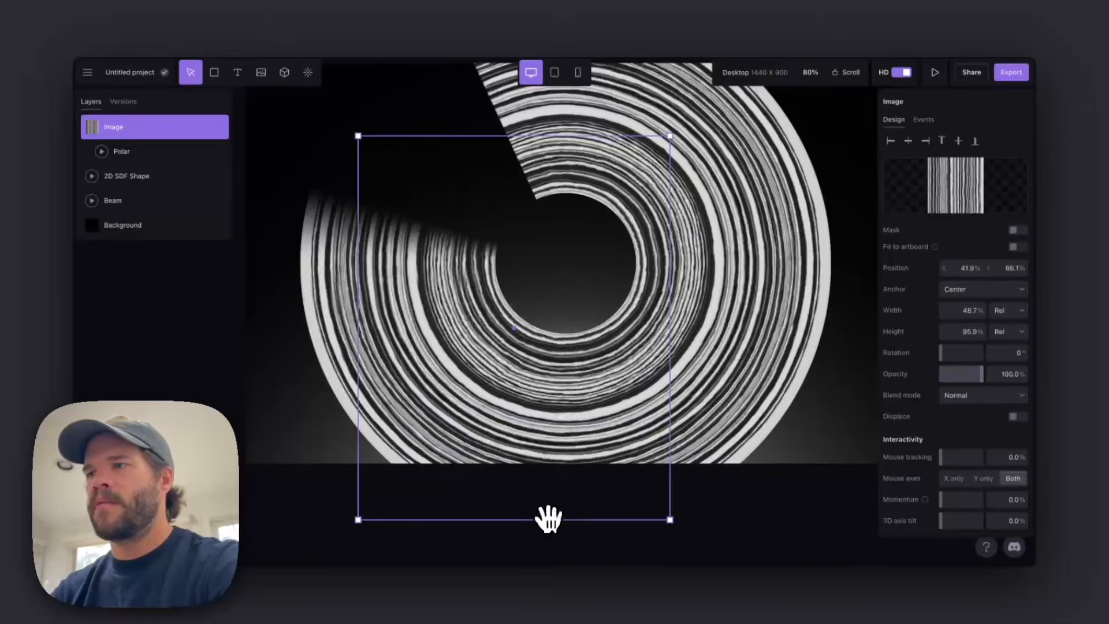
pyautogui.moveTo(462, 135); pyautogui.dragTo(466, 60)
pyautogui.moveTo(570, 375); pyautogui.dragTo(414, 354)
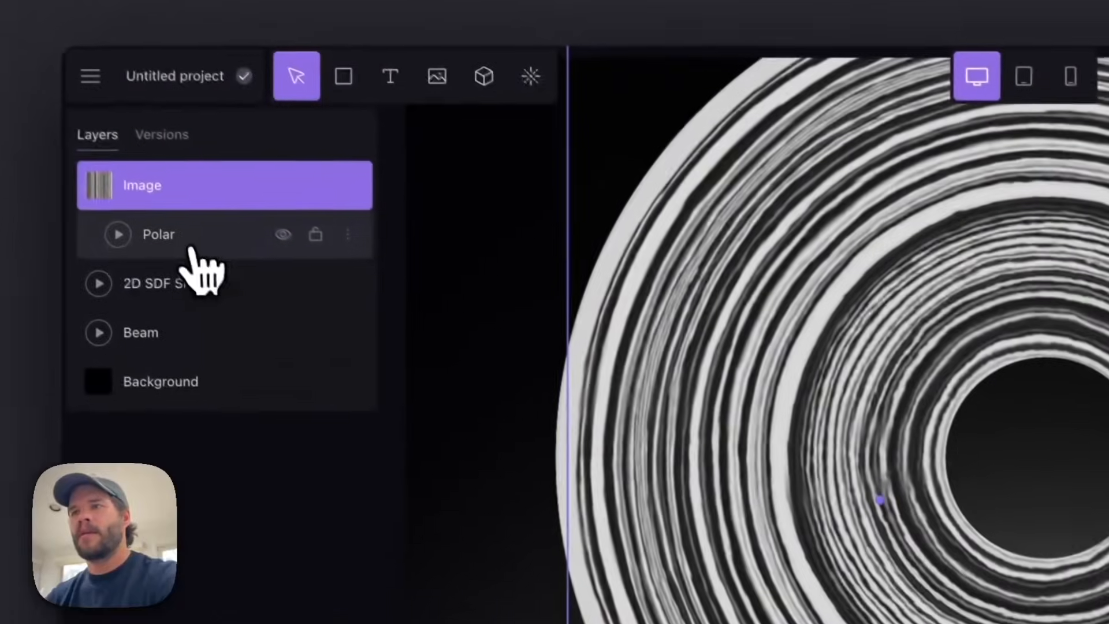
# Move the Polar effect's center down onto the black hole and adjust it to about 98.8% scale and a 6° angle.
pyautogui.click(194, 250)
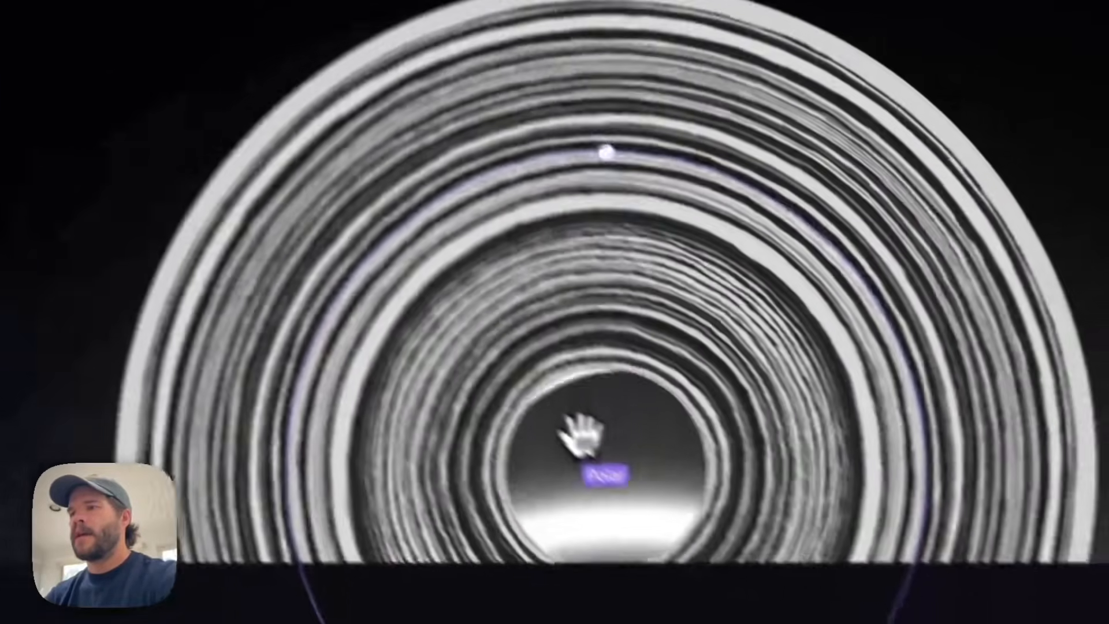
pyautogui.moveTo(582, 436); pyautogui.dragTo(518, 437)
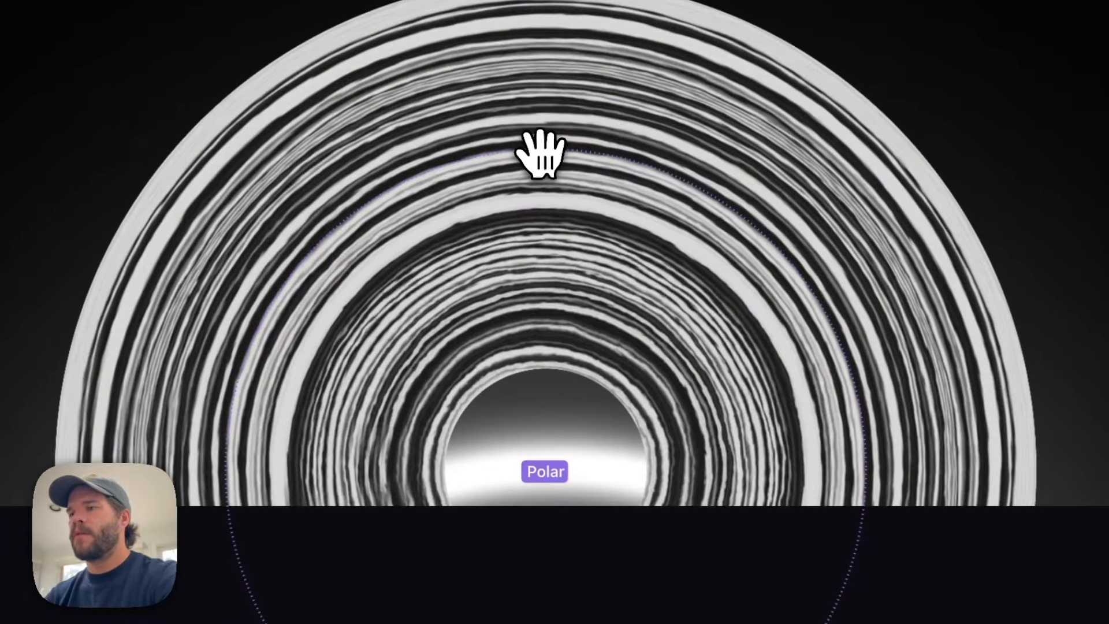
pyautogui.moveTo(540, 153); pyautogui.dragTo(544, 216)
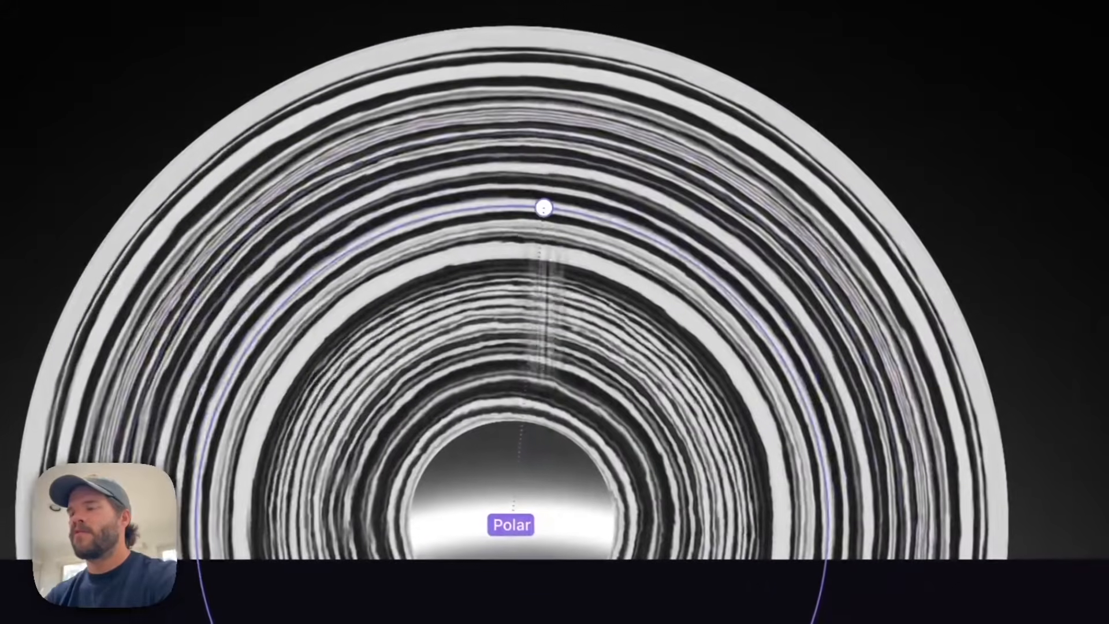
pyautogui.moveTo(476, 574); pyautogui.dragTo(411, 415)
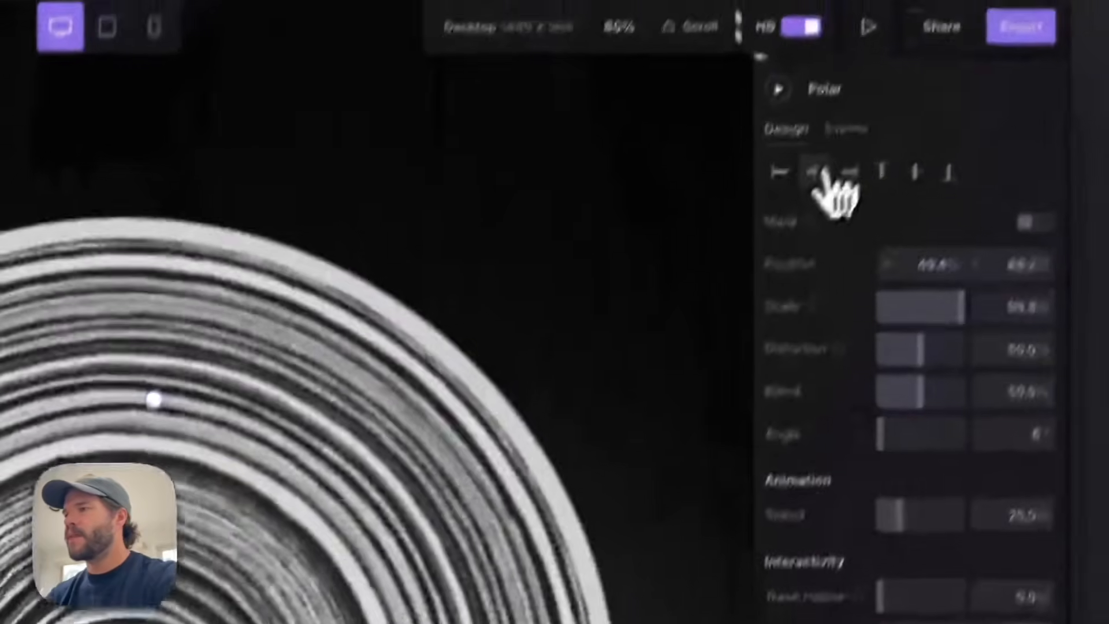
# Center the Polar effect horizontally on the canvas and set its Y position to 94%.
pyautogui.click(825, 171)
pyautogui.click(978, 333)
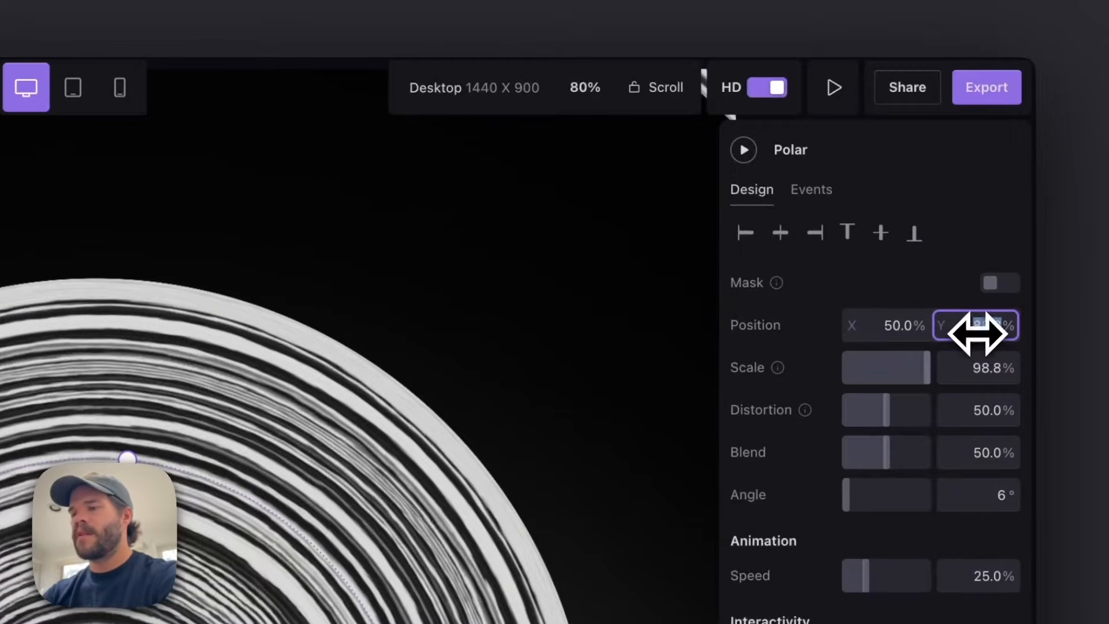
pyautogui.write('94')
pyautogui.press('Return')
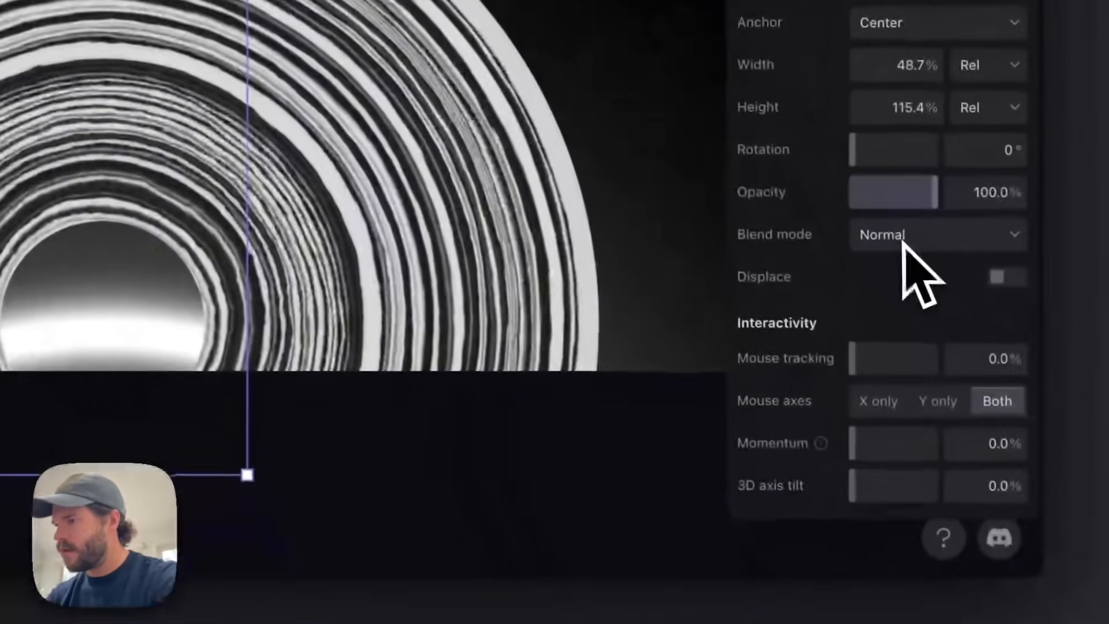
# Set the striped image's blend mode to Overlay and shift the image slightly right so the rings clear the black hole's interior.
pyautogui.click(895, 228)
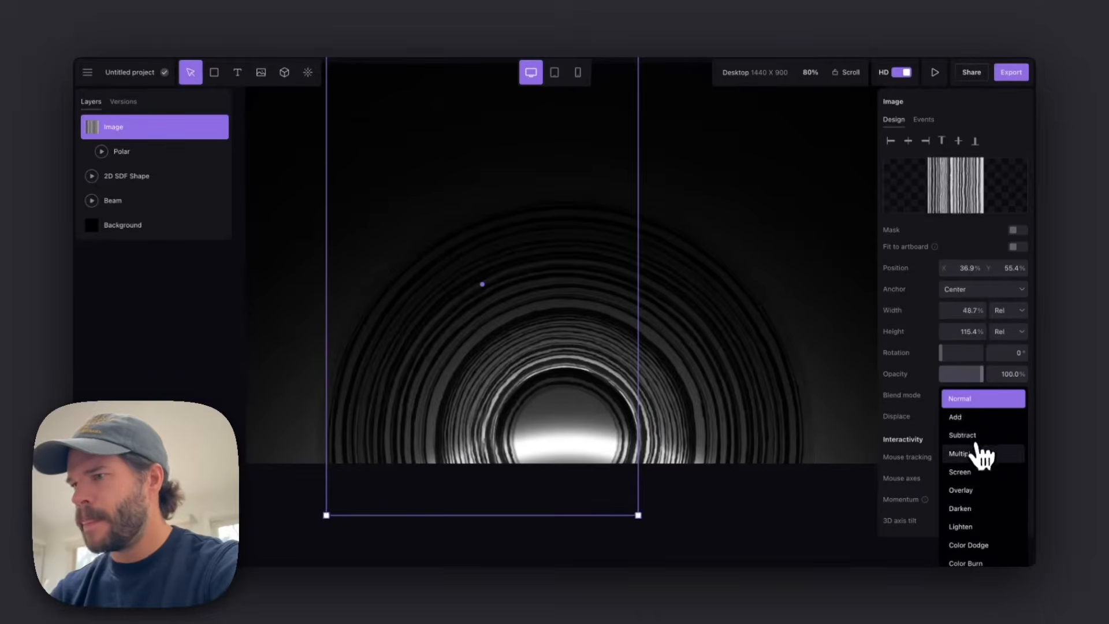
pyautogui.click(217, 328)
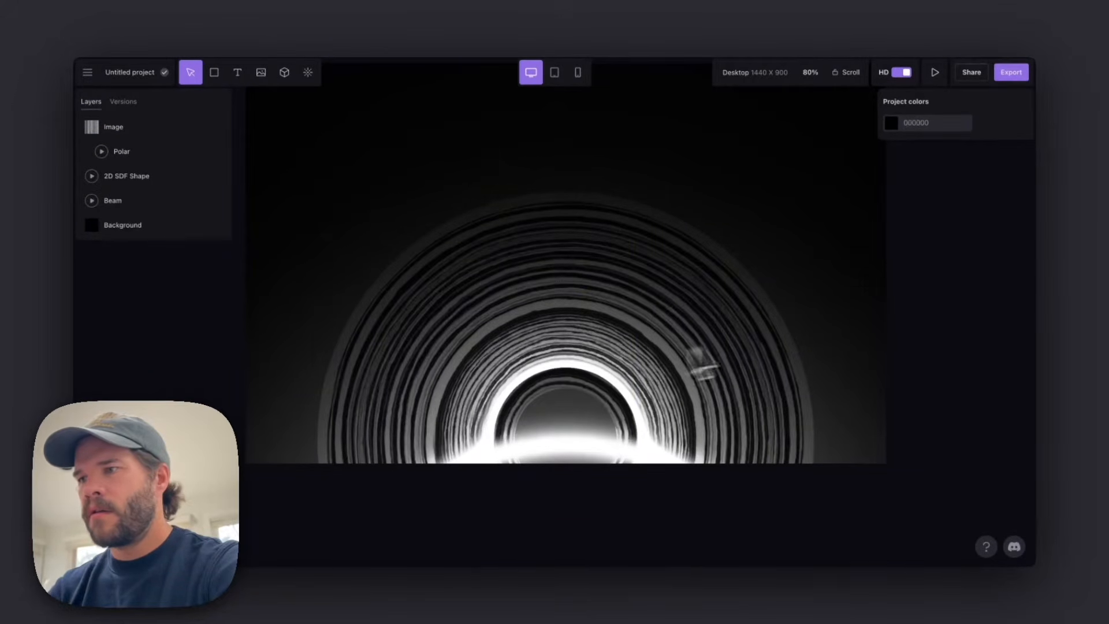
pyautogui.click(484, 313)
pyautogui.click(473, 197)
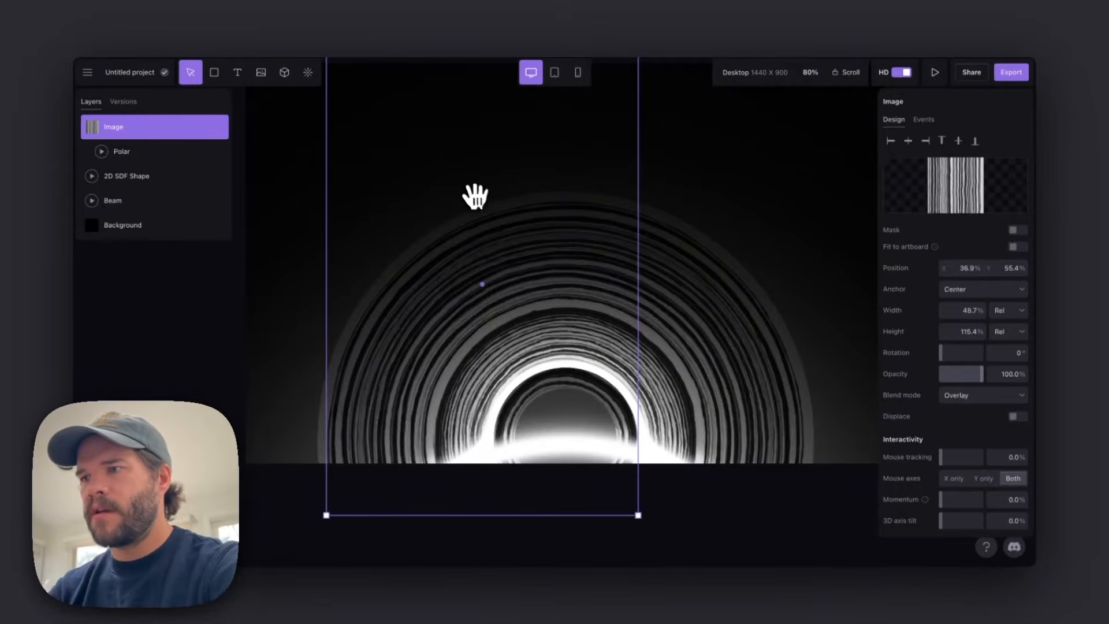
pyautogui.moveTo(482, 202); pyautogui.dragTo(511, 205)
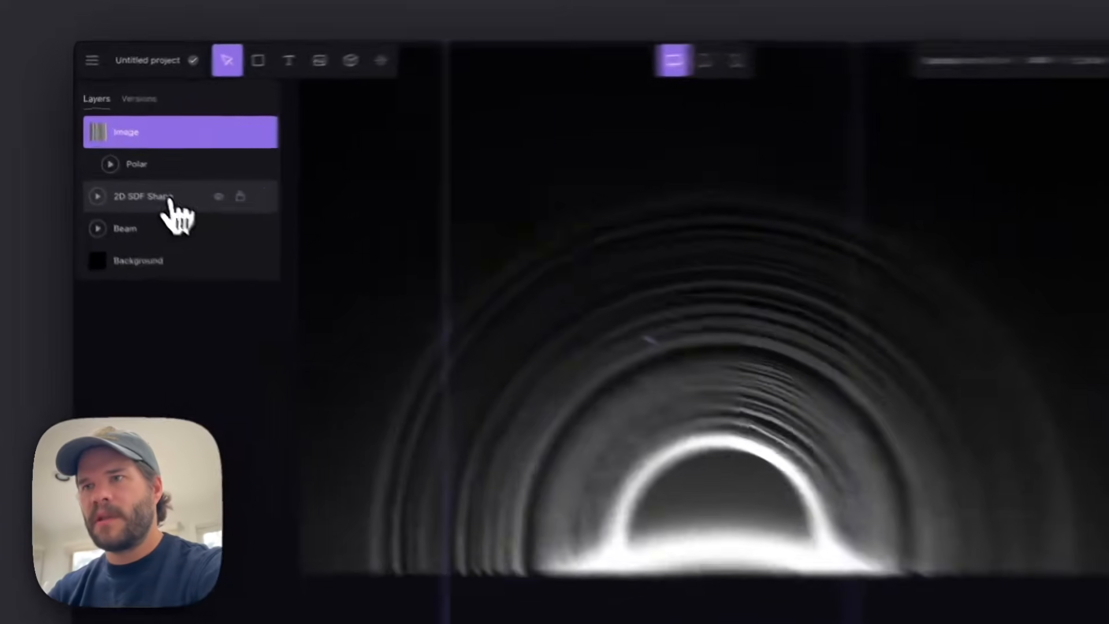
# Rename the Beam layer to Horizon beam, the 2D SDF Shape layer to Ring beam, and the Image layer to Space dust.
pyautogui.click(144, 177)
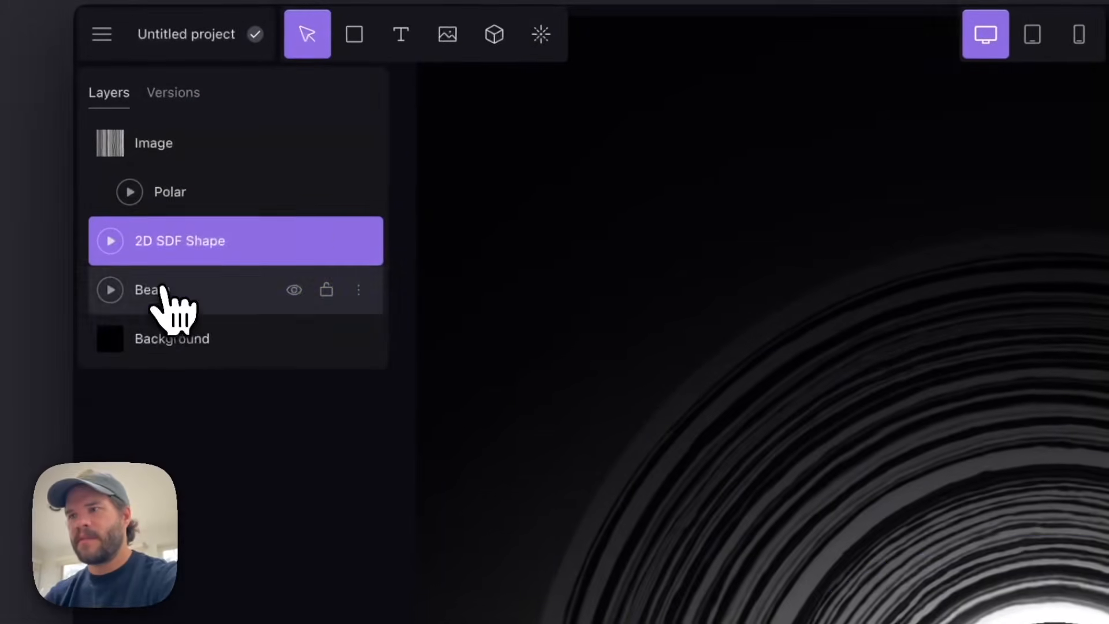
pyautogui.click(111, 199)
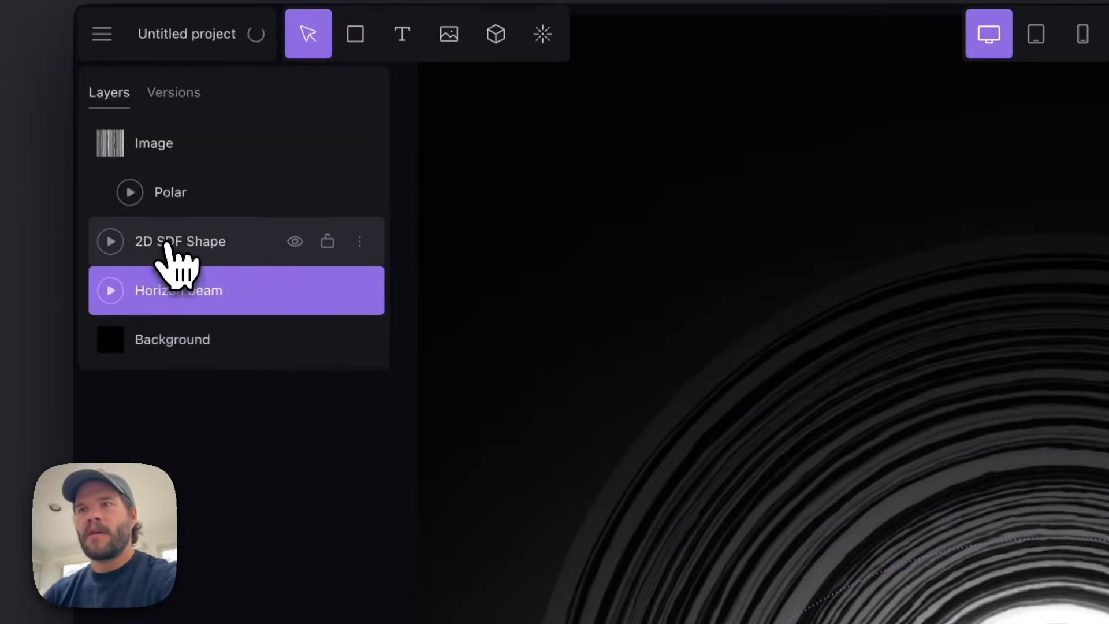
pyautogui.click(171, 246)
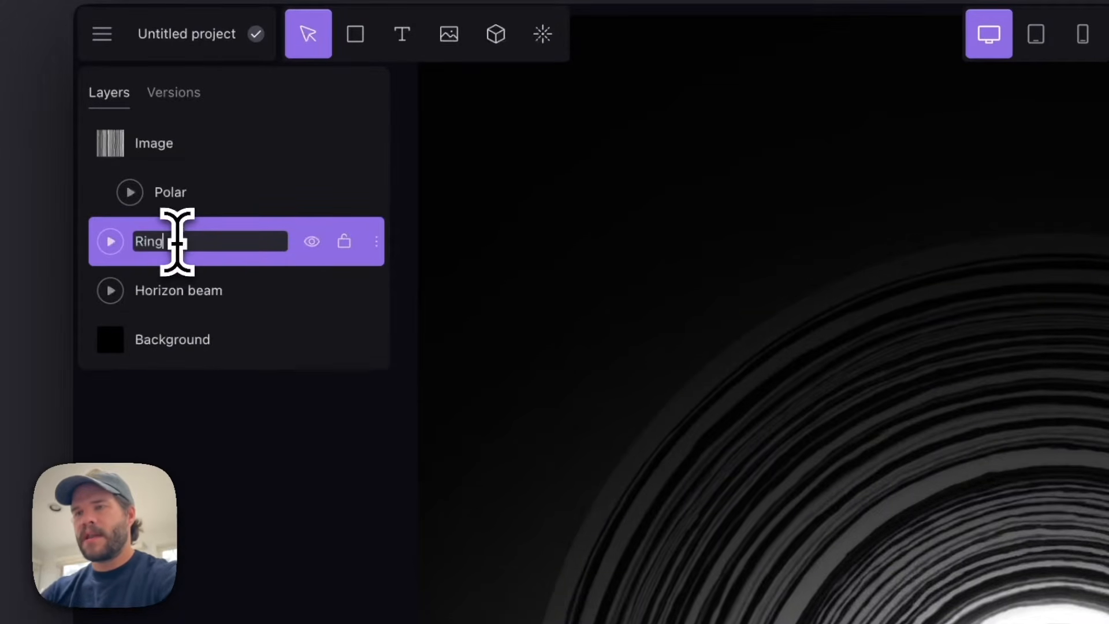
pyautogui.click(167, 151)
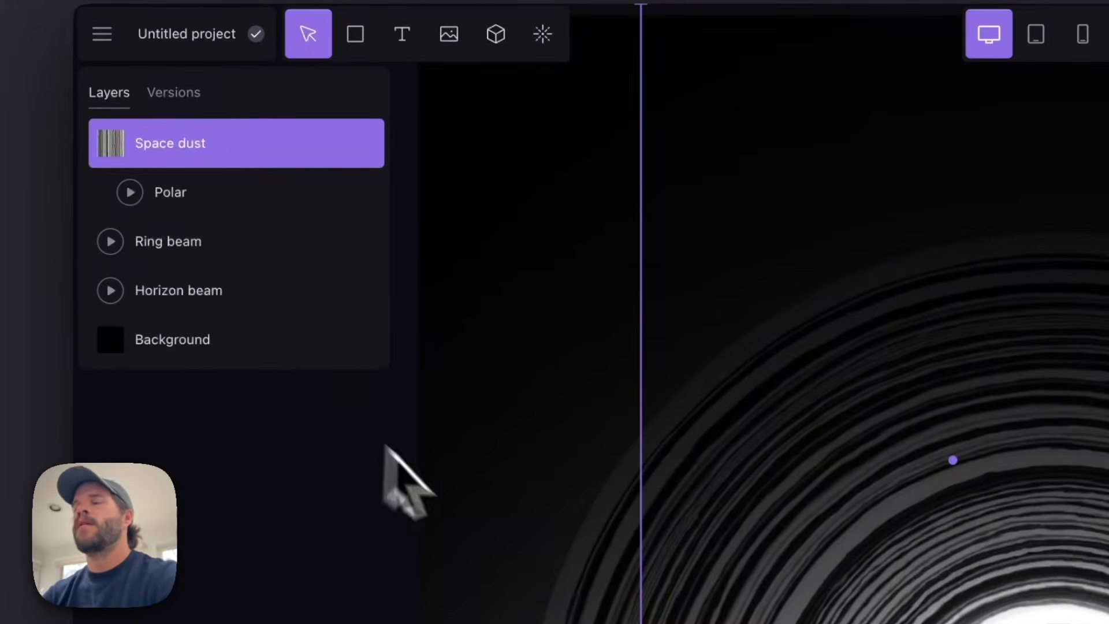
# Play the Polar effect's animation at a speed of -100%, and nudge and slightly rotate the space dust image.
pyautogui.click(127, 192)
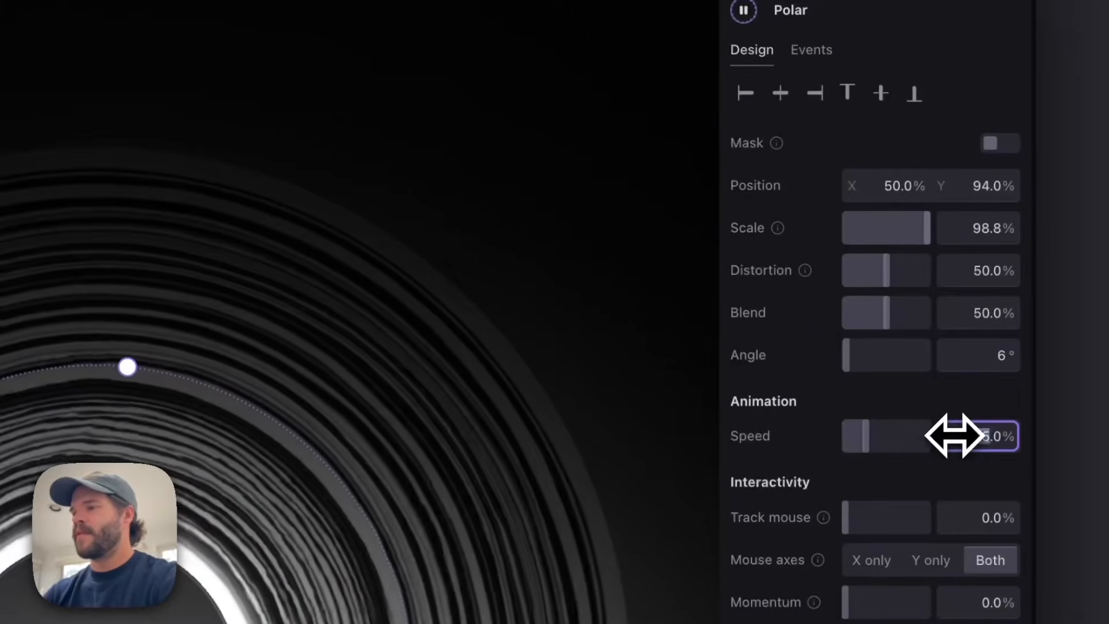
pyautogui.press('Return')
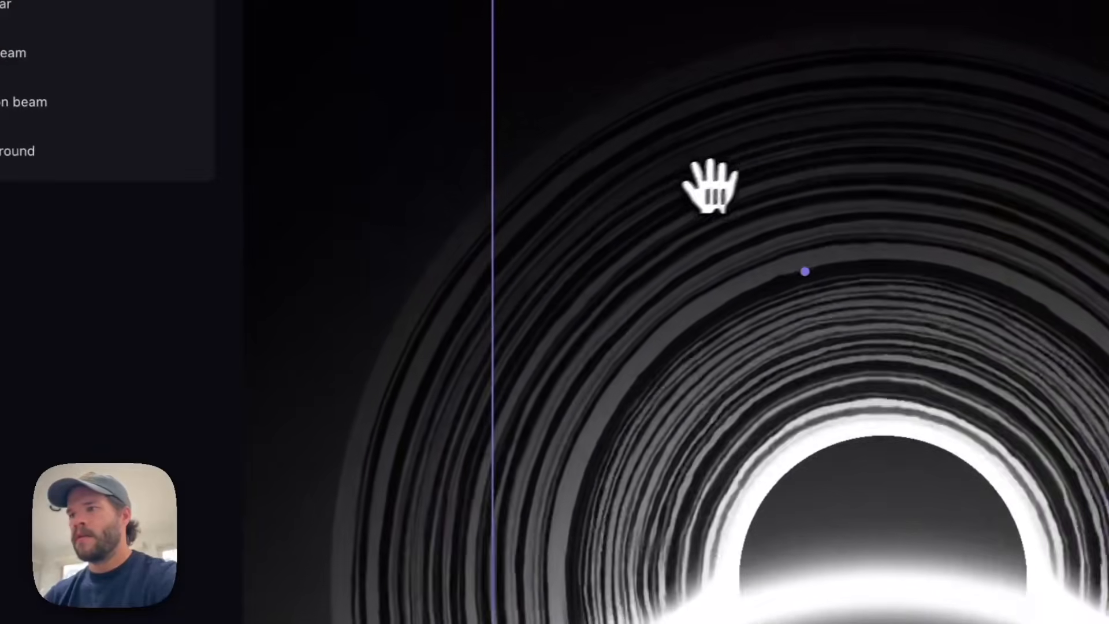
pyautogui.moveTo(710, 185); pyautogui.dragTo(683, 184)
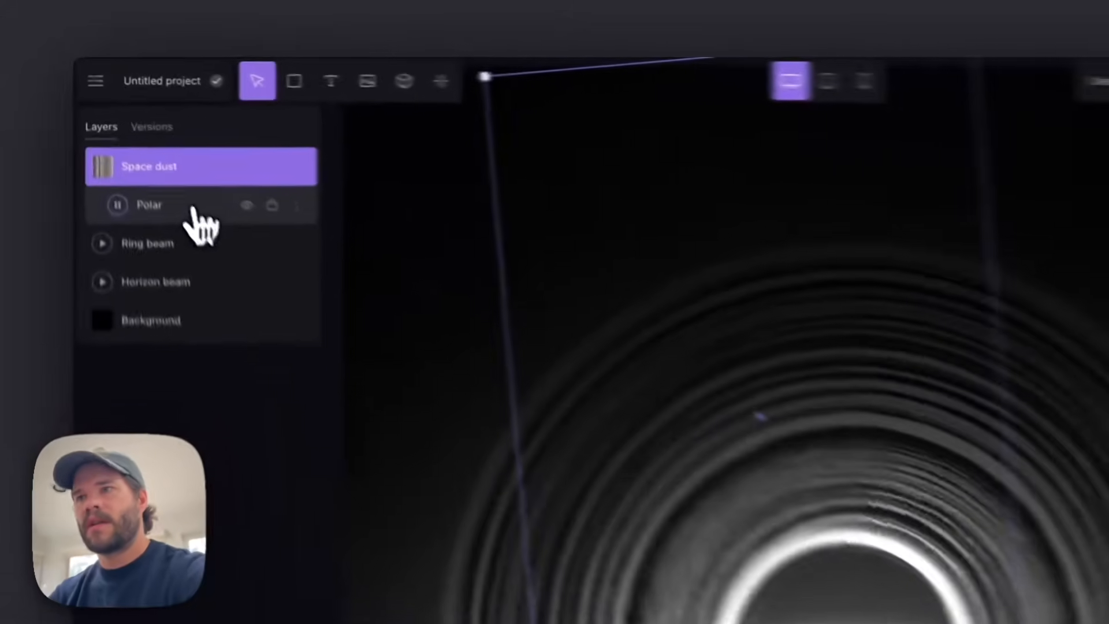
# Raise the Polar effect's blend to about 99% to smooth the seam in the animated rings.
pyautogui.click(144, 154)
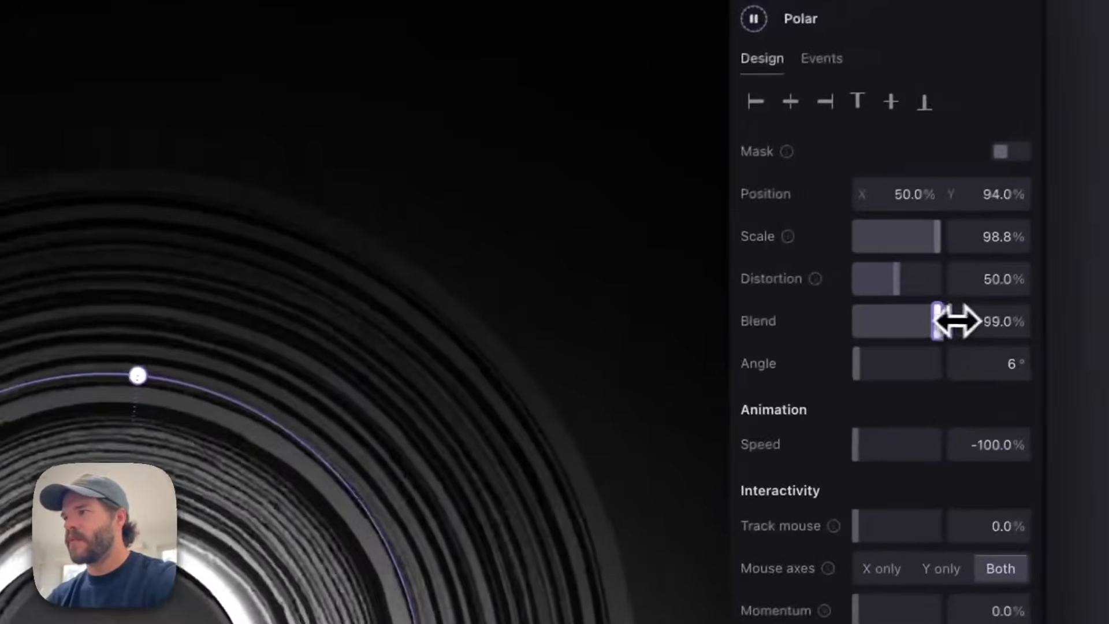
pyautogui.moveTo(956, 321); pyautogui.dragTo(1035, 317)
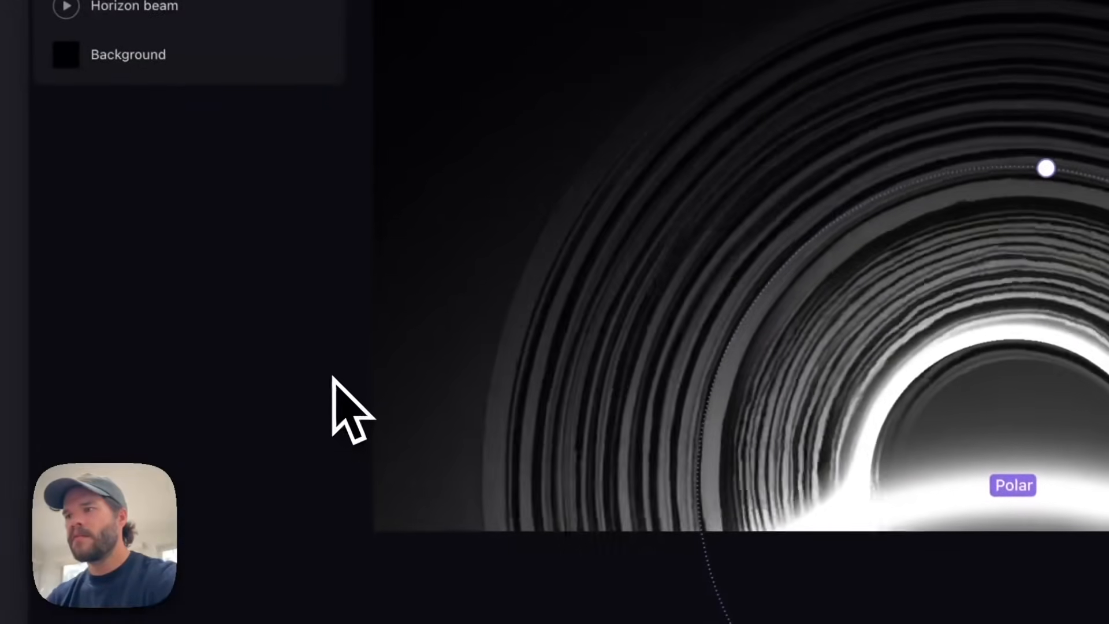
pyautogui.click(324, 363)
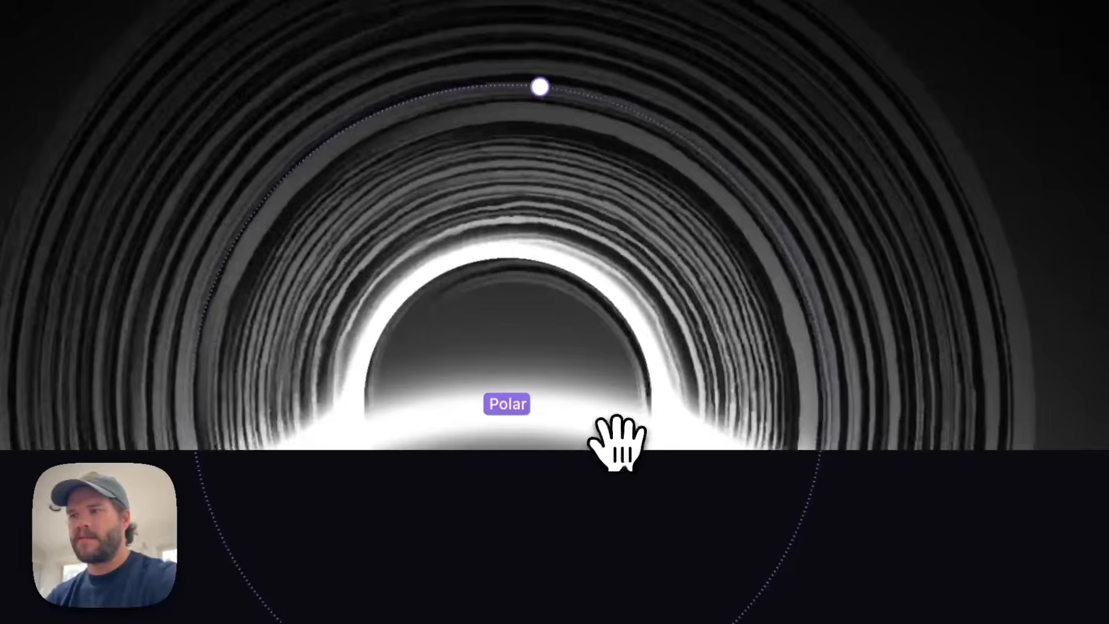
pyautogui.moveTo(617, 442); pyautogui.dragTo(603, 429)
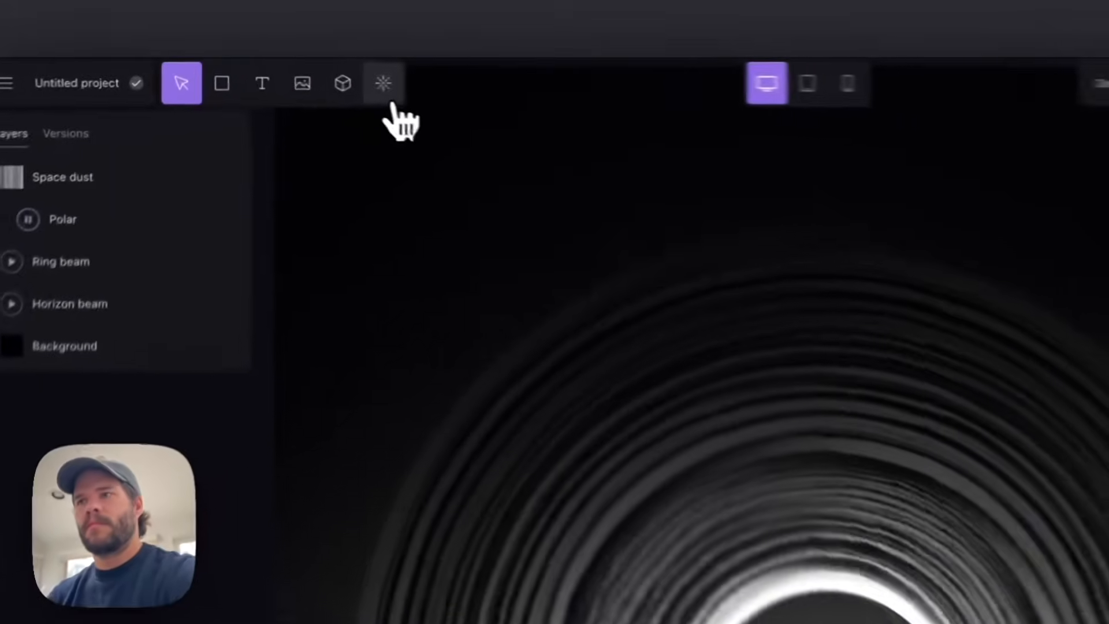
# Search the effects for "stre", add a Stretch effect above all layers, and position it at about X 50%, Y 92.5%.
pyautogui.click(309, 73)
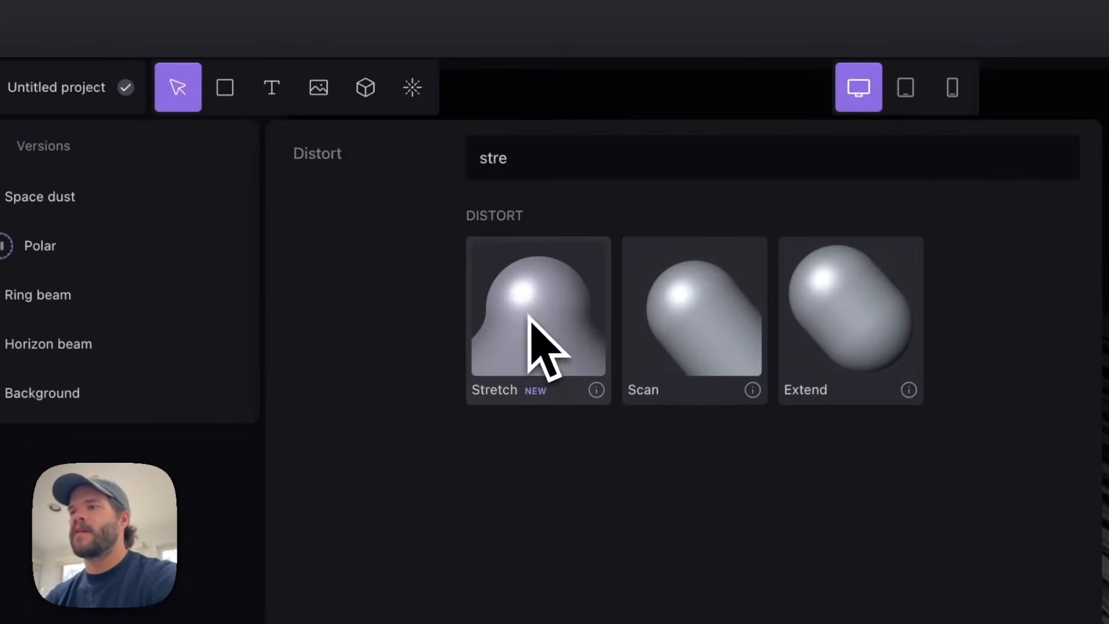
pyautogui.click(529, 317)
pyautogui.moveTo(658, 149); pyautogui.dragTo(565, 250)
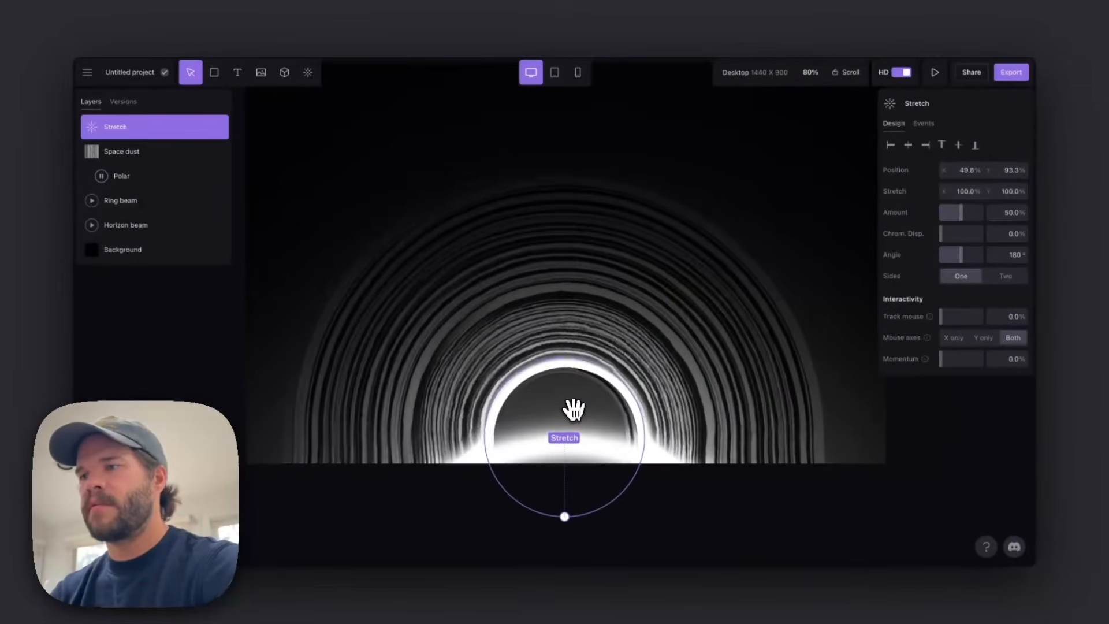
pyautogui.moveTo(573, 410); pyautogui.dragTo(574, 407)
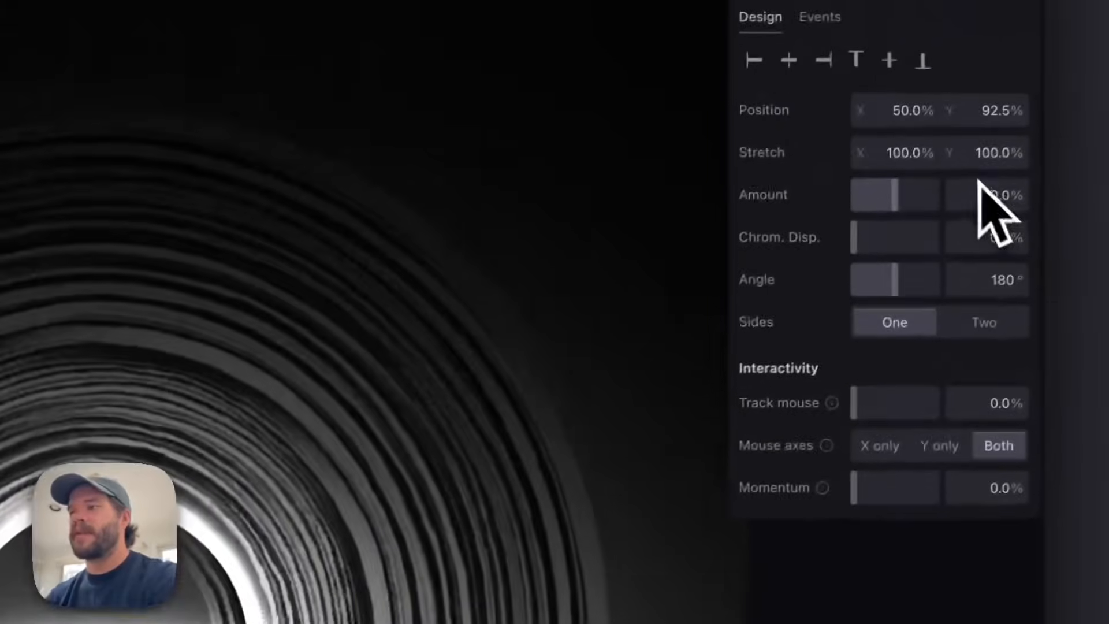
# Adjust the Stretch effect's amount, stretch direction and center position to reshape the rings around the black hole.
pyautogui.moveTo(342, 468); pyautogui.dragTo(553, 544)
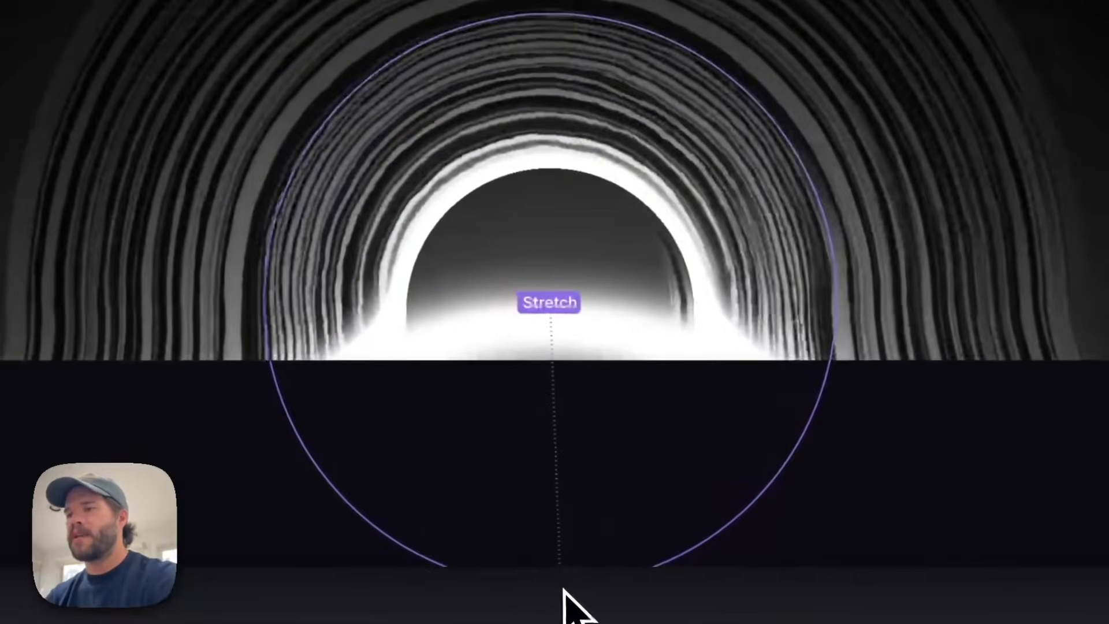
pyautogui.moveTo(552, 305); pyautogui.dragTo(368, 419)
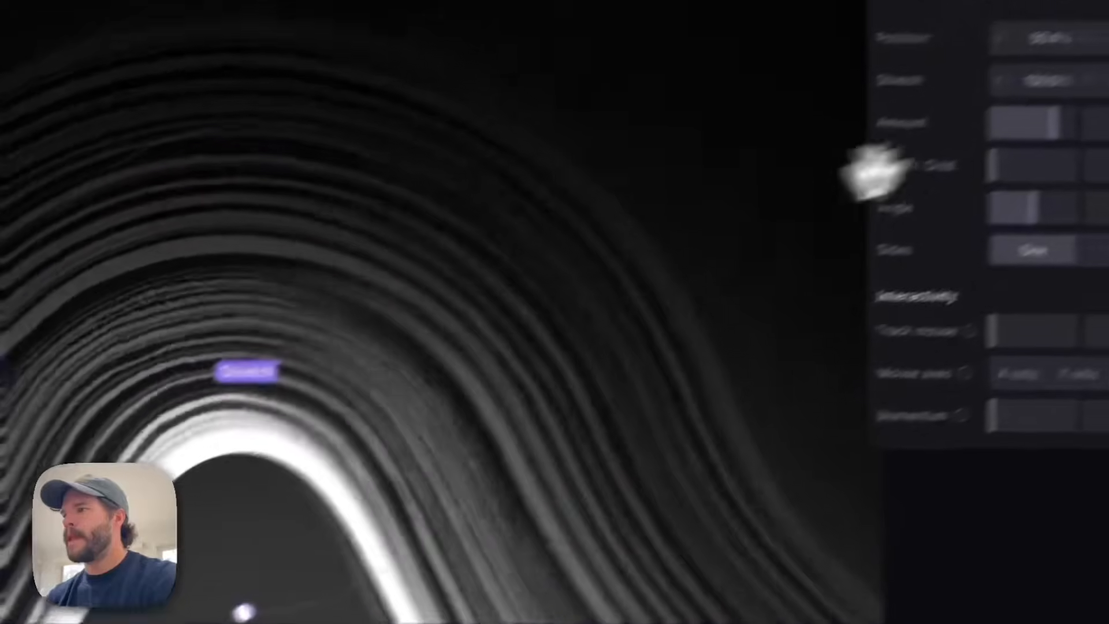
pyautogui.click(886, 144)
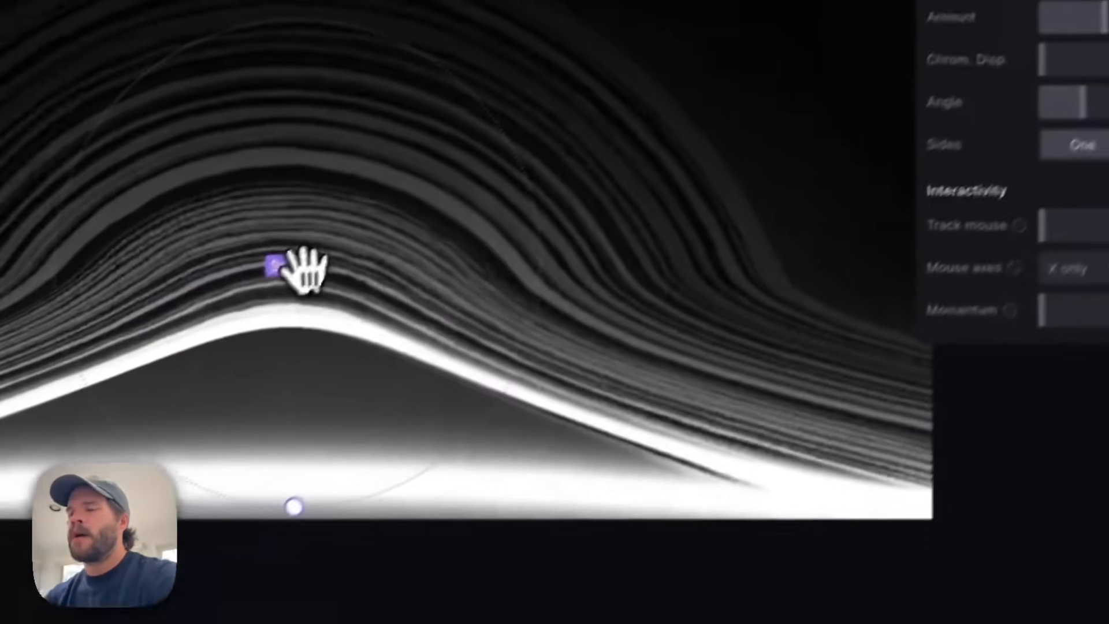
pyautogui.moveTo(107, 443); pyautogui.dragTo(108, 616)
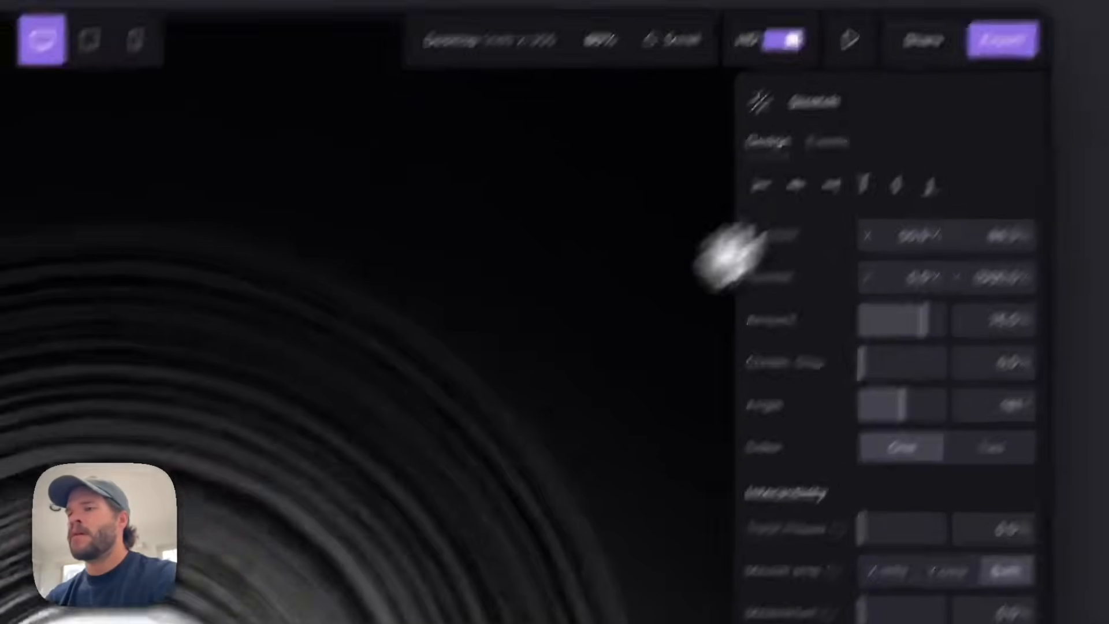
pyautogui.moveTo(461, 433); pyautogui.dragTo(468, 407)
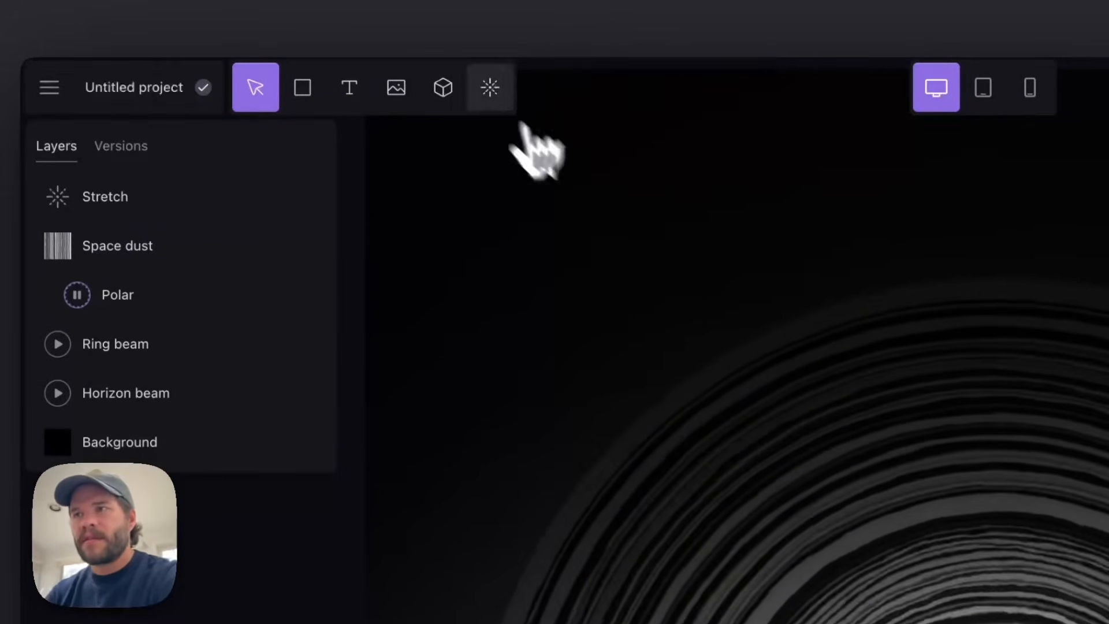
# Add a Beam effect above all layers, change its type to Nova, and set its thickness to 100%.
pyautogui.click(488, 88)
pyautogui.scroll(-15, 716, 416)
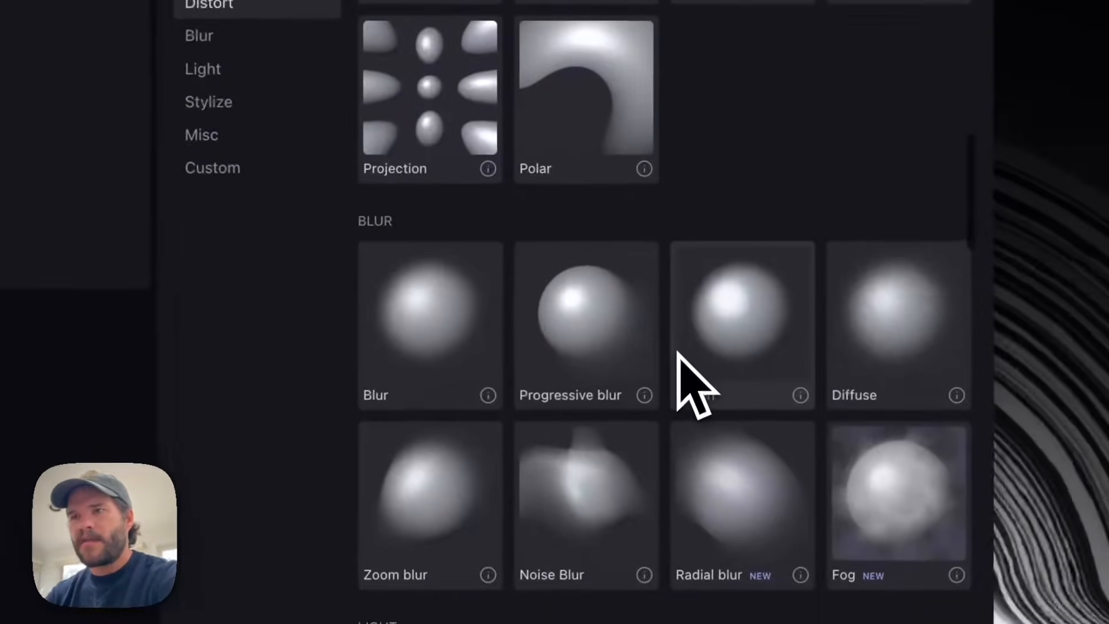
pyautogui.scroll(6, 674, 347)
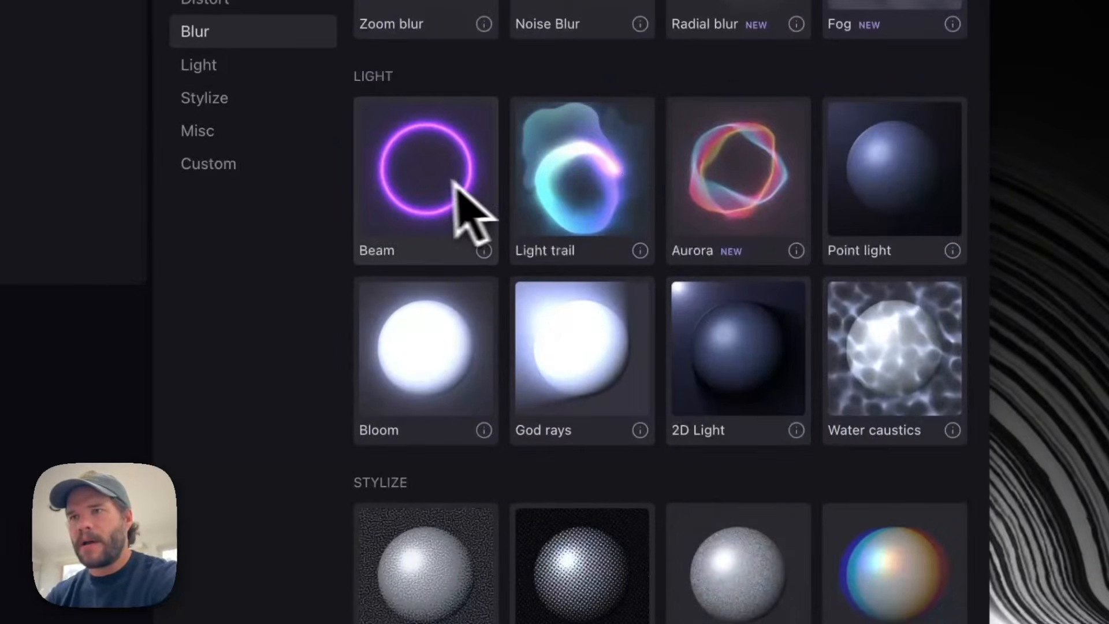
pyautogui.click(420, 181)
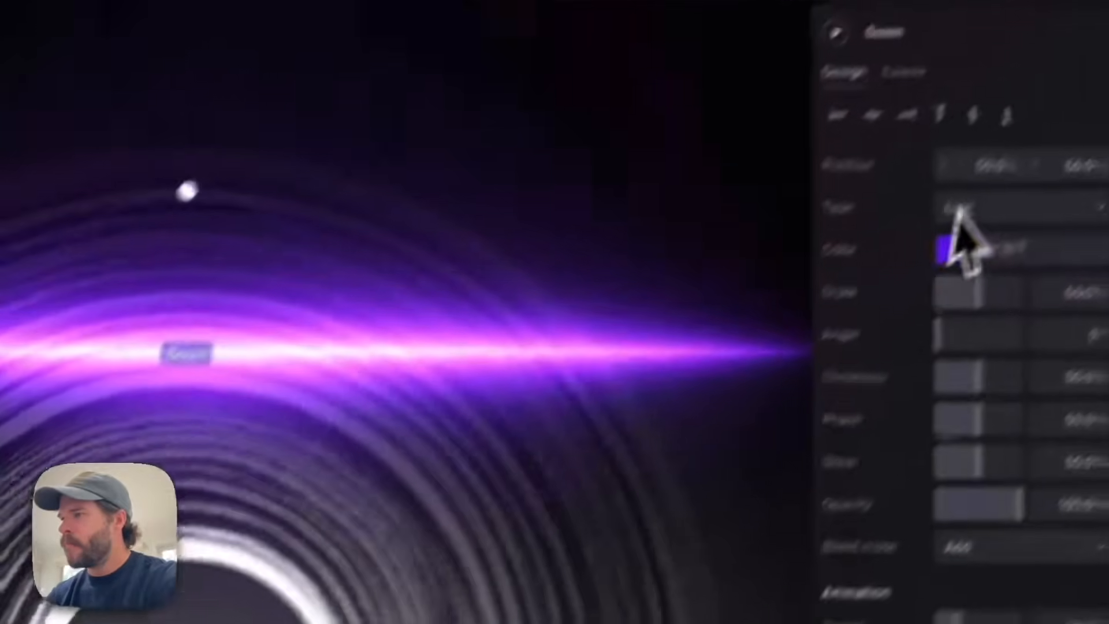
pyautogui.click(959, 236)
pyautogui.click(894, 369)
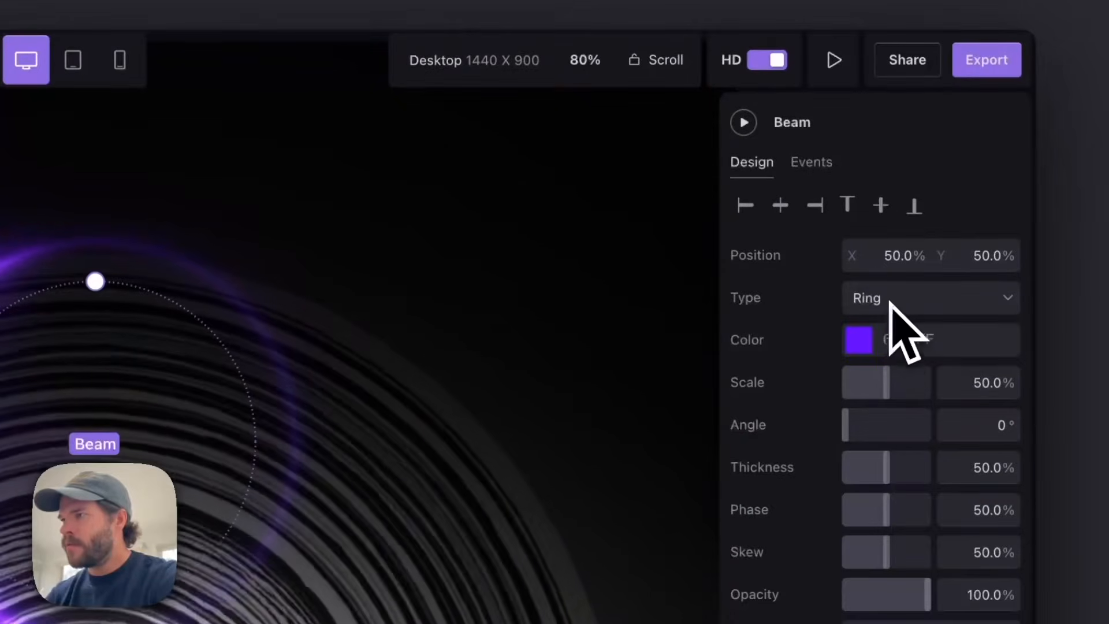
pyautogui.click(892, 303)
pyautogui.click(890, 416)
pyautogui.moveTo(903, 465); pyautogui.dragTo(950, 485)
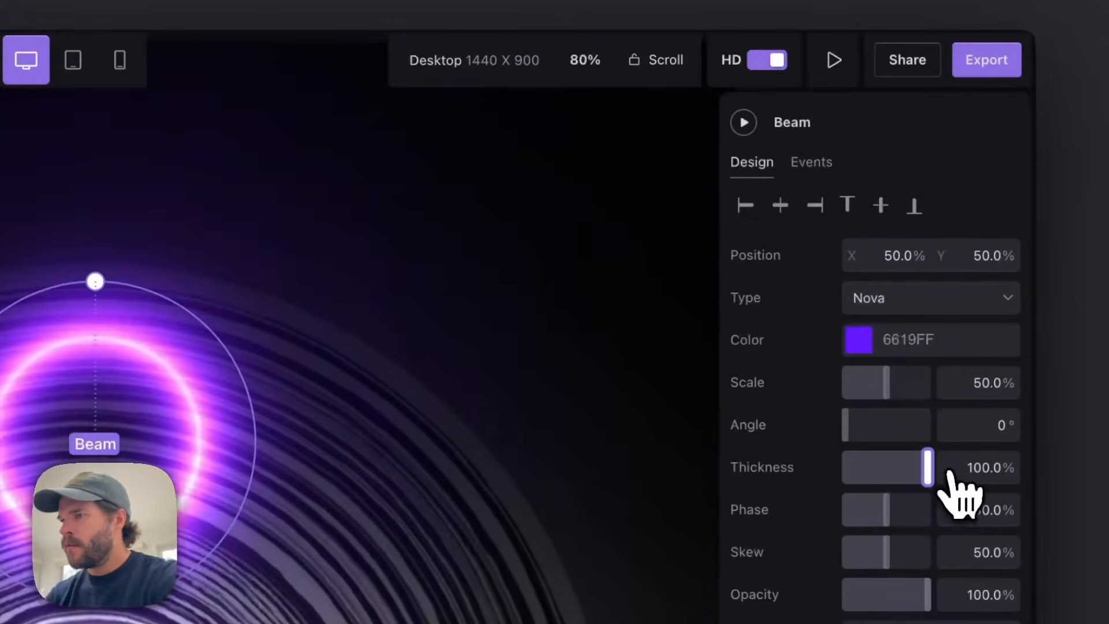
# Change the new Nova beam's color to the dark gray 464646.
pyautogui.click(857, 341)
pyautogui.click(550, 170)
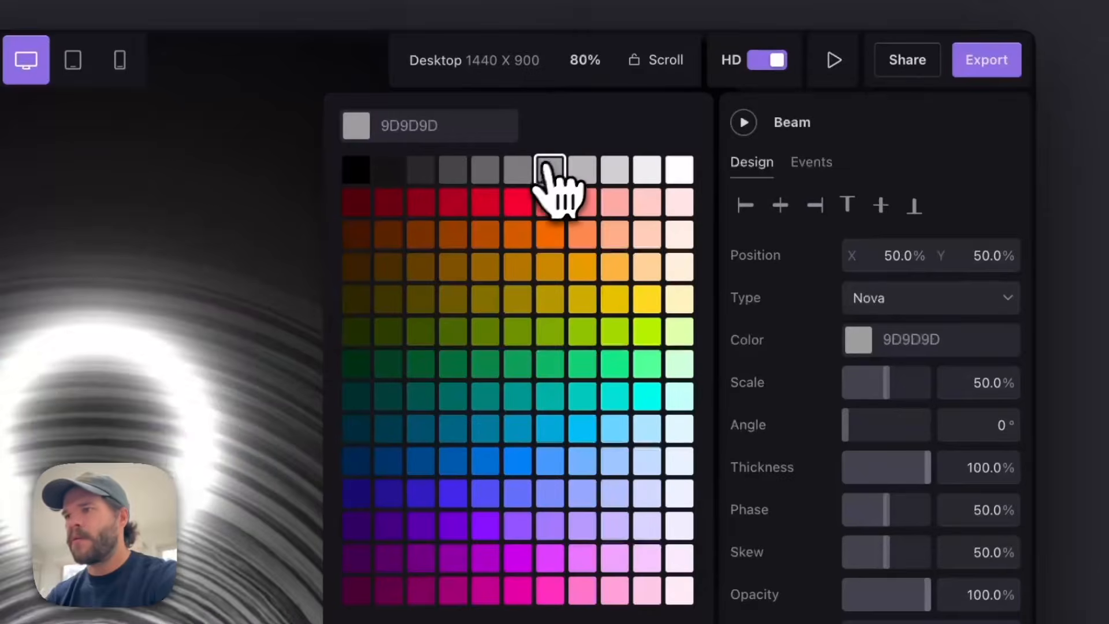
pyautogui.click(485, 176)
pyautogui.click(452, 175)
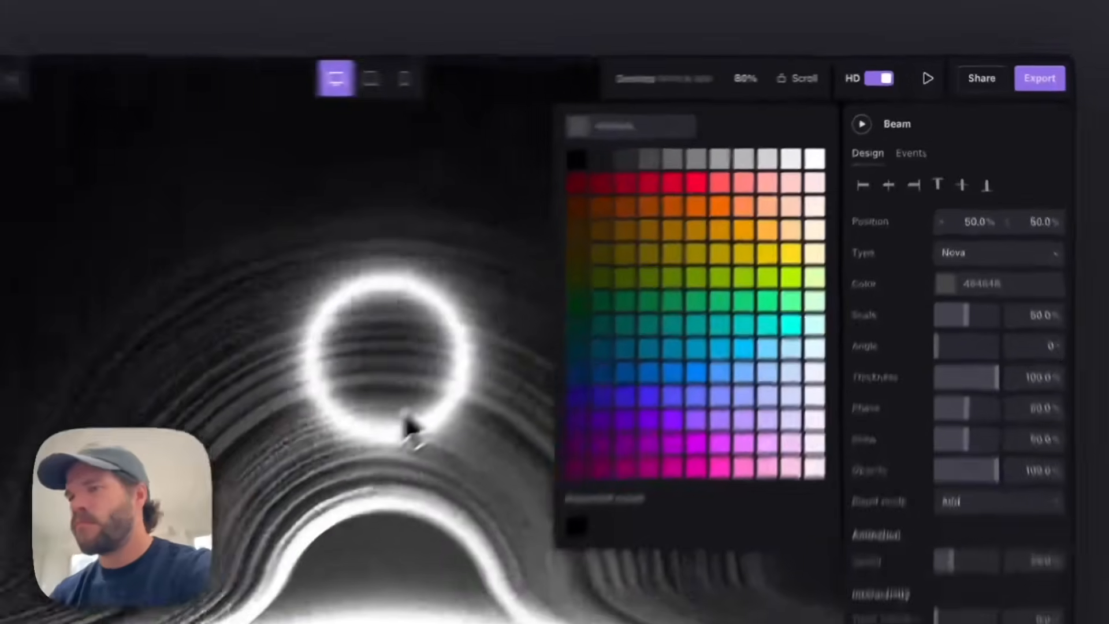
pyautogui.click(105, 462)
# Place the Nova beam around the black hole at X 49.8%, Y 94%, with scale 54% and thickness about 77%.
pyautogui.moveTo(549, 265); pyautogui.dragTo(548, 451)
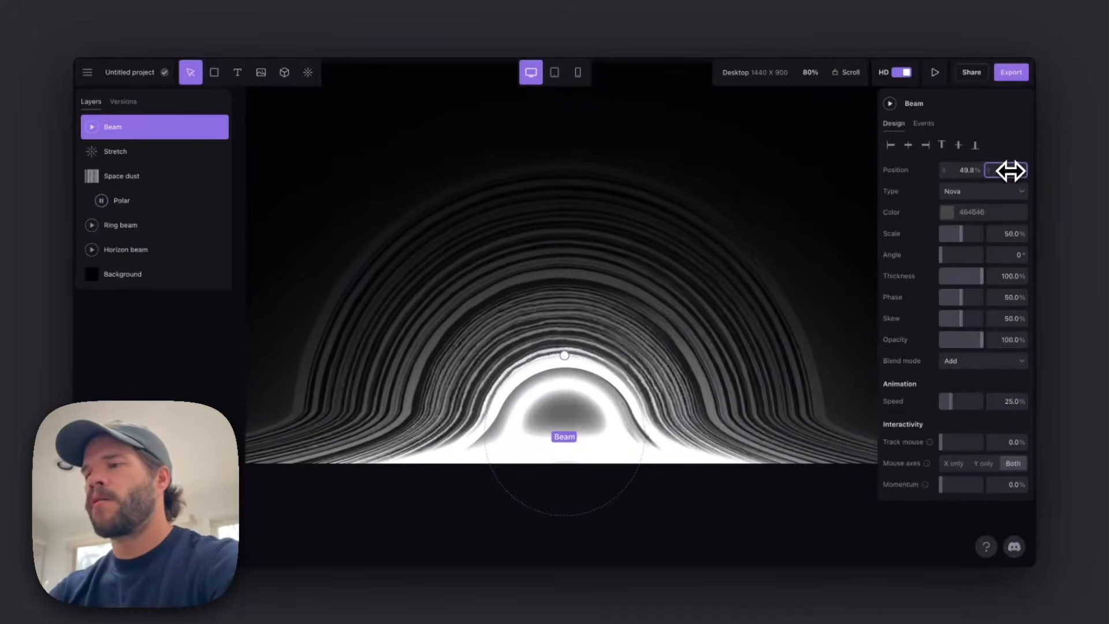
pyautogui.moveTo(1009, 171); pyautogui.dragTo(1017, 188)
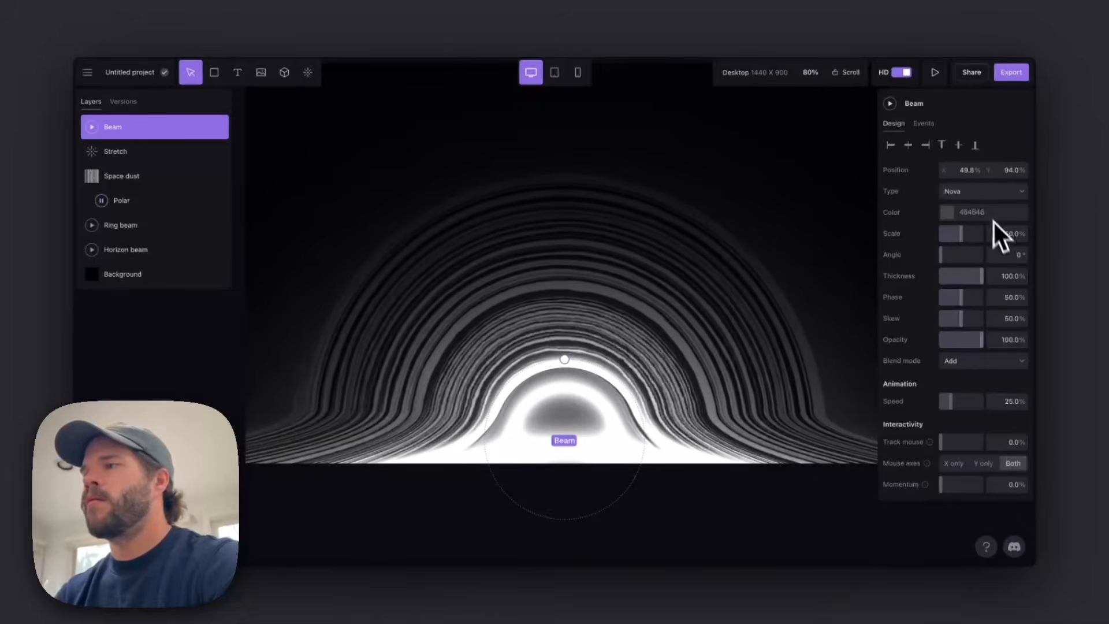
pyautogui.moveTo(1008, 235); pyautogui.dragTo(1009, 238)
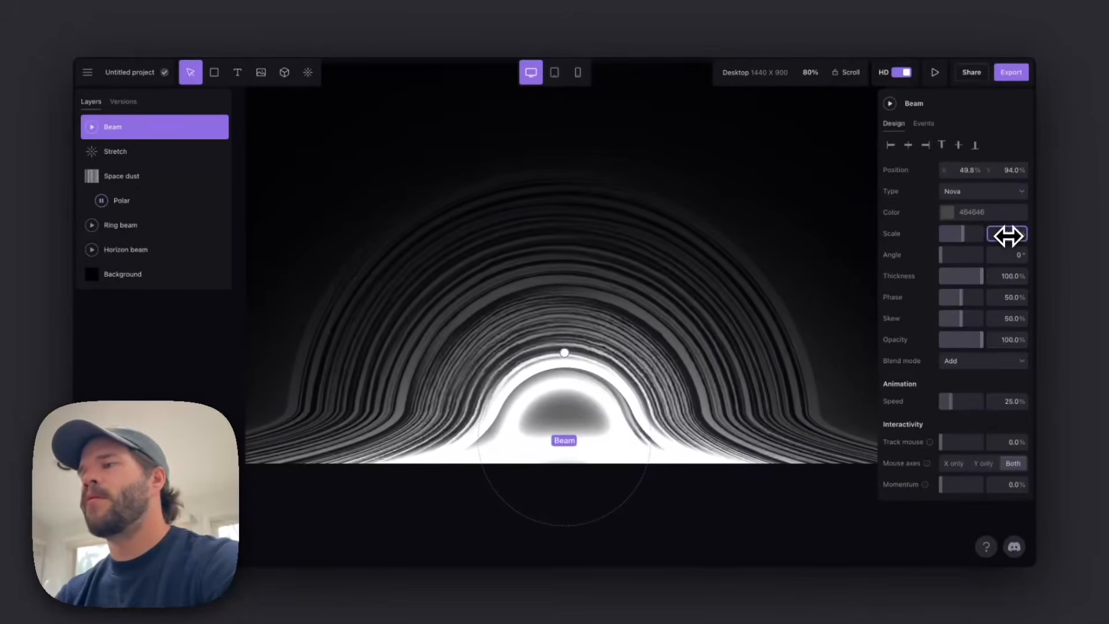
pyautogui.moveTo(981, 272); pyautogui.dragTo(973, 272)
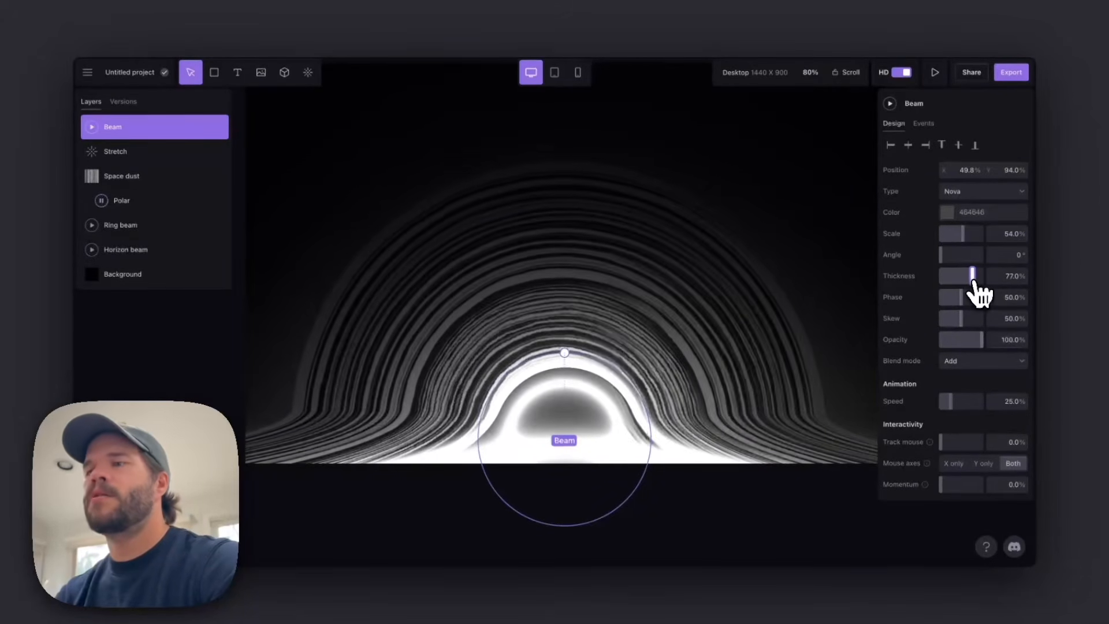
# Set the horizon beam's scale to 146% and reduce its thickness.
pyautogui.click(134, 250)
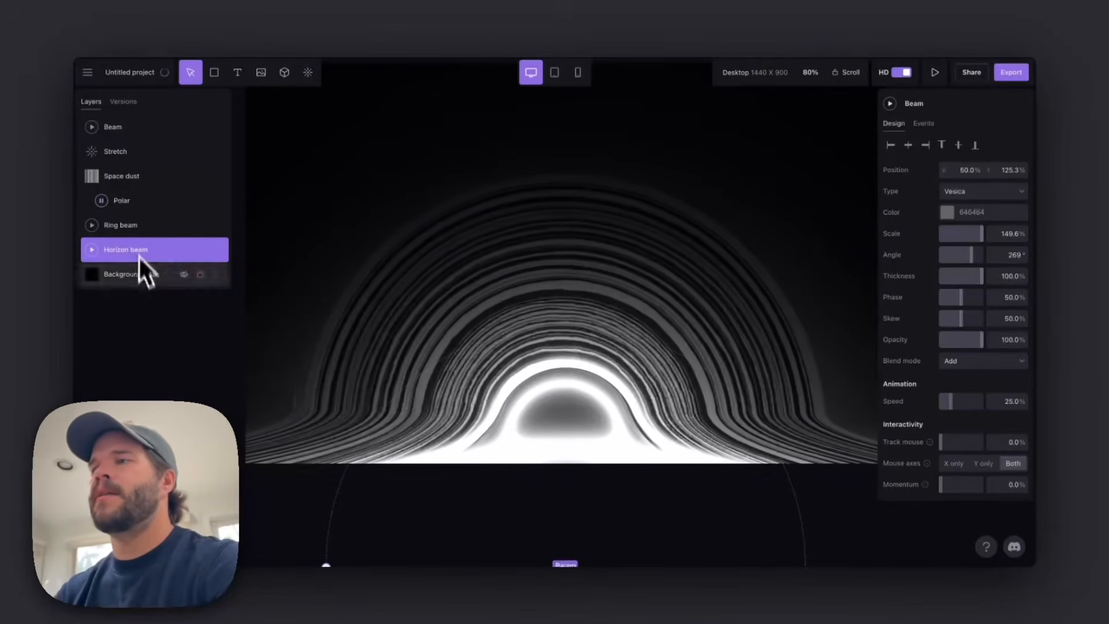
pyautogui.click(131, 341)
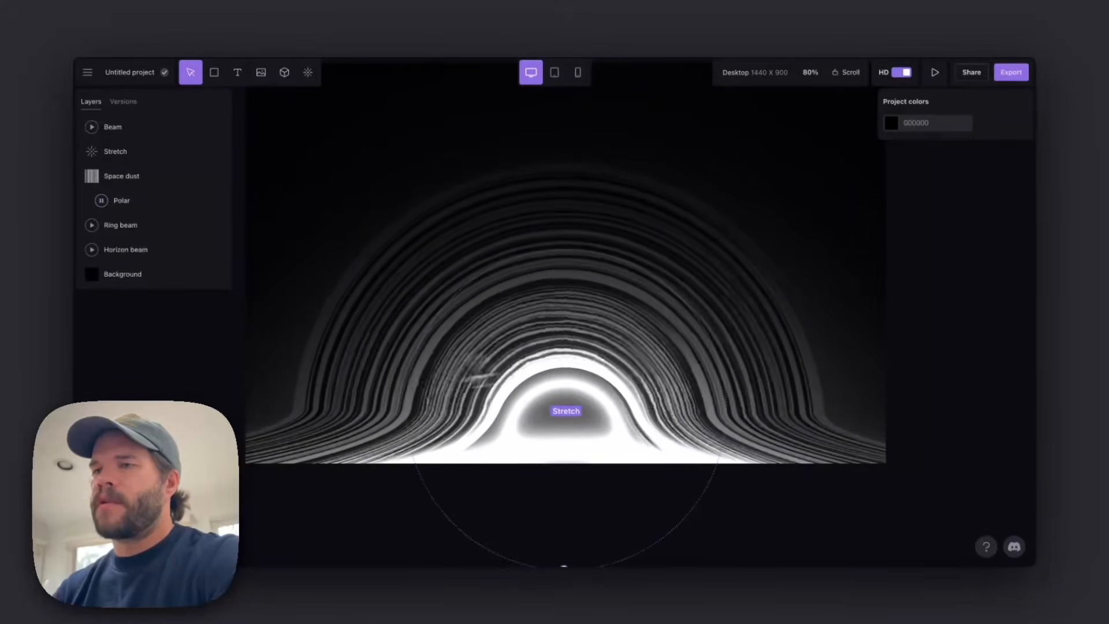
pyautogui.click(130, 252)
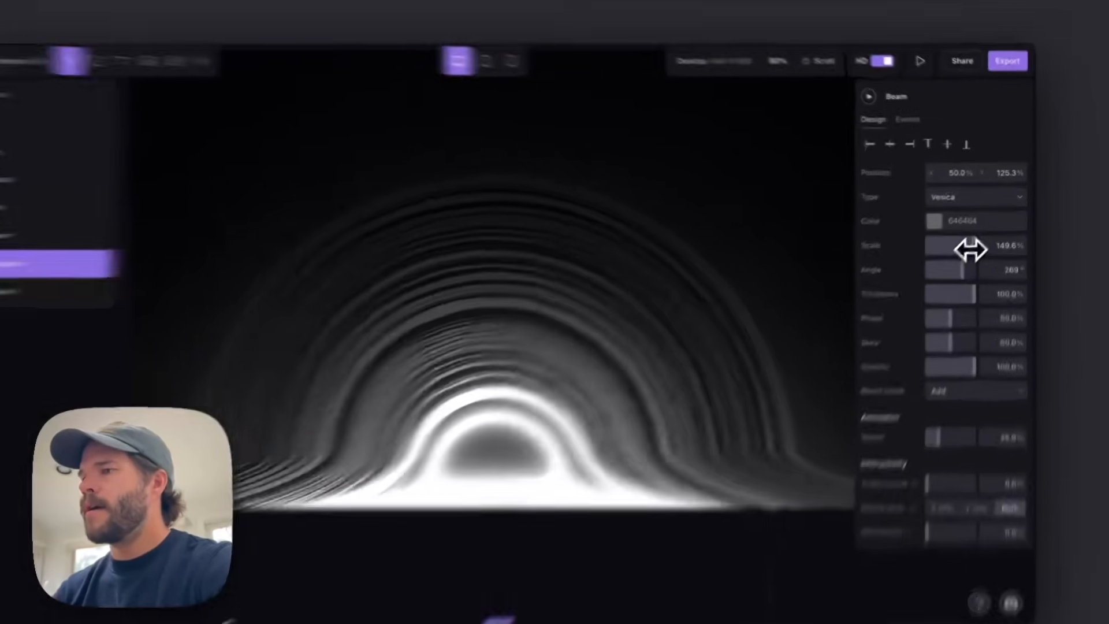
pyautogui.moveTo(981, 234); pyautogui.dragTo(991, 237)
pyautogui.moveTo(968, 315); pyautogui.dragTo(943, 323)
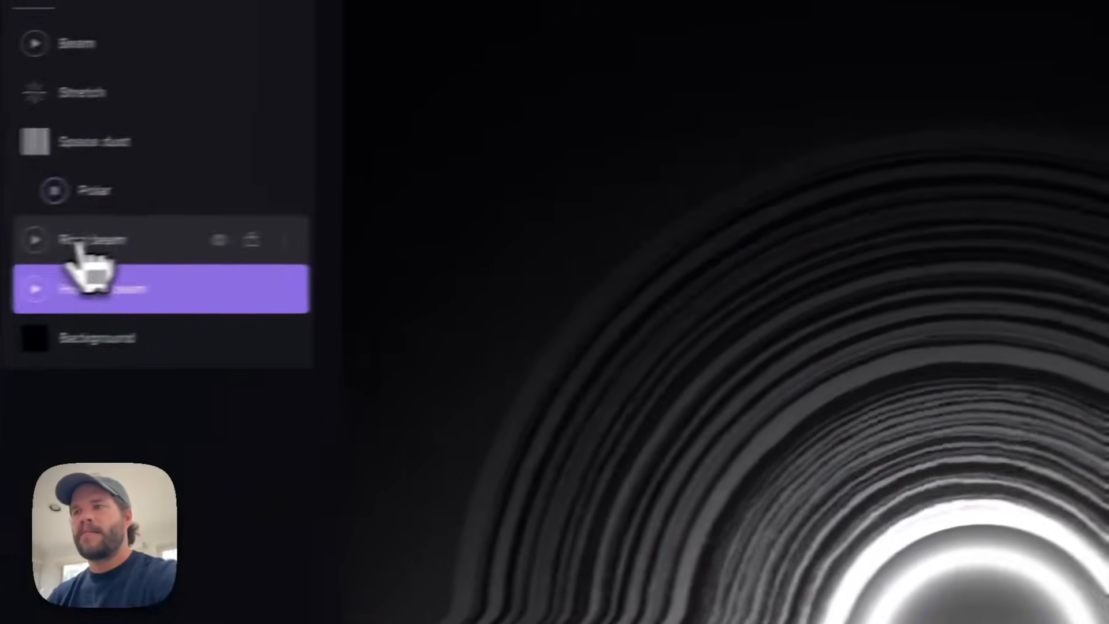
# Adjust the tint mix of the ring beam's 2D SDF shape, and resize the space dust image's width.
pyautogui.click(81, 242)
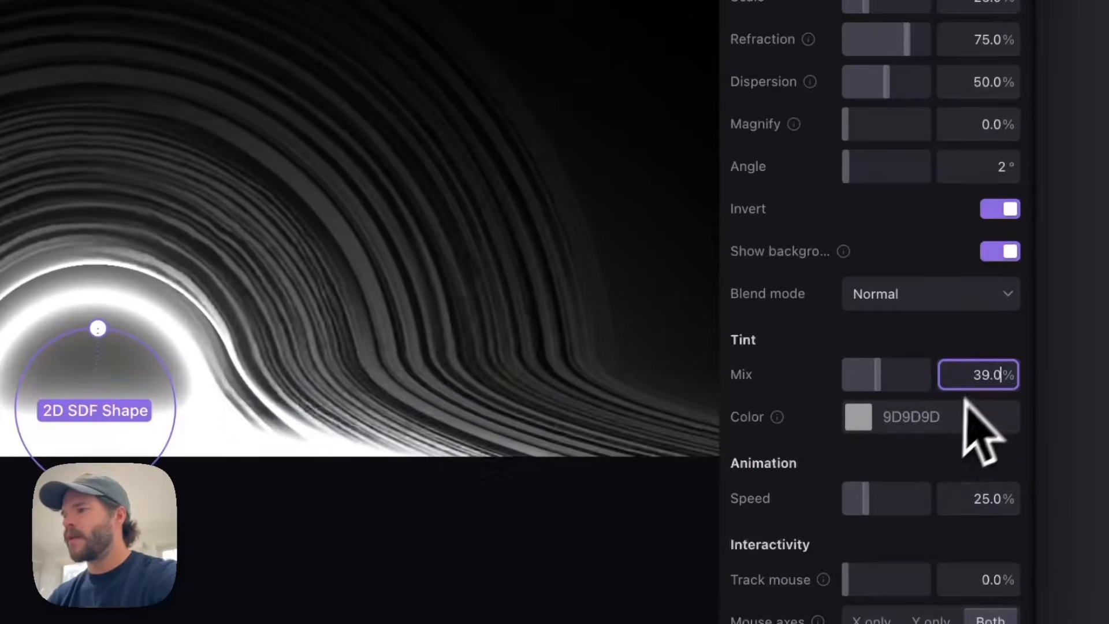
pyautogui.moveTo(980, 374); pyautogui.dragTo(1041, 381)
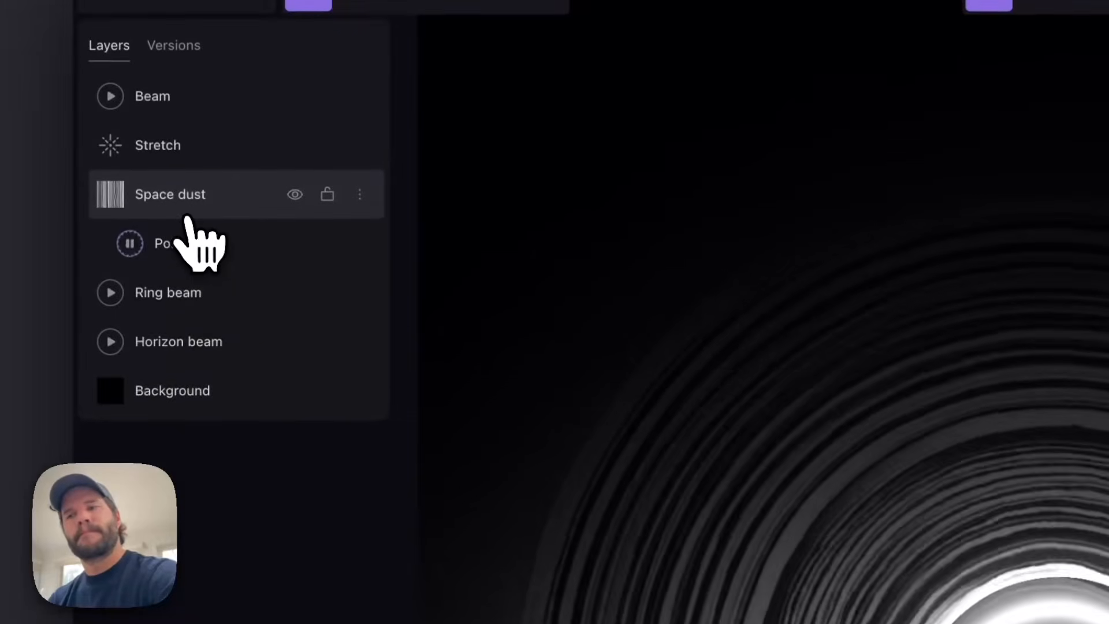
pyautogui.click(182, 196)
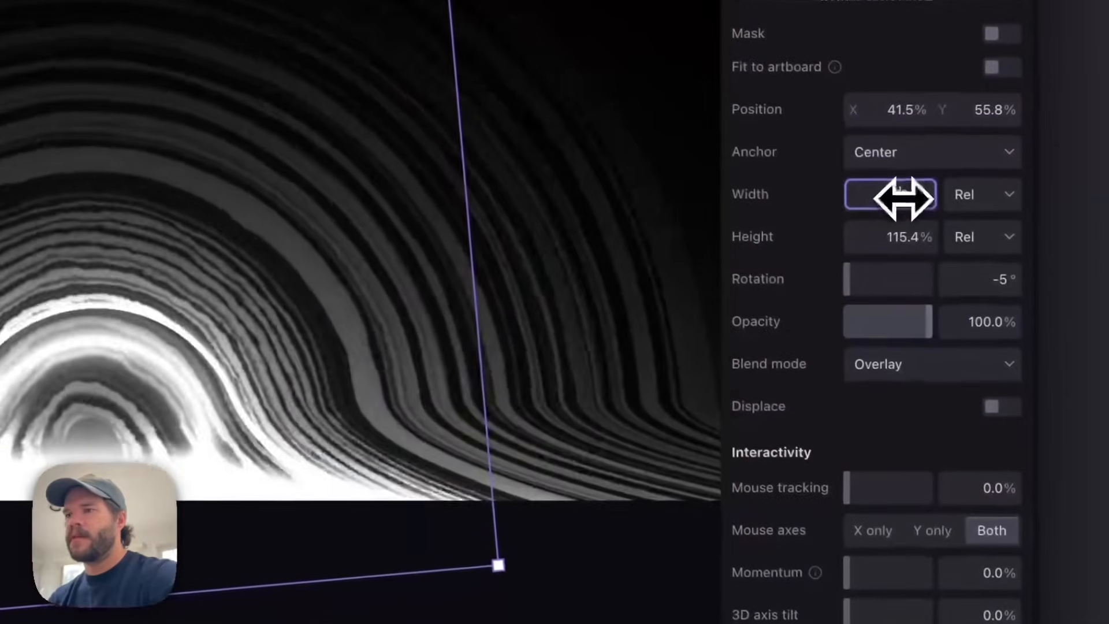
pyautogui.moveTo(902, 199); pyautogui.dragTo(879, 248)
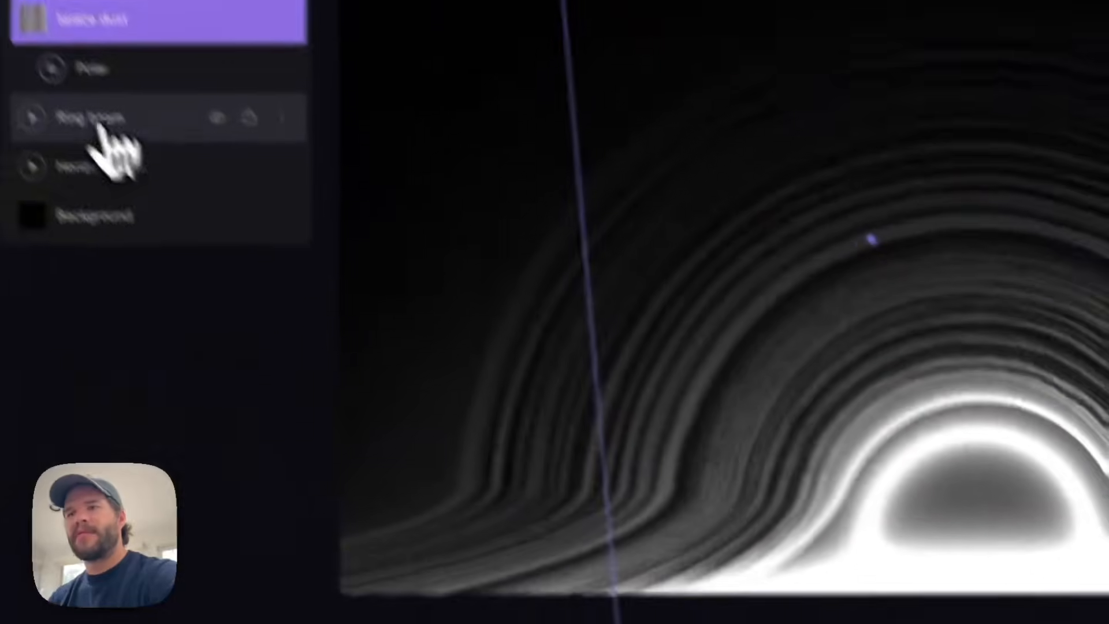
# Fine-tune the thickness of the horizon beam.
pyautogui.click(103, 127)
pyautogui.click(168, 315)
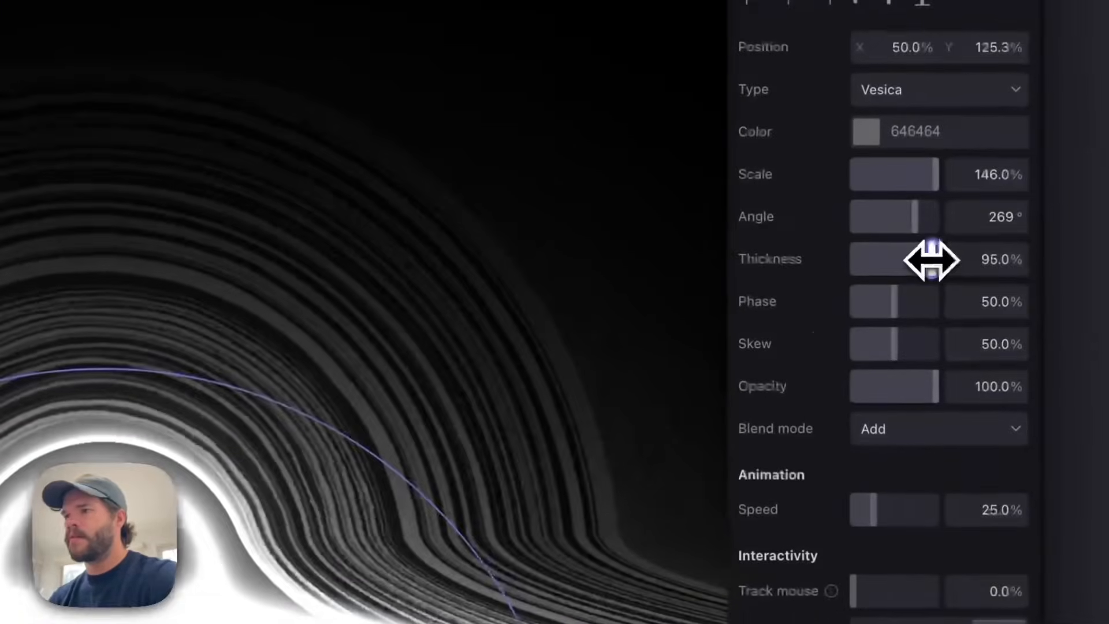
pyautogui.moveTo(931, 259); pyautogui.dragTo(894, 273)
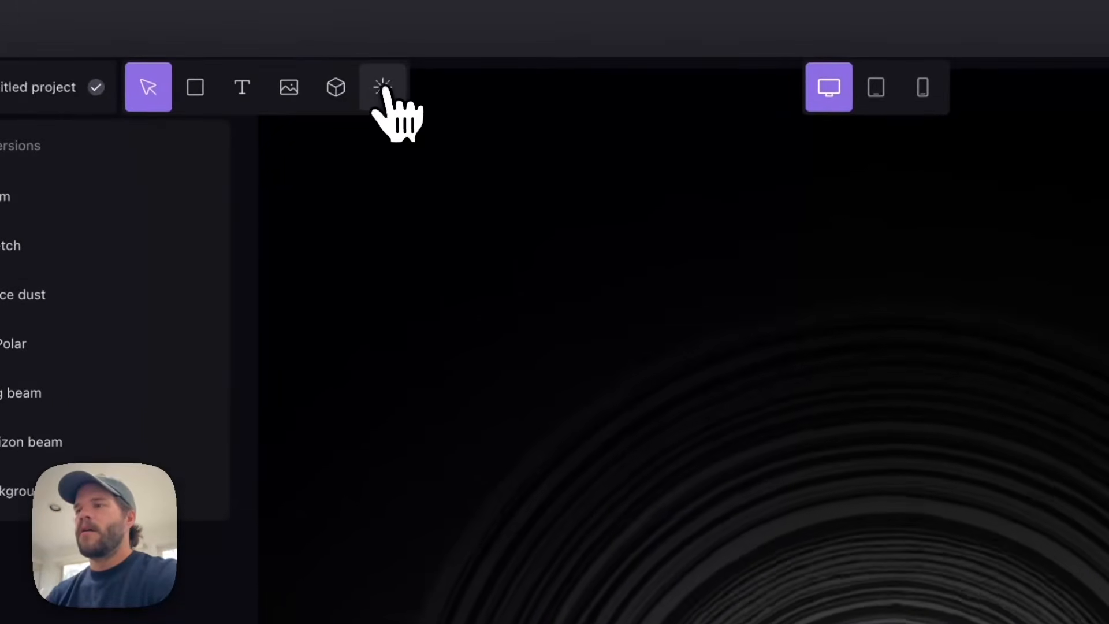
# Add a Gradient Map effect over the whole composition and set its wrap mode to Repeat.
pyautogui.click(383, 88)
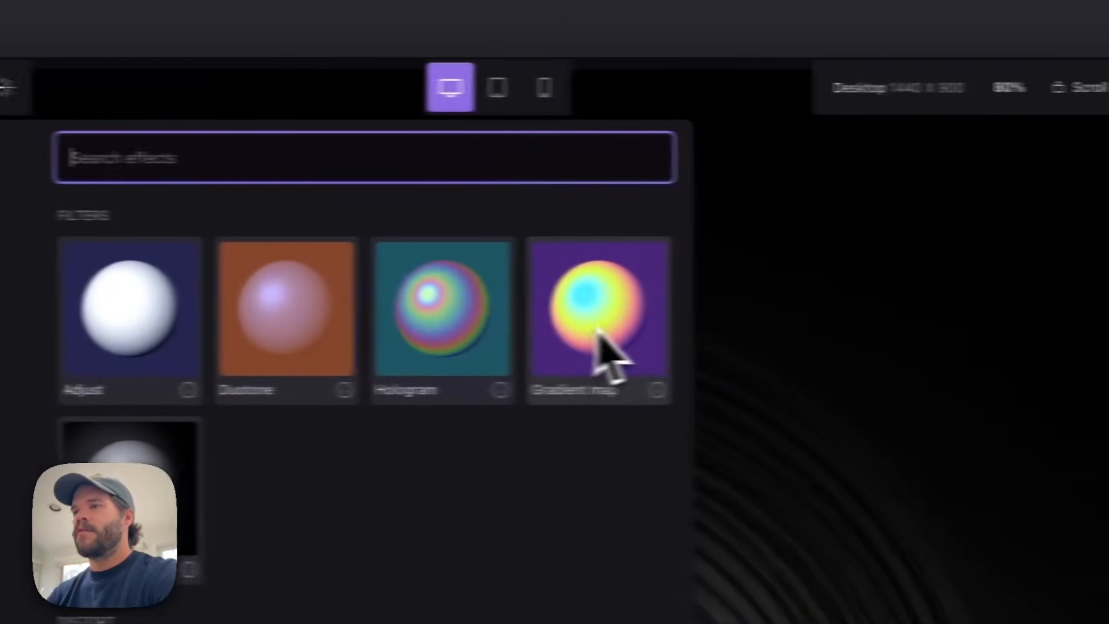
pyautogui.click(982, 355)
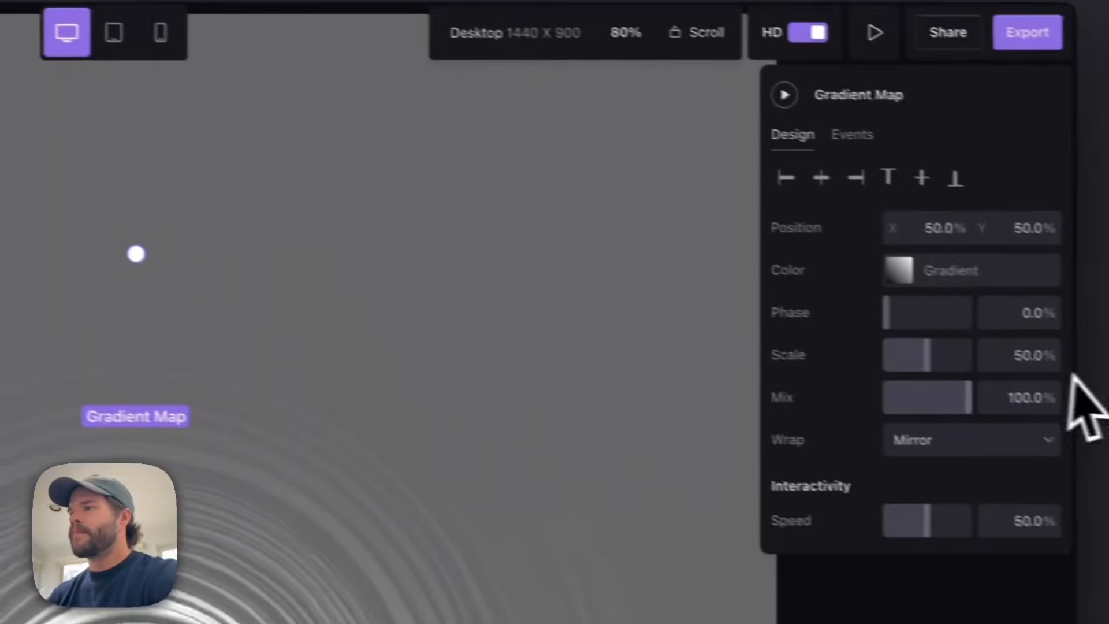
pyautogui.click(982, 439)
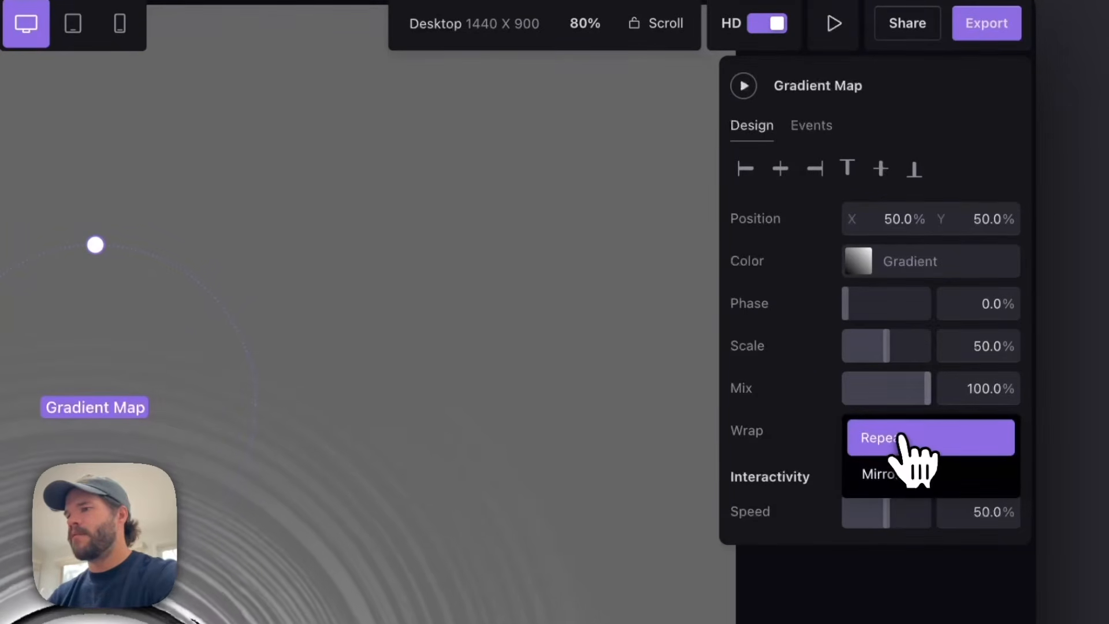
pyautogui.click(904, 442)
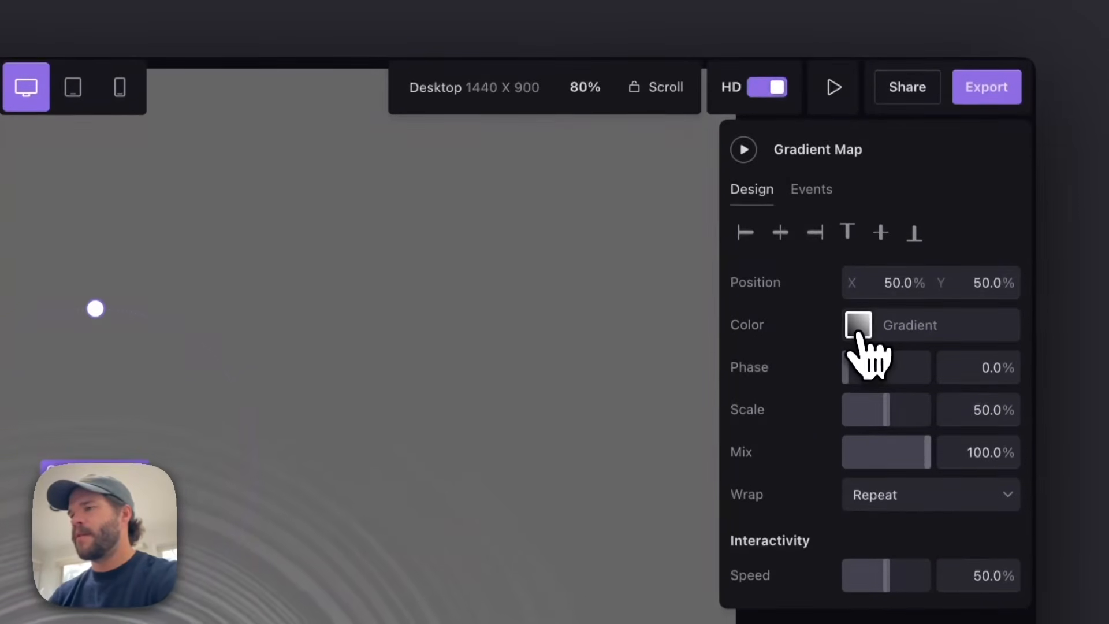
# Add a color stop near the white end of the map's gradient and make it pink F0A2FF.
pyautogui.click(858, 300)
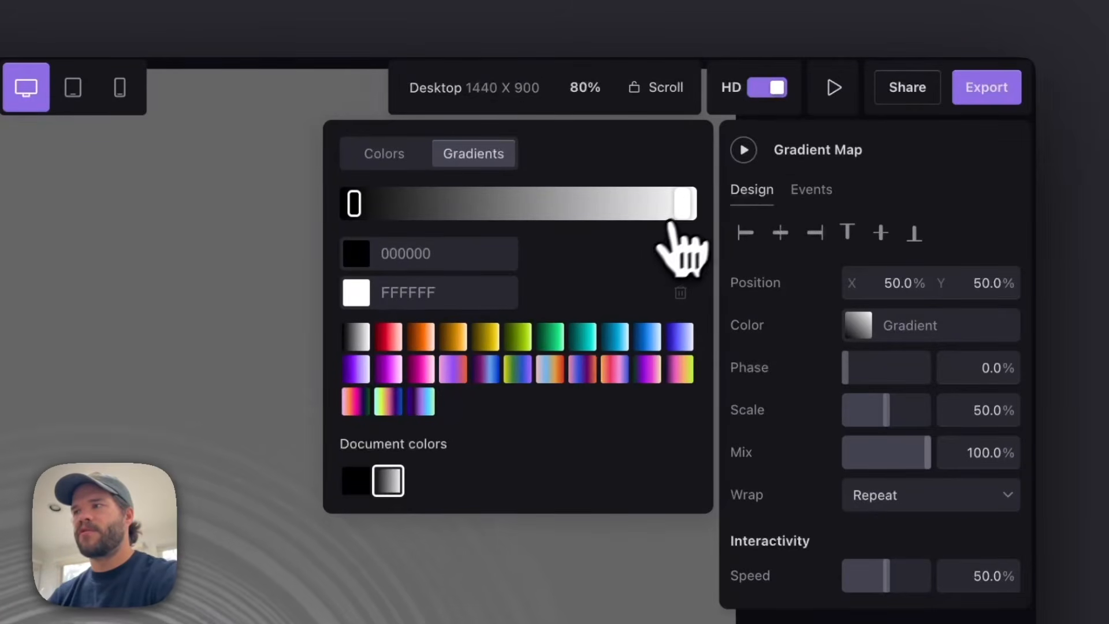
pyautogui.click(661, 213)
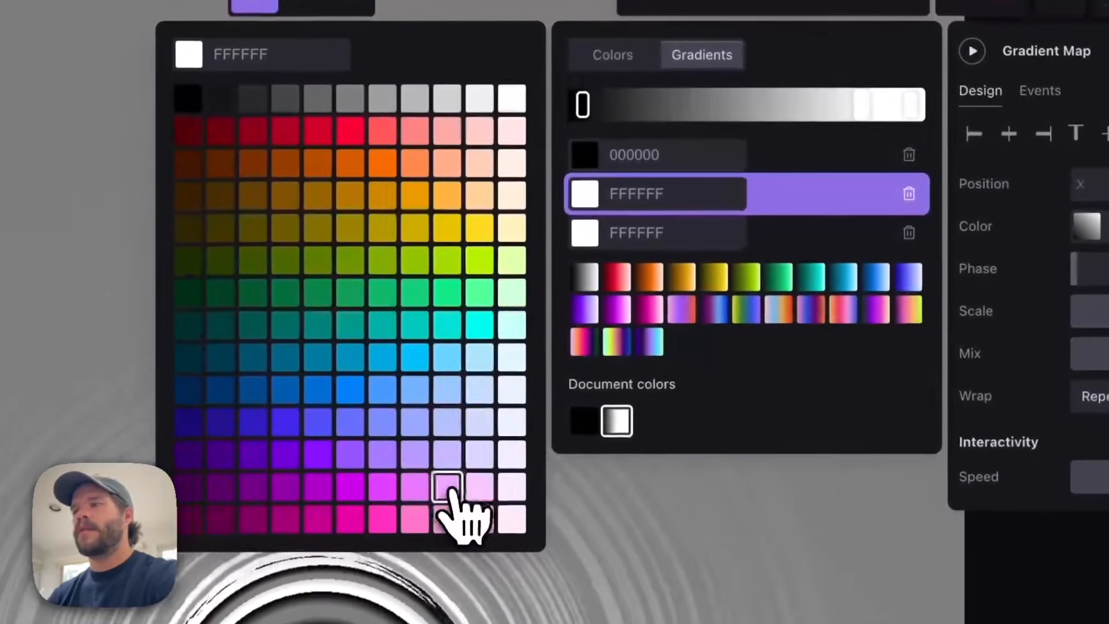
pyautogui.click(429, 495)
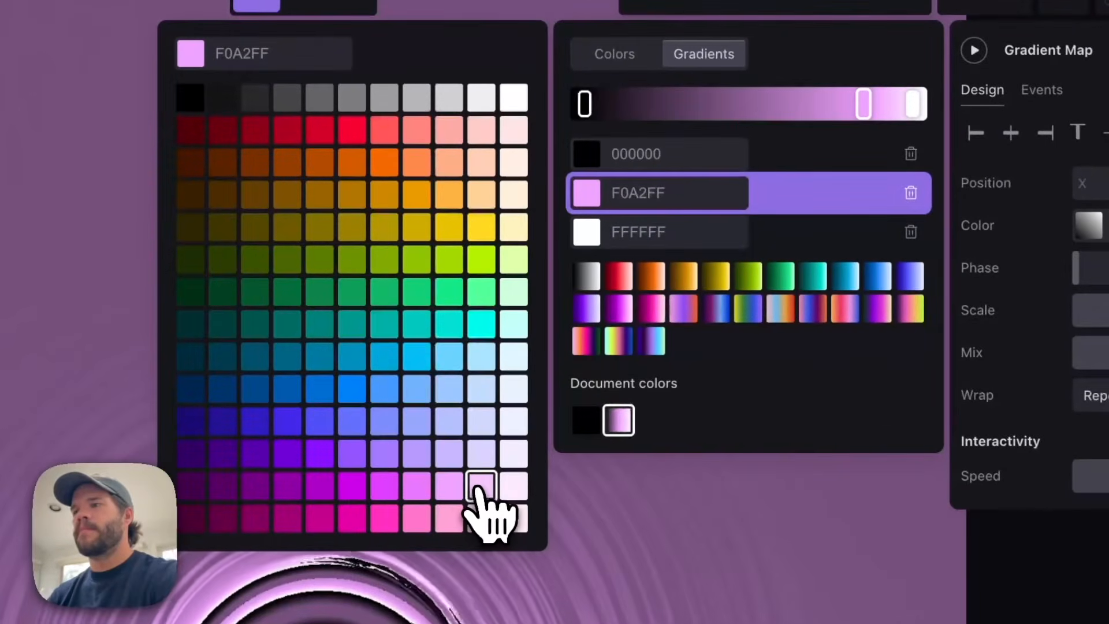
pyautogui.click(462, 494)
pyautogui.click(450, 487)
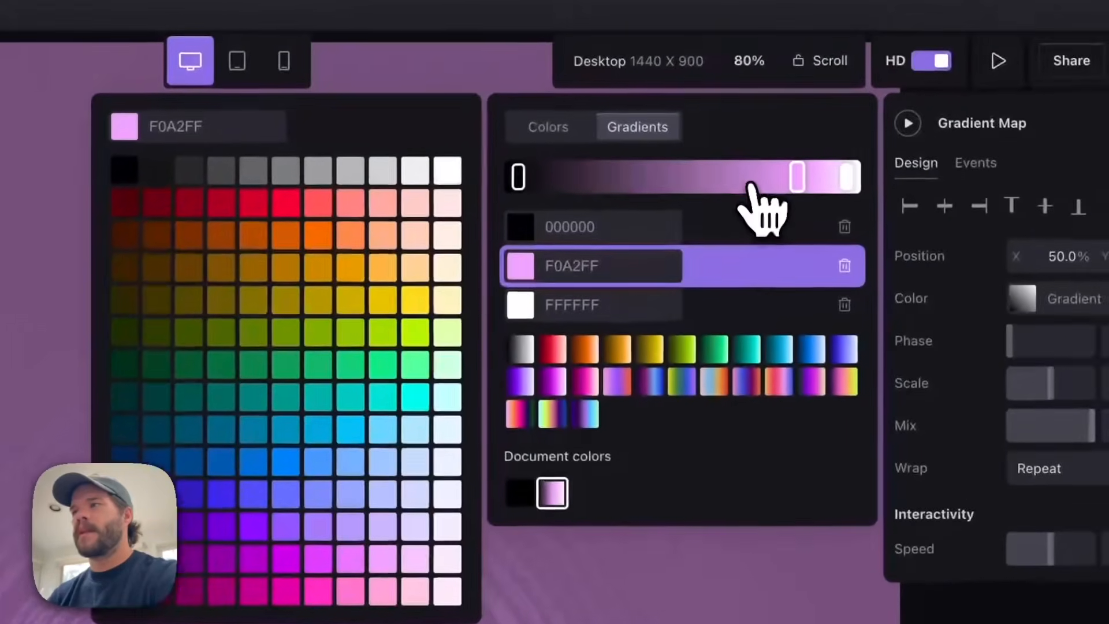
# Add another gradient stop on the darker side of the pink one and color it purple 7001D7.
pyautogui.click(750, 186)
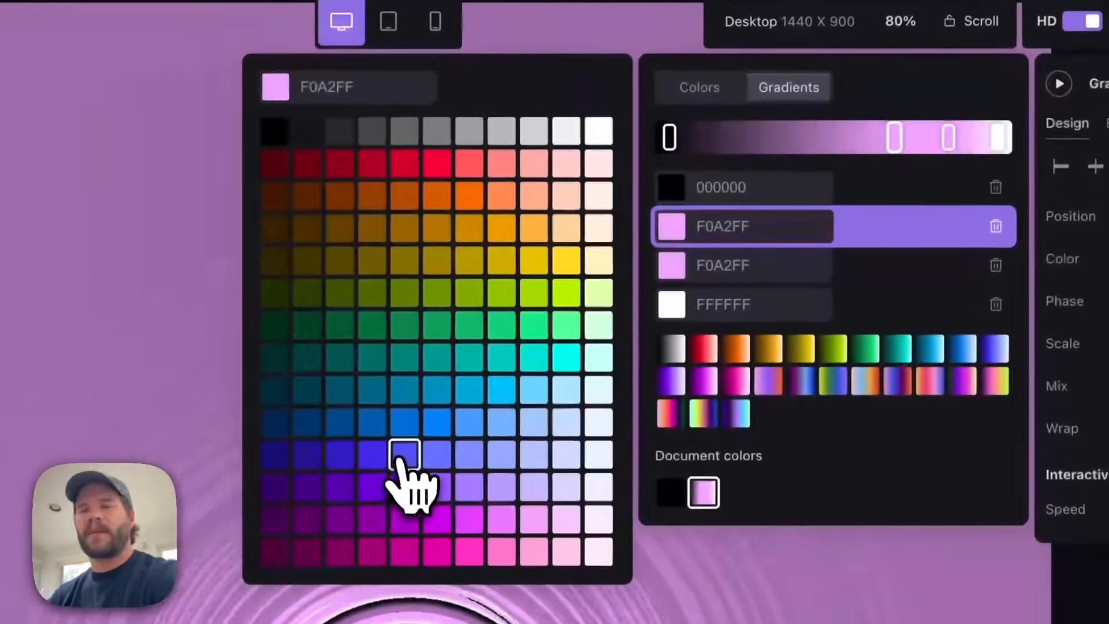
pyautogui.click(403, 456)
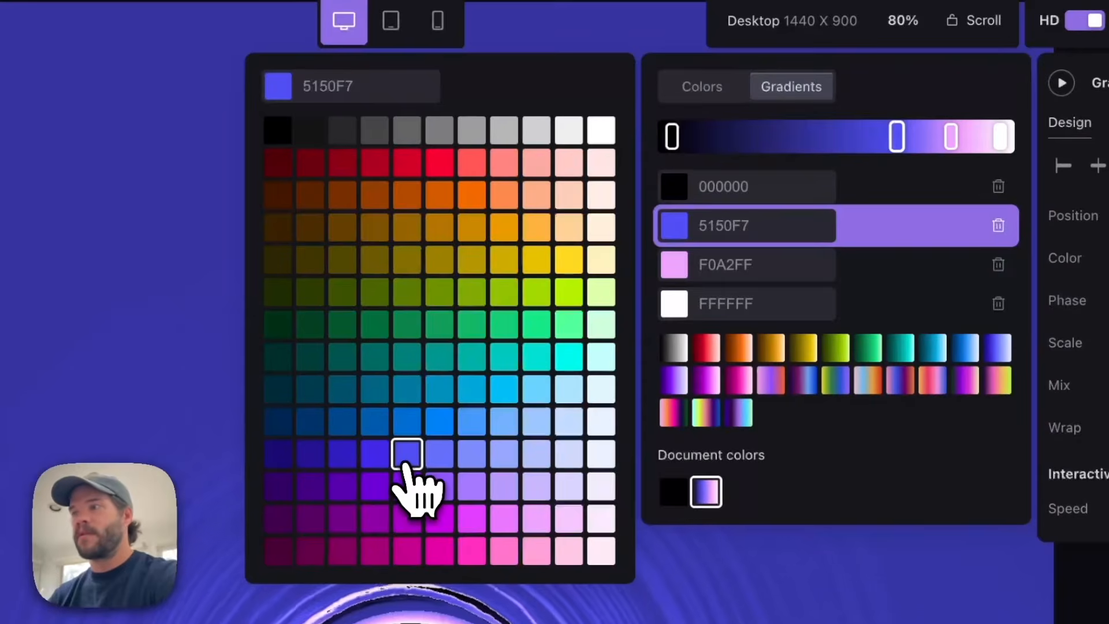
pyautogui.click(375, 454)
pyautogui.click(374, 486)
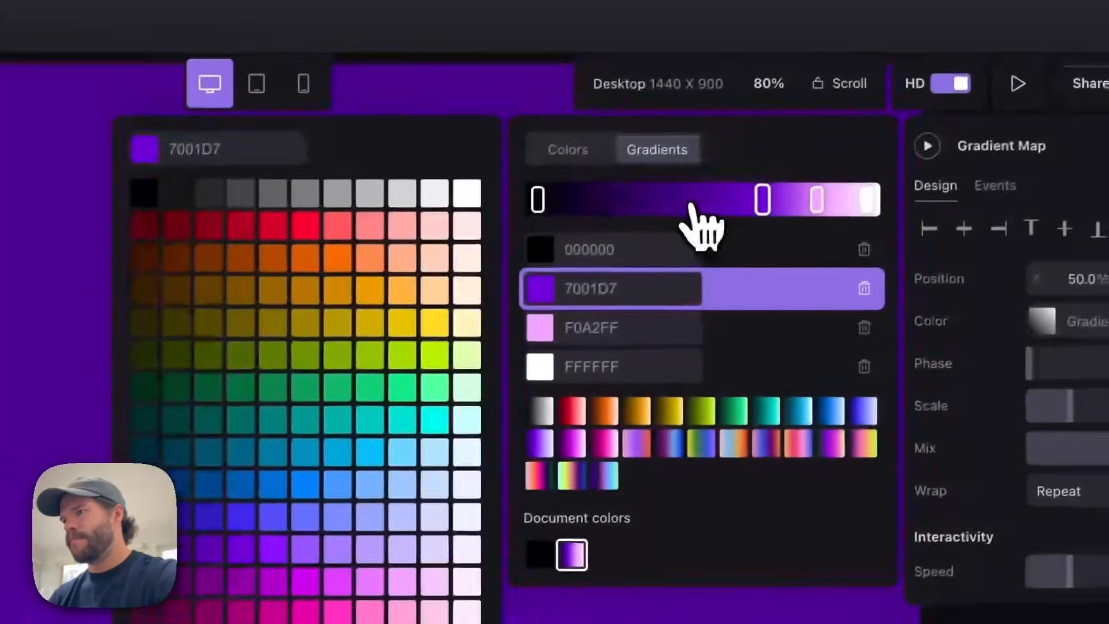
# Add a gradient stop between black and purple and color it dark blue 1B0C70.
pyautogui.click(823, 136)
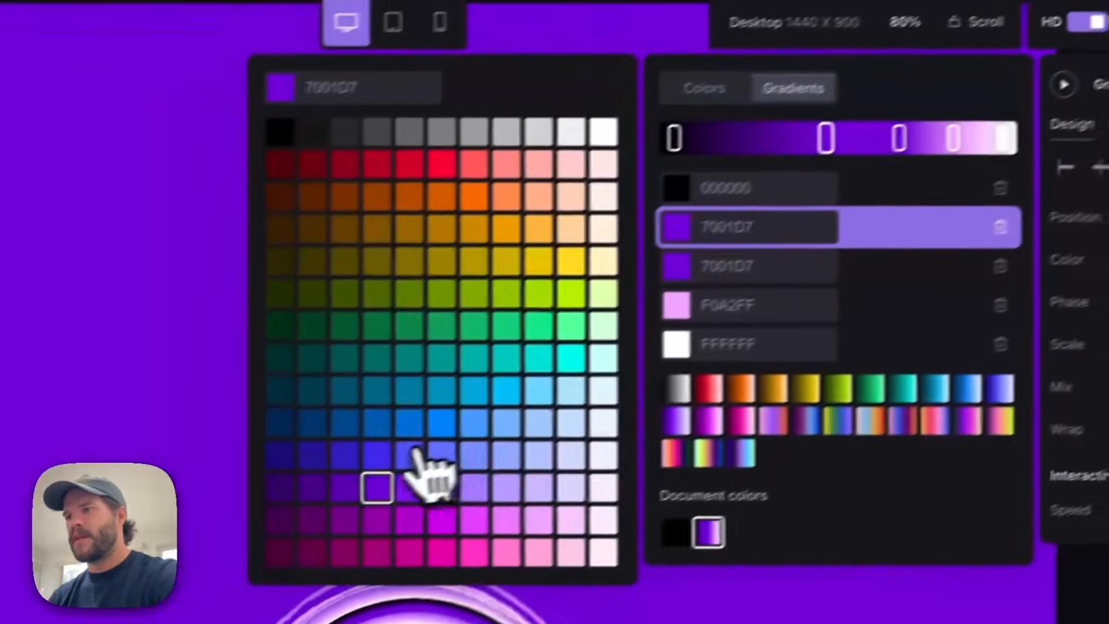
pyautogui.click(341, 459)
pyautogui.click(309, 462)
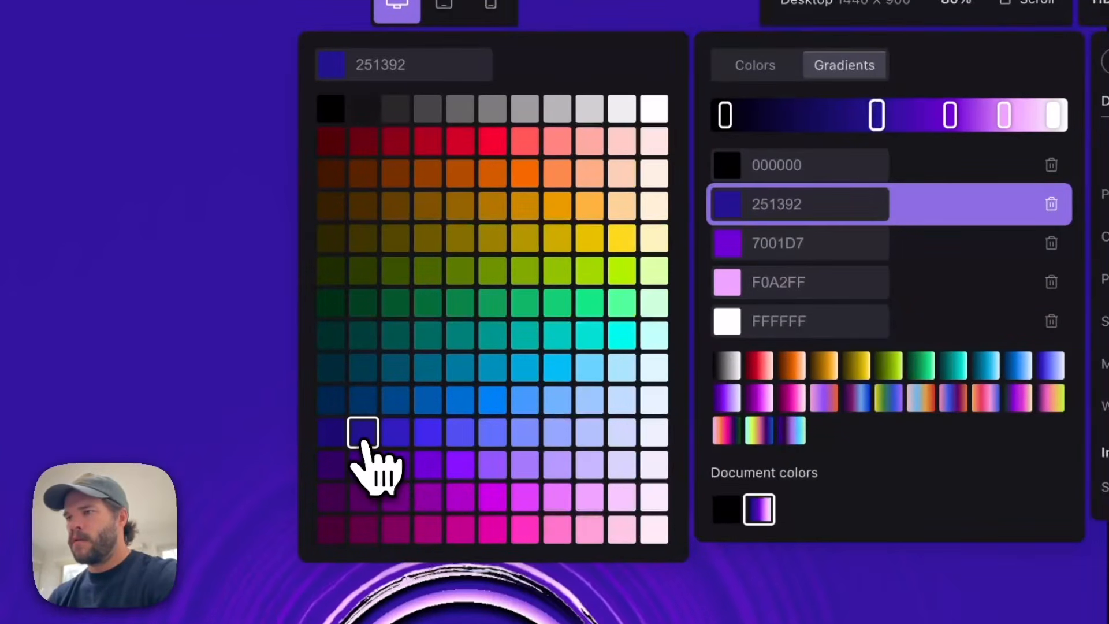
pyautogui.click(331, 433)
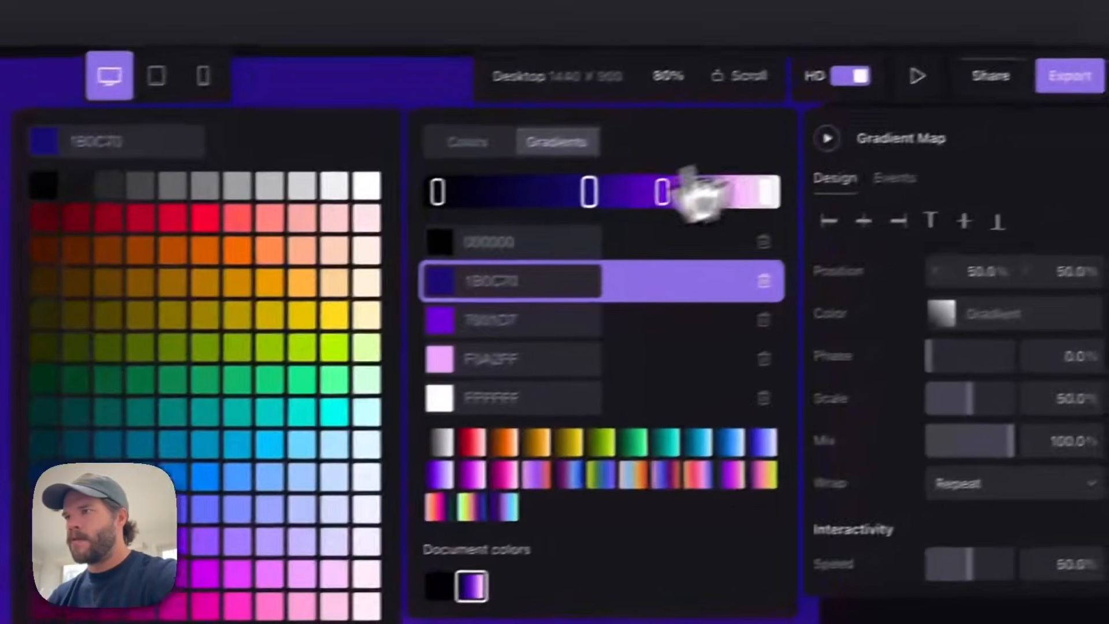
# Reposition the dark blue 1B0C70 and purple 7001D7 stops along the gradient to rebalance the map's color spread.
pyautogui.moveTo(589, 192); pyautogui.dragTo(564, 191)
pyautogui.moveTo(663, 192); pyautogui.dragTo(623, 207)
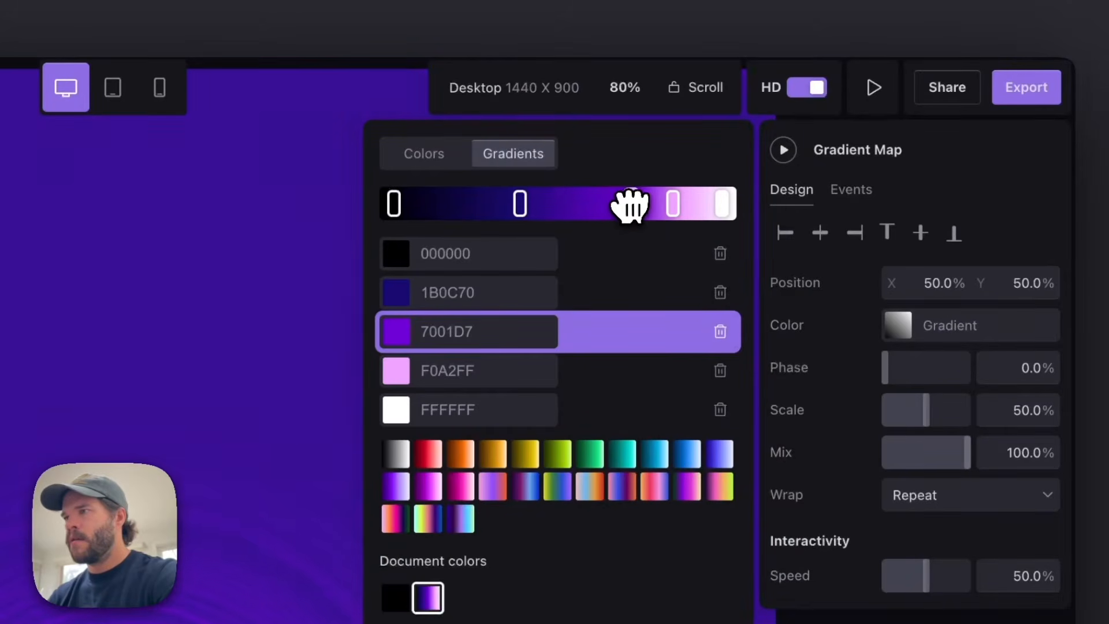
pyautogui.moveTo(520, 208); pyautogui.dragTo(551, 208)
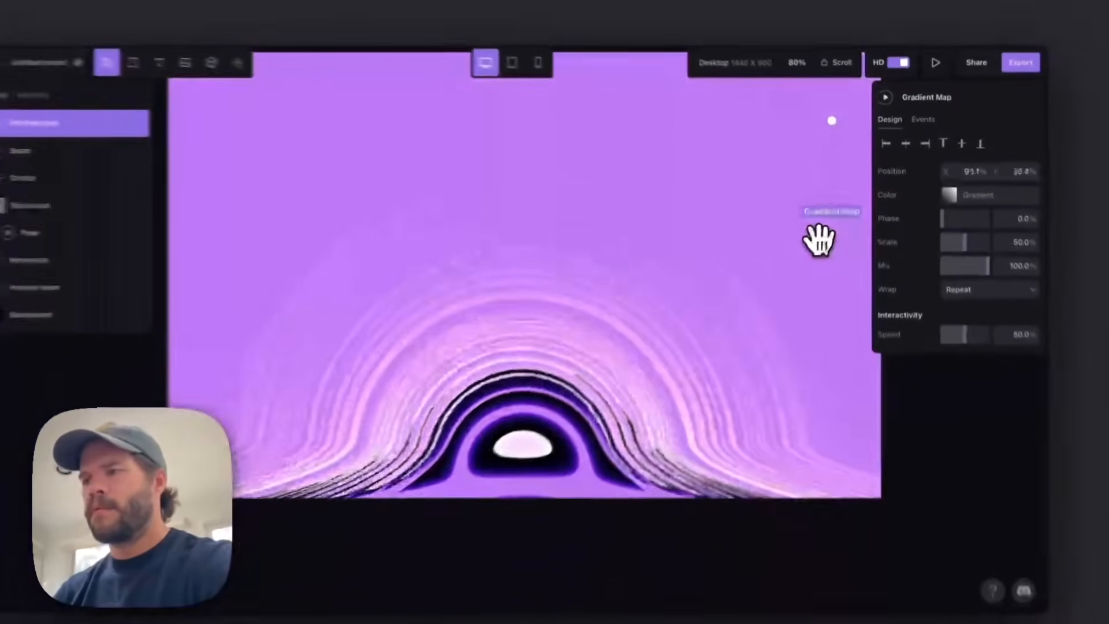
# Move the Gradient Map's center to X 52.0%, Y 44.6%, and set its phase to 20% and scale to 46%.
pyautogui.moveTo(819, 239); pyautogui.dragTo(607, 254)
pyautogui.moveTo(962, 236)
pyautogui.mouseDown()
pyautogui.moveTo(943, 208)
pyautogui.moveTo(973, 212)
pyautogui.moveTo(958, 229)
pyautogui.mouseUp()
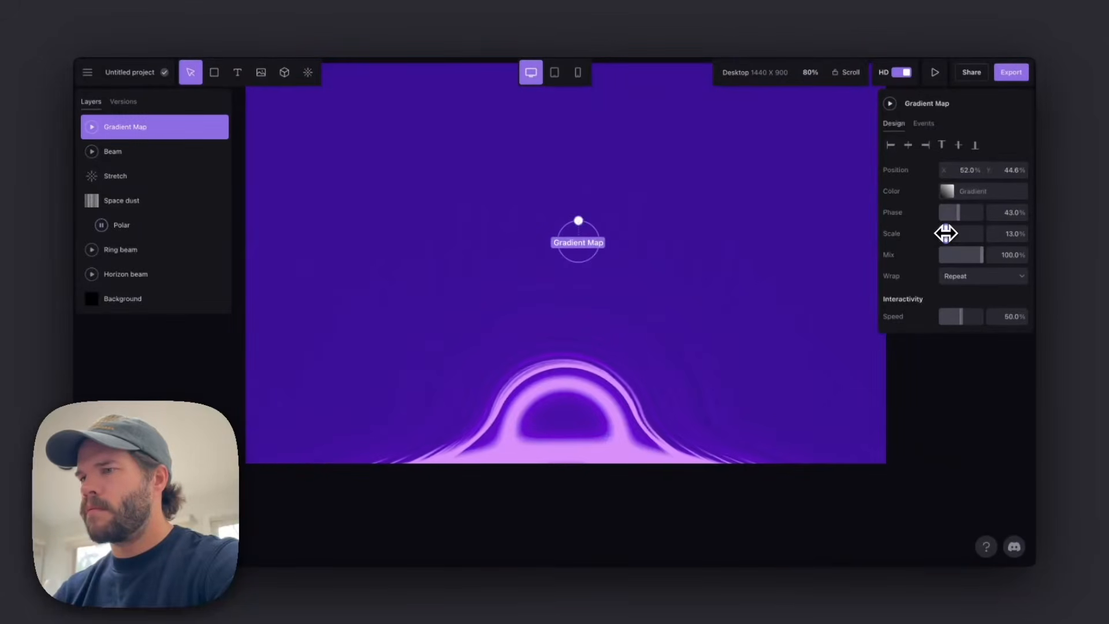
pyautogui.moveTo(956, 214)
pyautogui.mouseDown()
pyautogui.moveTo(974, 219)
pyautogui.moveTo(968, 227)
pyautogui.mouseUp()
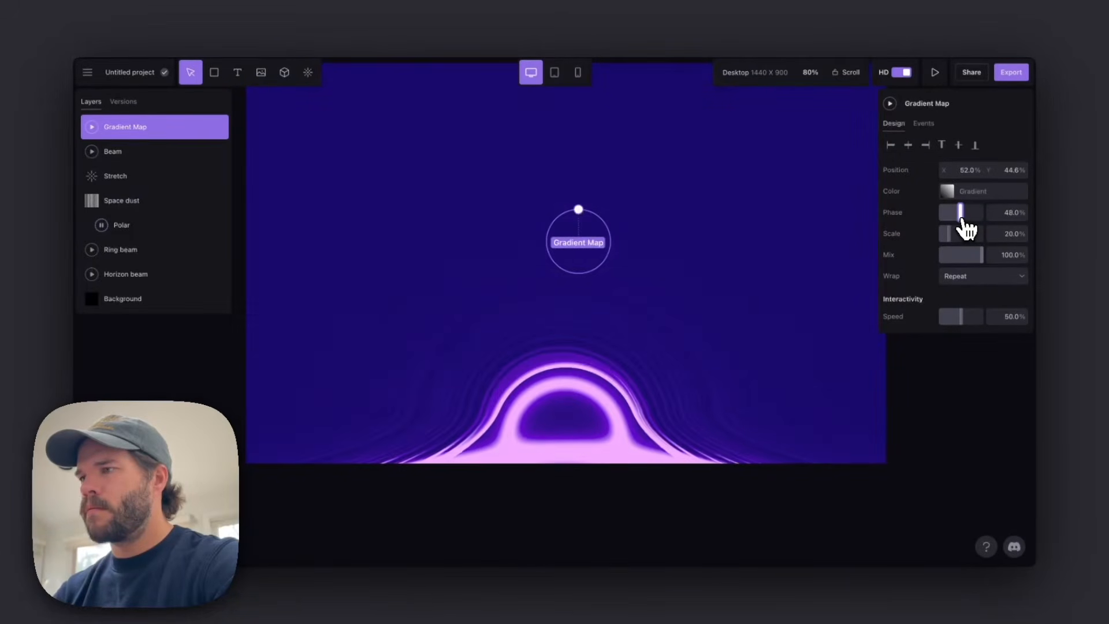
pyautogui.moveTo(954, 234)
pyautogui.mouseDown()
pyautogui.moveTo(985, 241)
pyautogui.moveTo(947, 245)
pyautogui.moveTo(967, 247)
pyautogui.moveTo(954, 217)
pyautogui.moveTo(950, 228)
pyautogui.mouseUp()
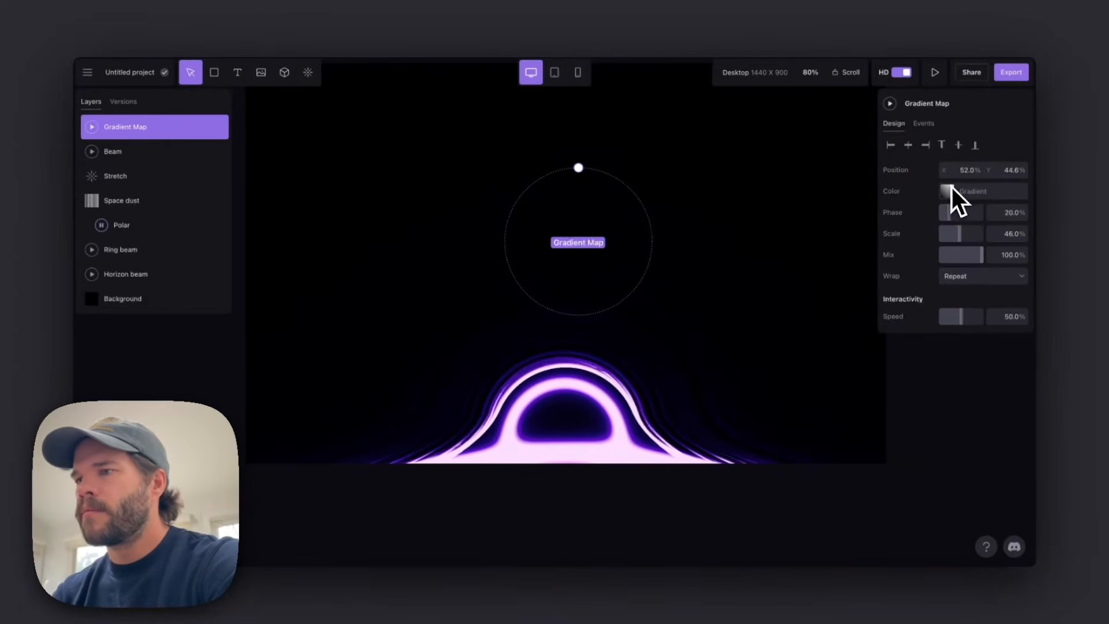
# Shift the map gradient's dark blue and purple stops towards the black end, removing the extra 7001D7 stop.
pyautogui.click(947, 190)
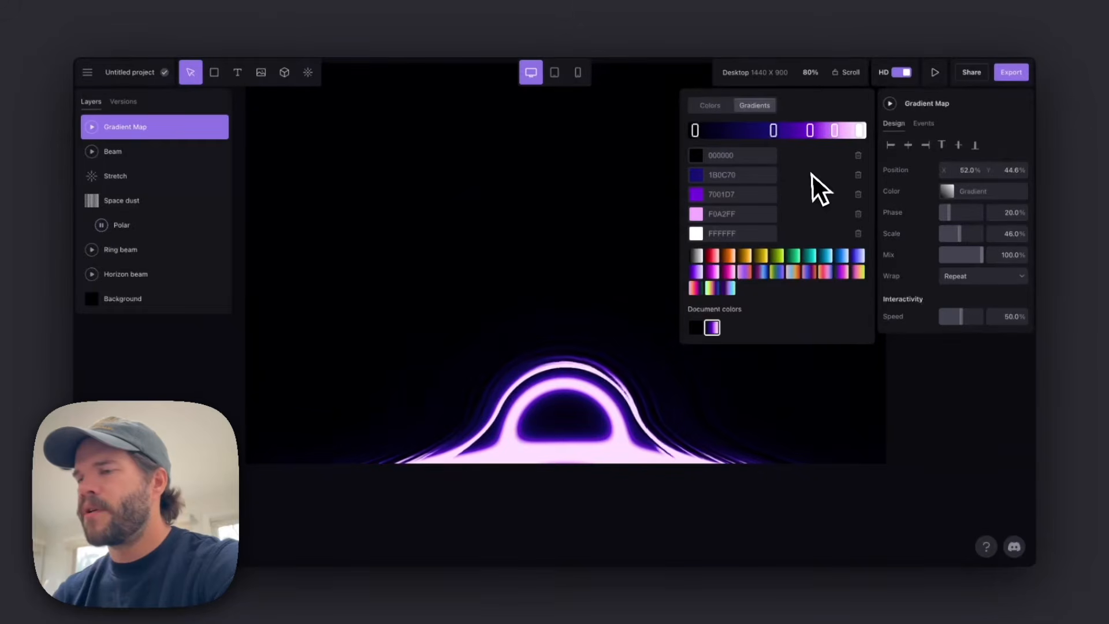
pyautogui.click(774, 132)
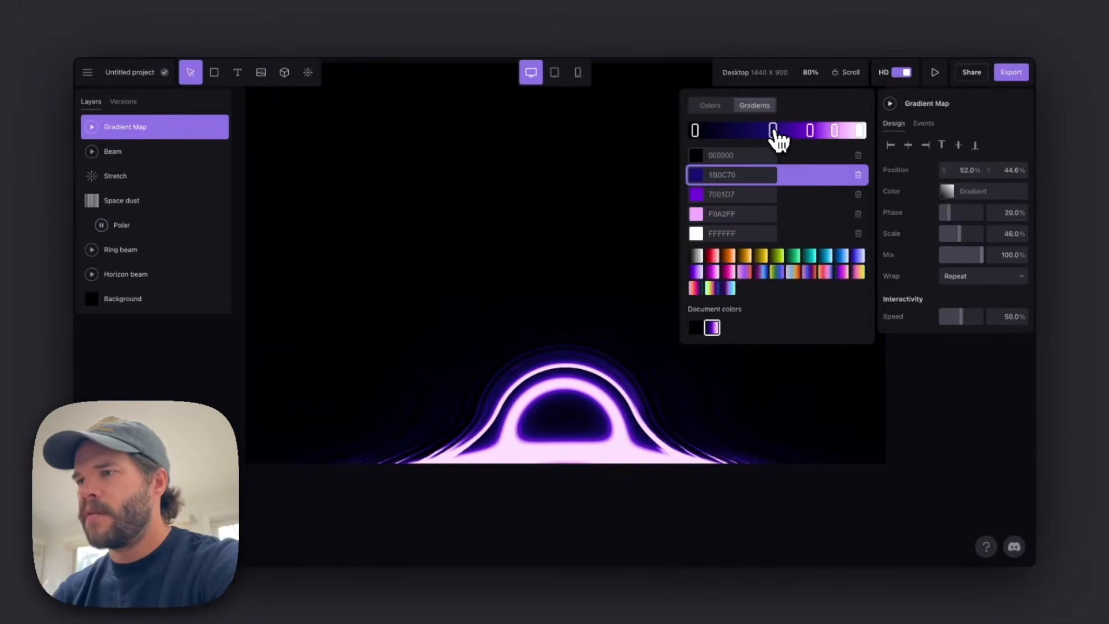
pyautogui.click(738, 131)
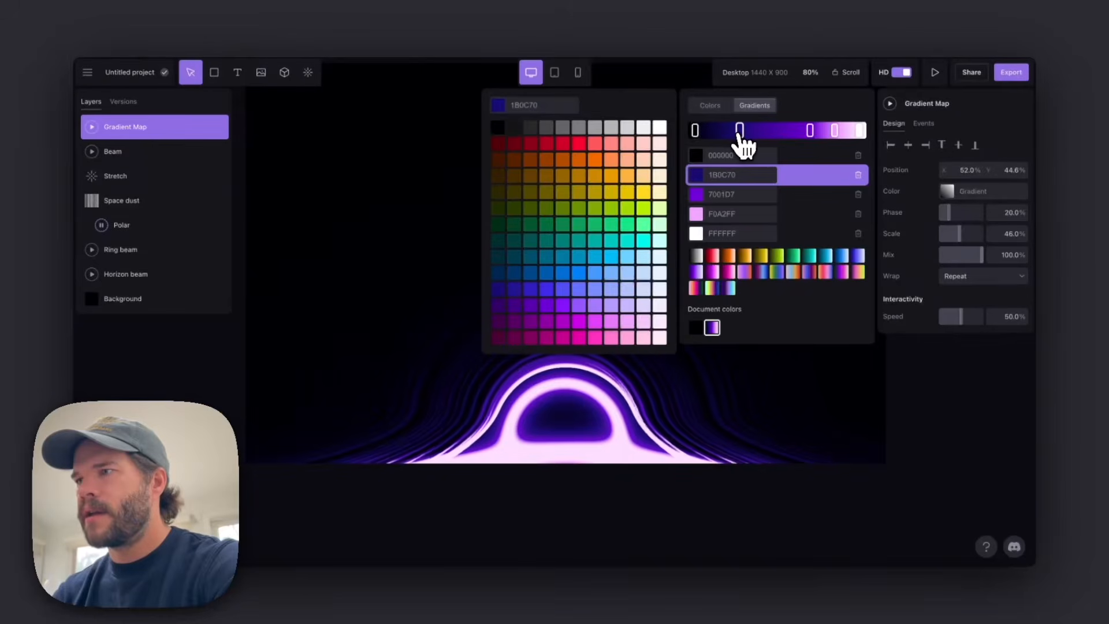
pyautogui.click(807, 132)
pyautogui.click(778, 132)
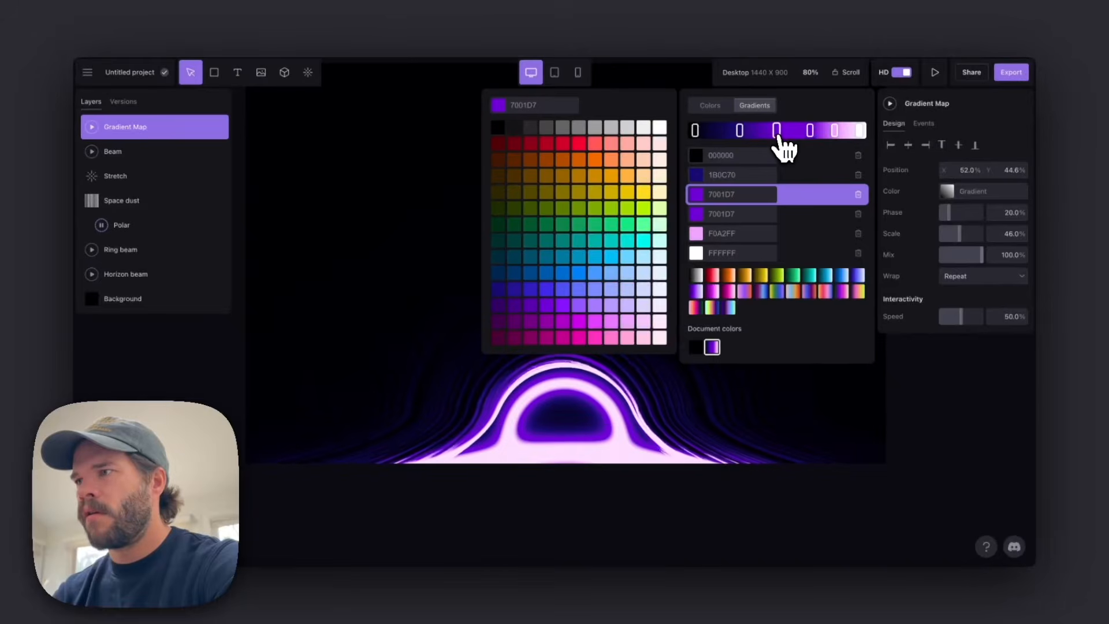
pyautogui.click(858, 195)
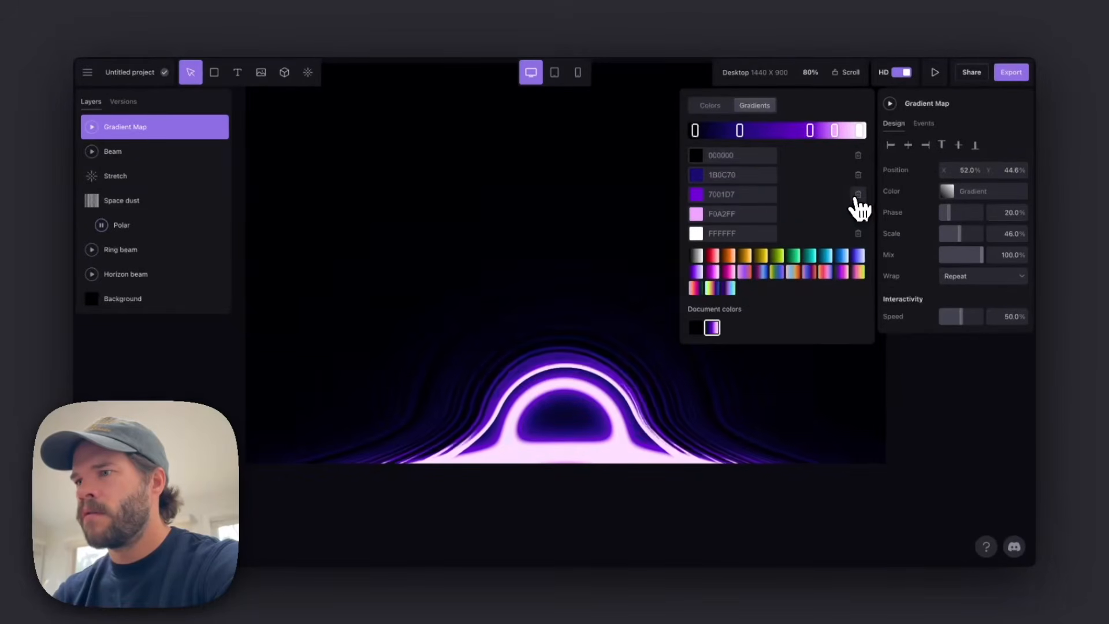
pyautogui.click(791, 131)
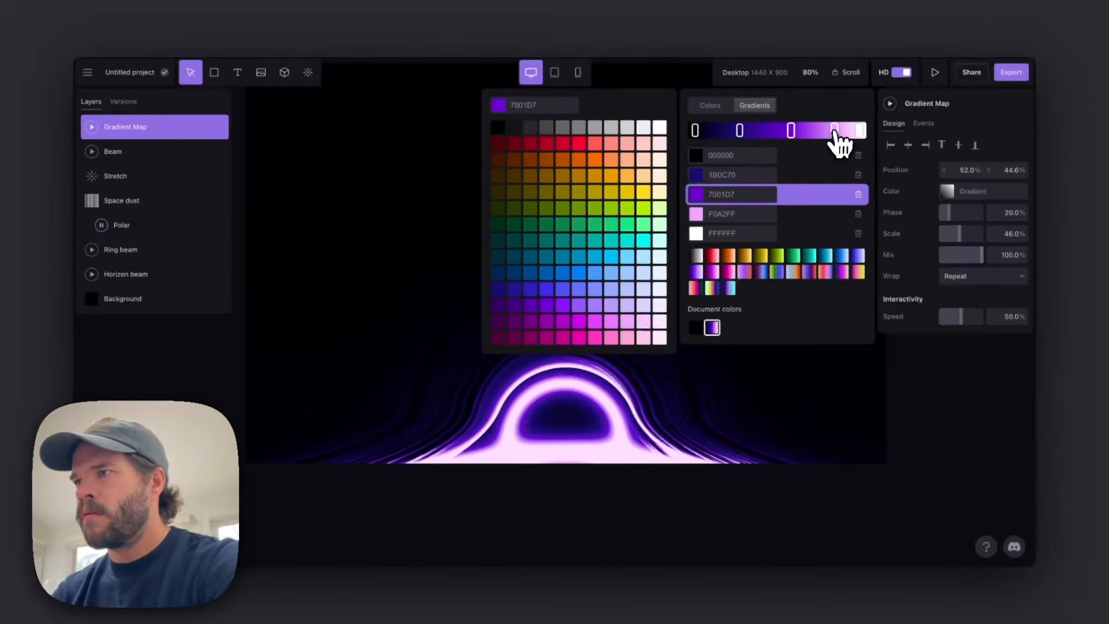
# Fine-tune the positions of the map's pink, white, purple and dark blue stops, and deselect the Gradient Map.
pyautogui.moveTo(835, 133); pyautogui.dragTo(829, 129)
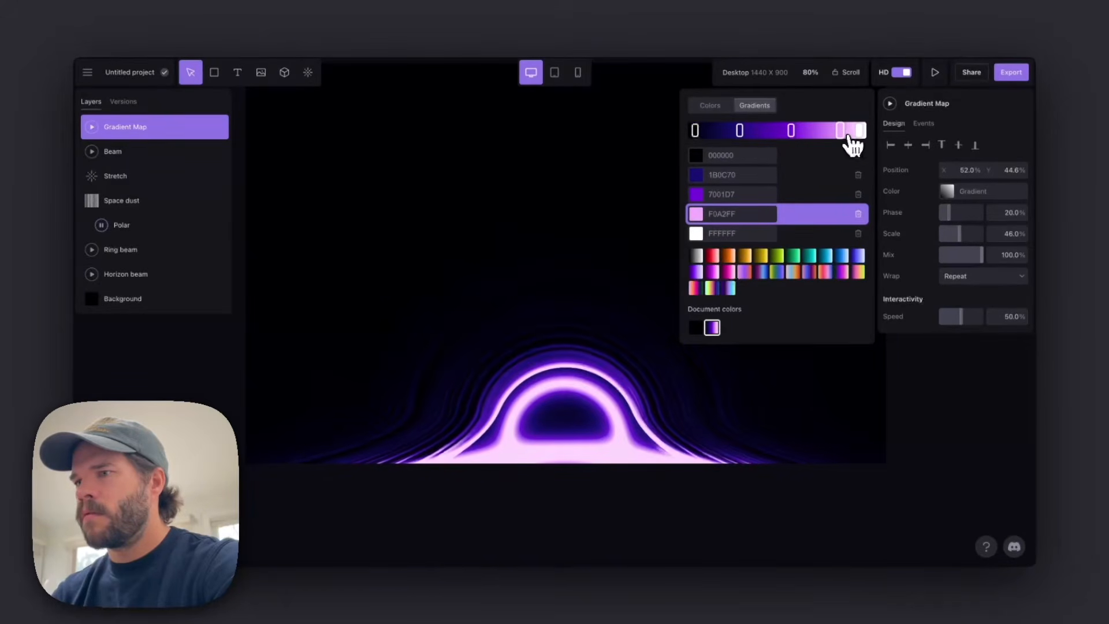
pyautogui.click(860, 132)
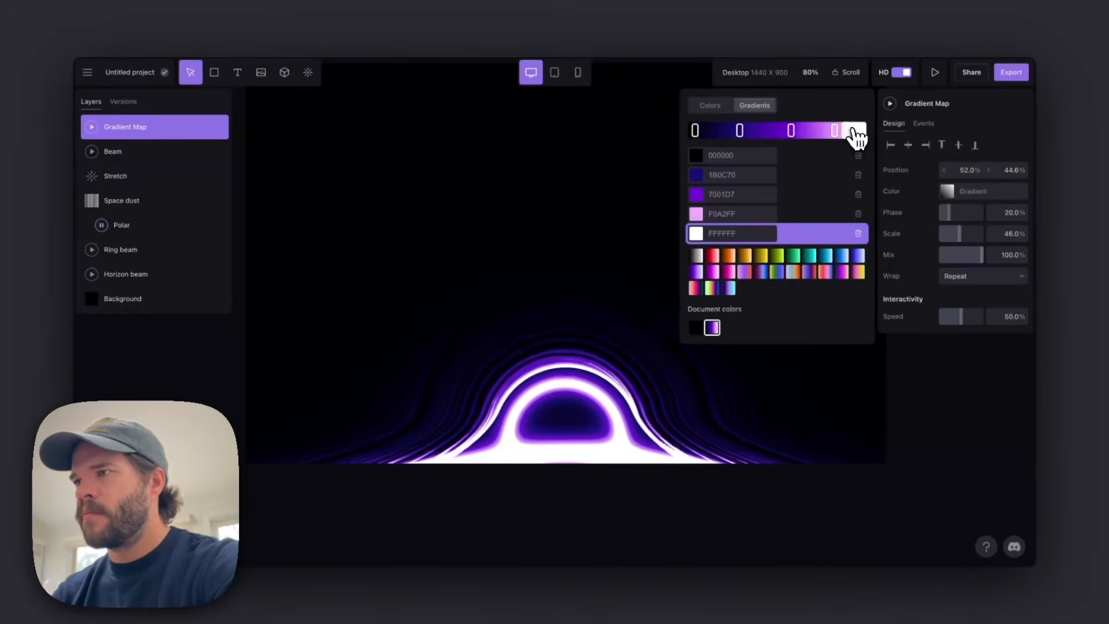
pyautogui.click(791, 133)
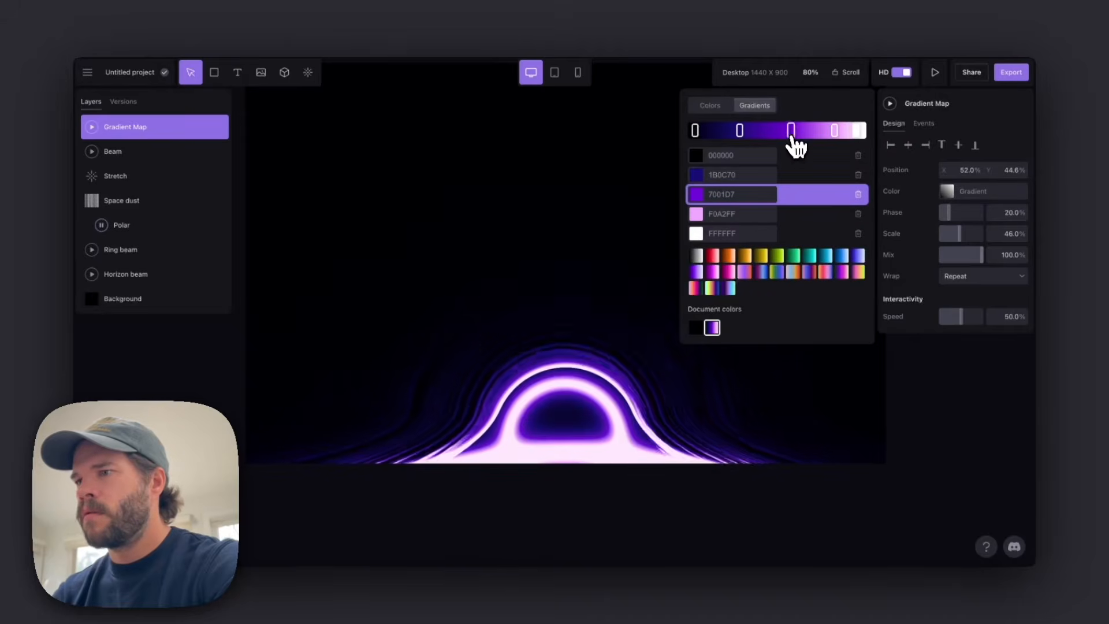
pyautogui.click(739, 130)
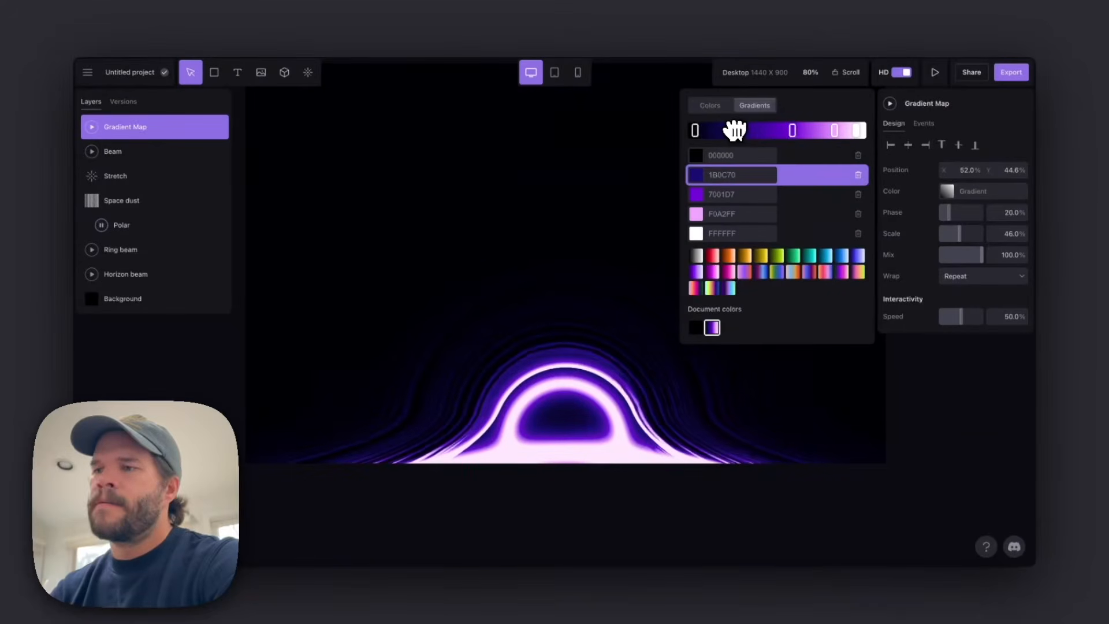
pyautogui.click(385, 270)
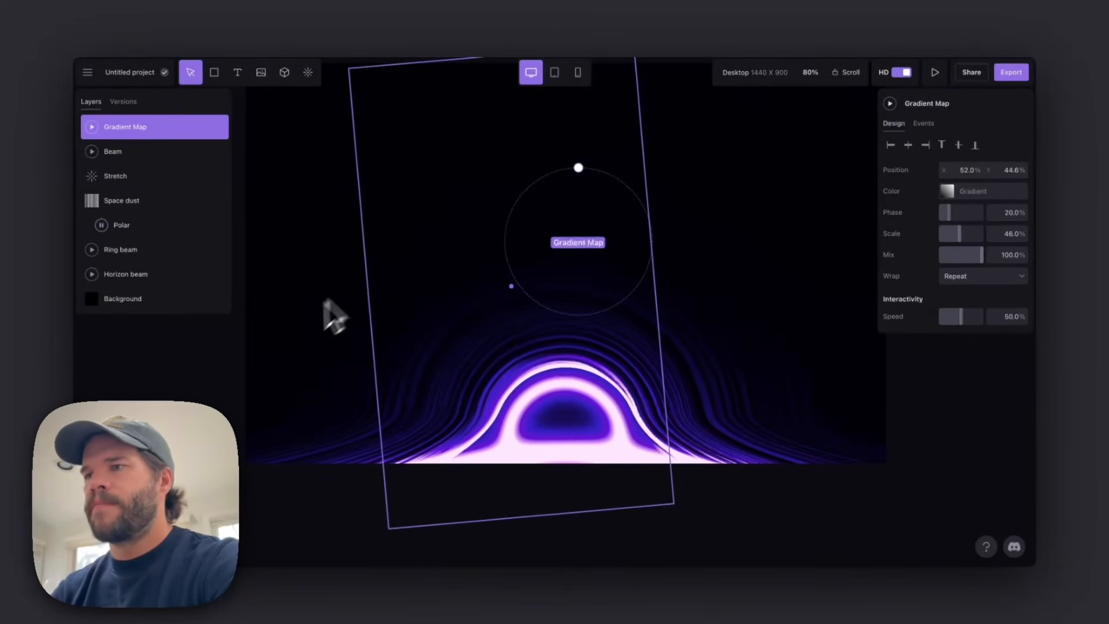
pyautogui.click(287, 335)
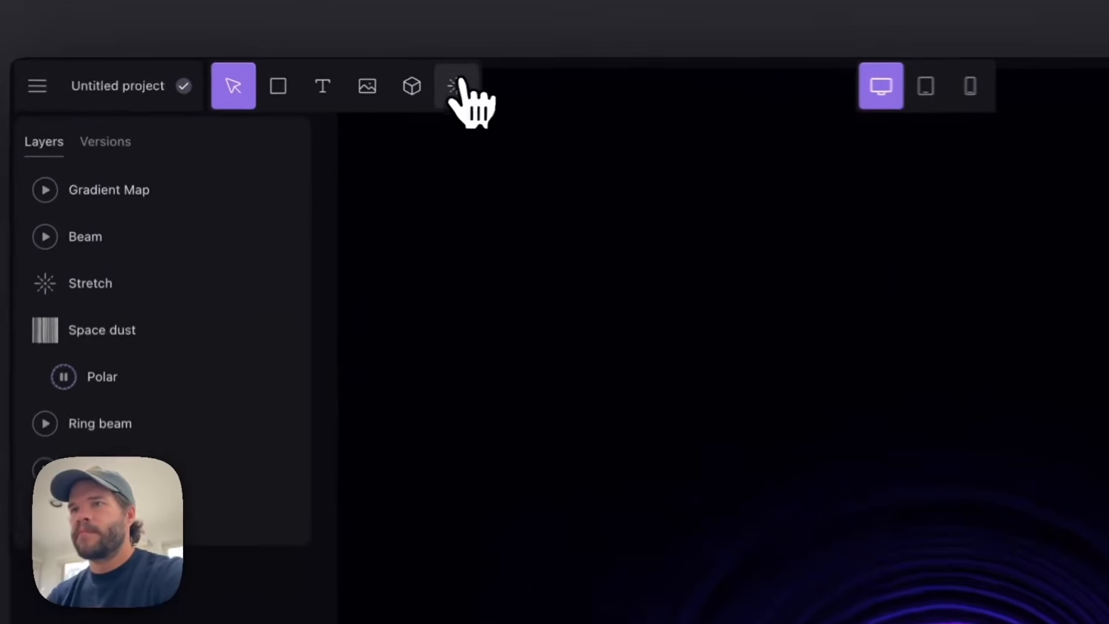
# Add a Fog effect from the blur effects on top of the composition.
pyautogui.click(308, 72)
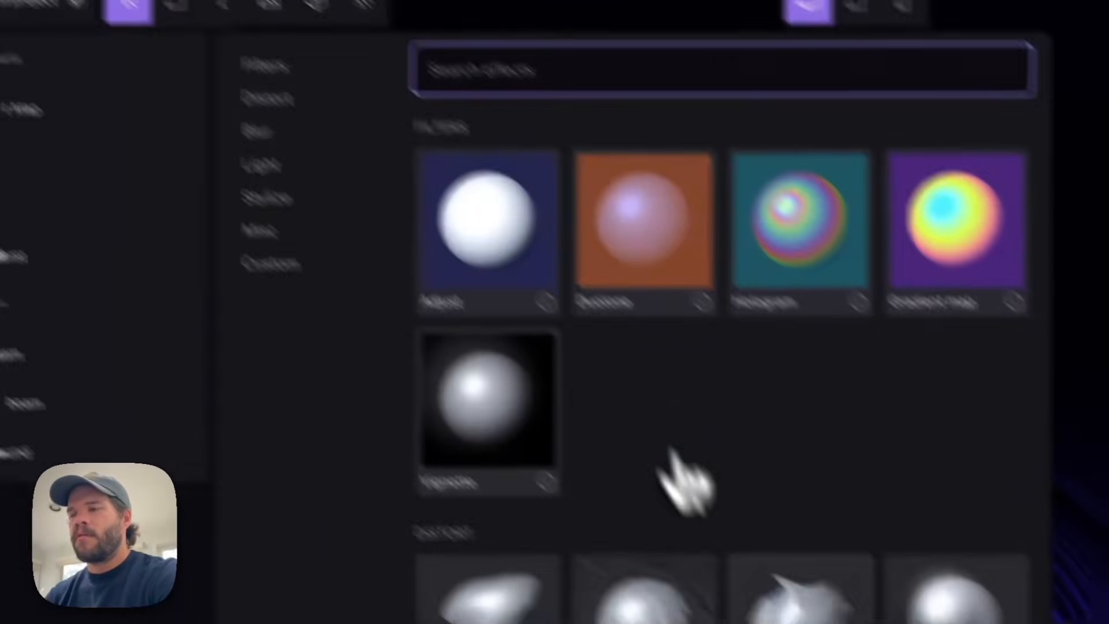
pyautogui.scroll(-10, 670, 453)
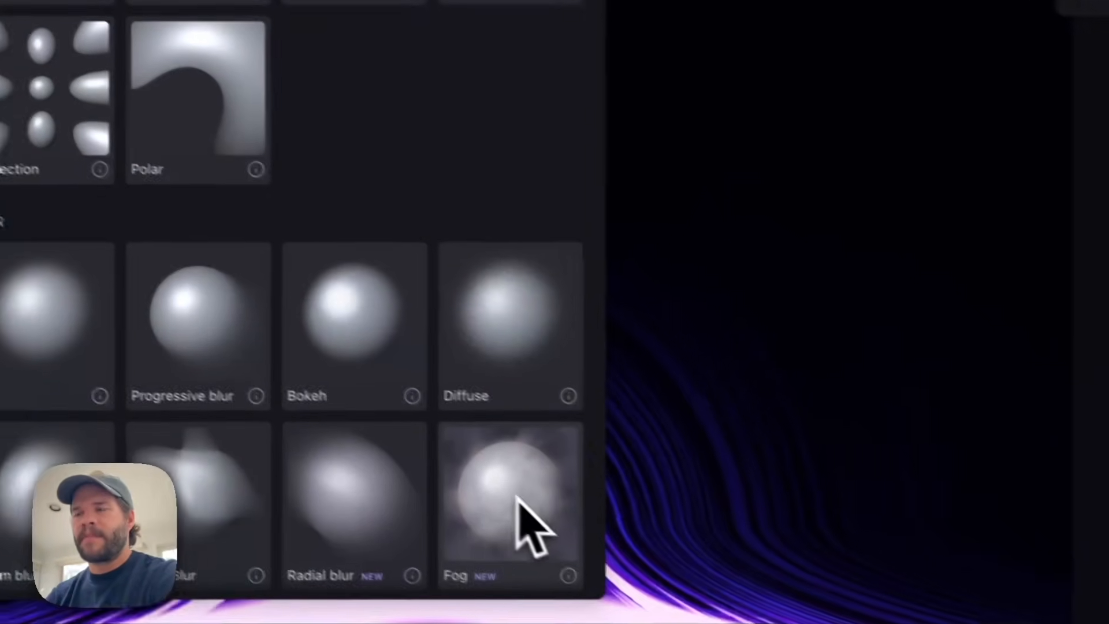
pyautogui.click(699, 612)
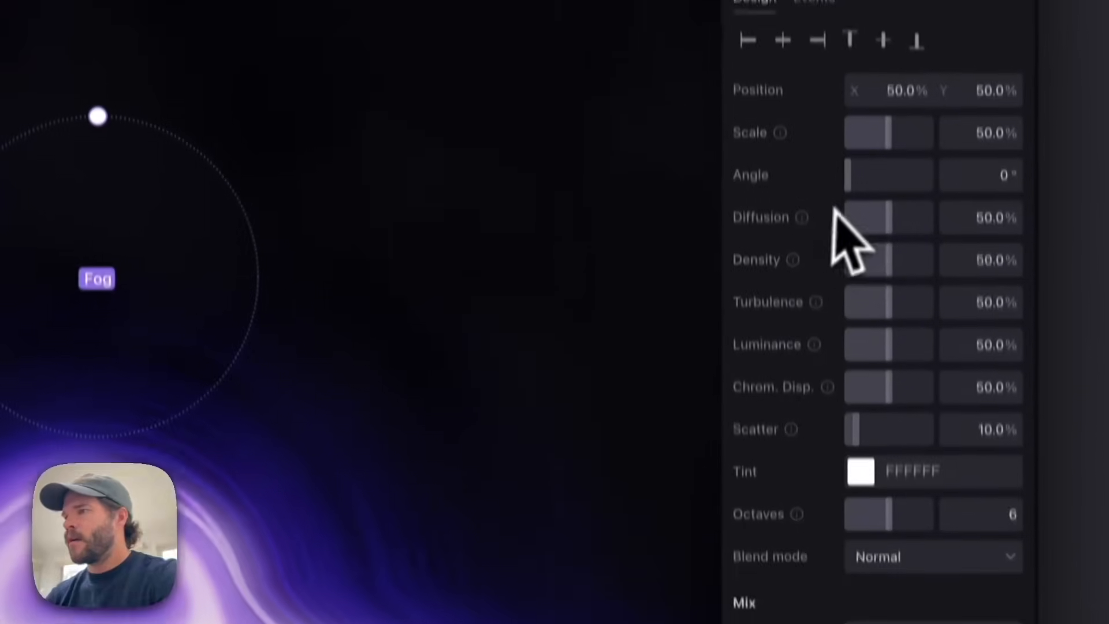
# Set the fog's turbulence to 33% and chromatic dispersion to 79%, with the Screen blend mode.
pyautogui.moveTo(924, 473); pyautogui.dragTo(926, 474)
pyautogui.moveTo(893, 254); pyautogui.dragTo(873, 254)
pyautogui.moveTo(885, 212); pyautogui.dragTo(896, 211)
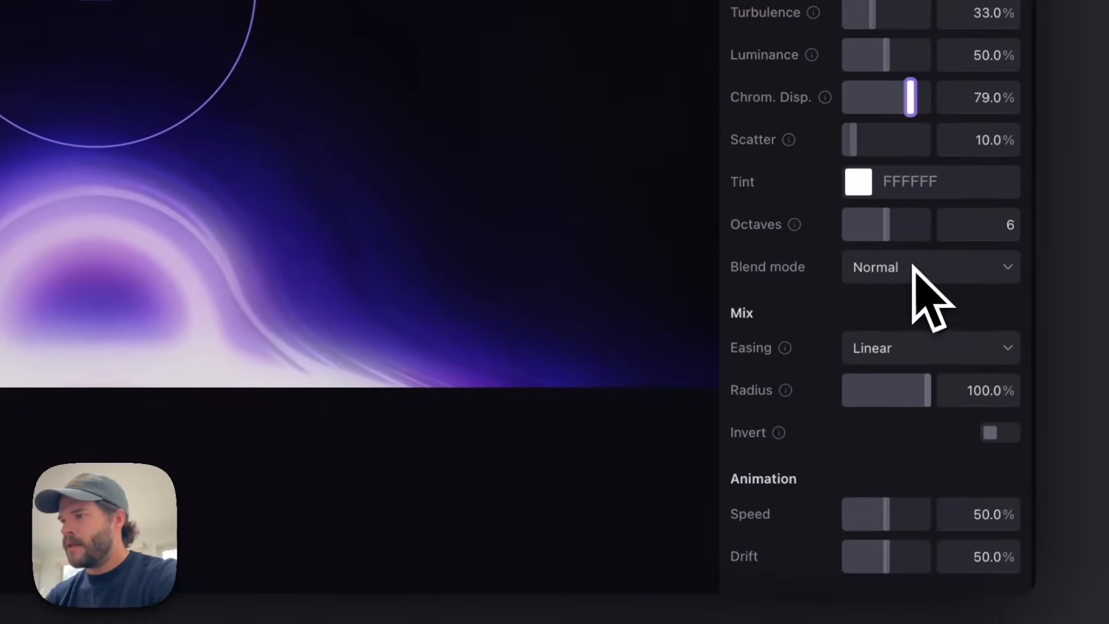
pyautogui.click(916, 508)
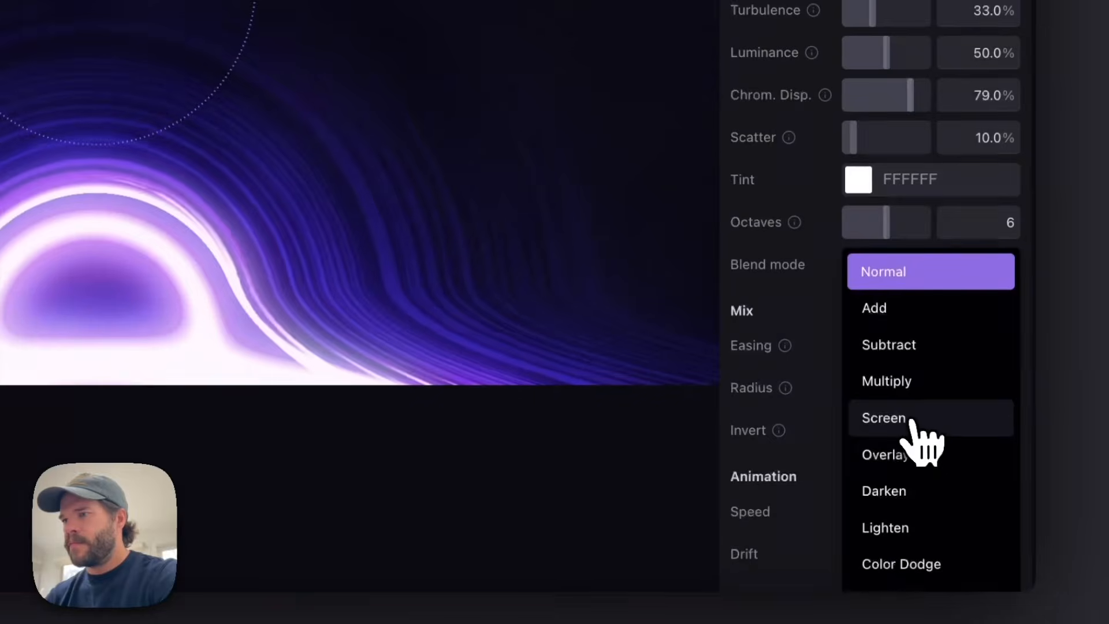
pyautogui.click(918, 424)
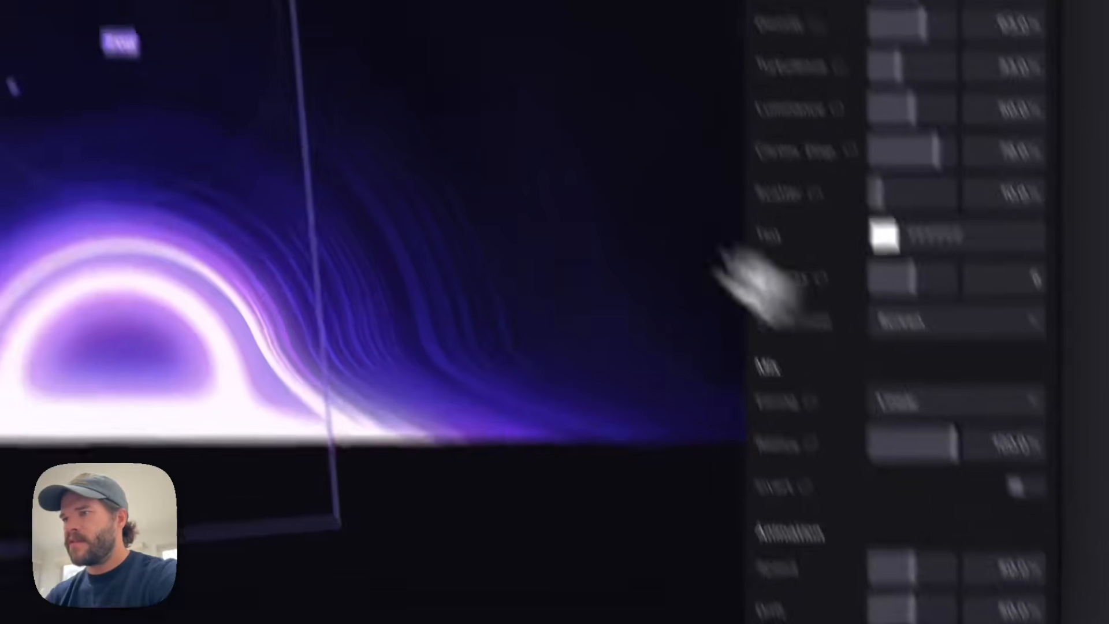
# Move the fog's center down onto the black hole and raise its density to about 95%.
pyautogui.moveTo(488, 262); pyautogui.dragTo(485, 448)
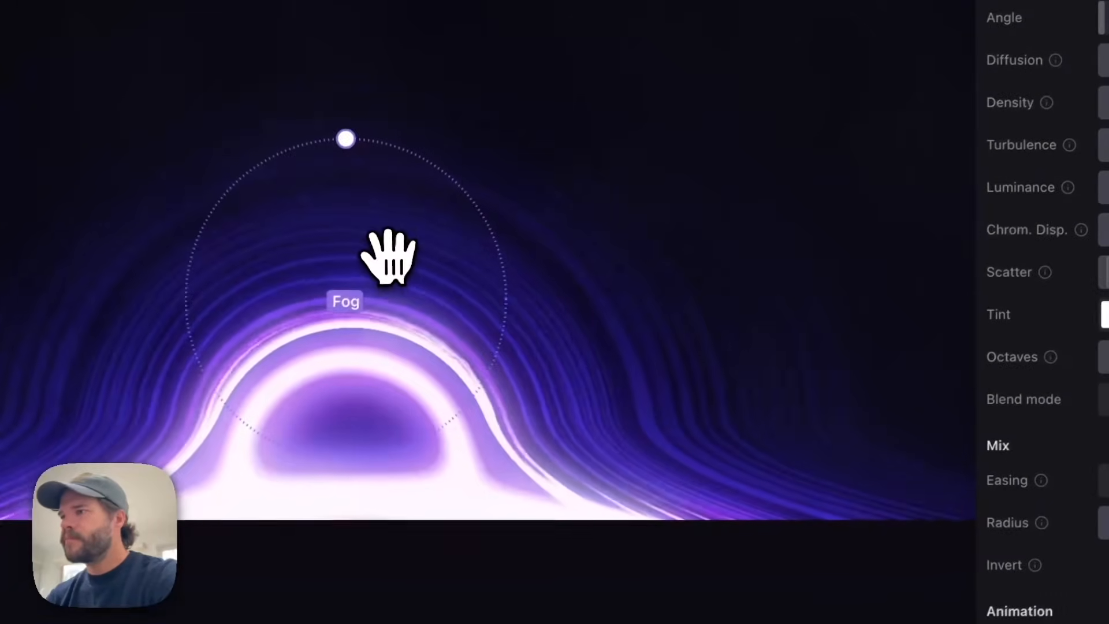
pyautogui.moveTo(1008, 267); pyautogui.dragTo(1006, 269)
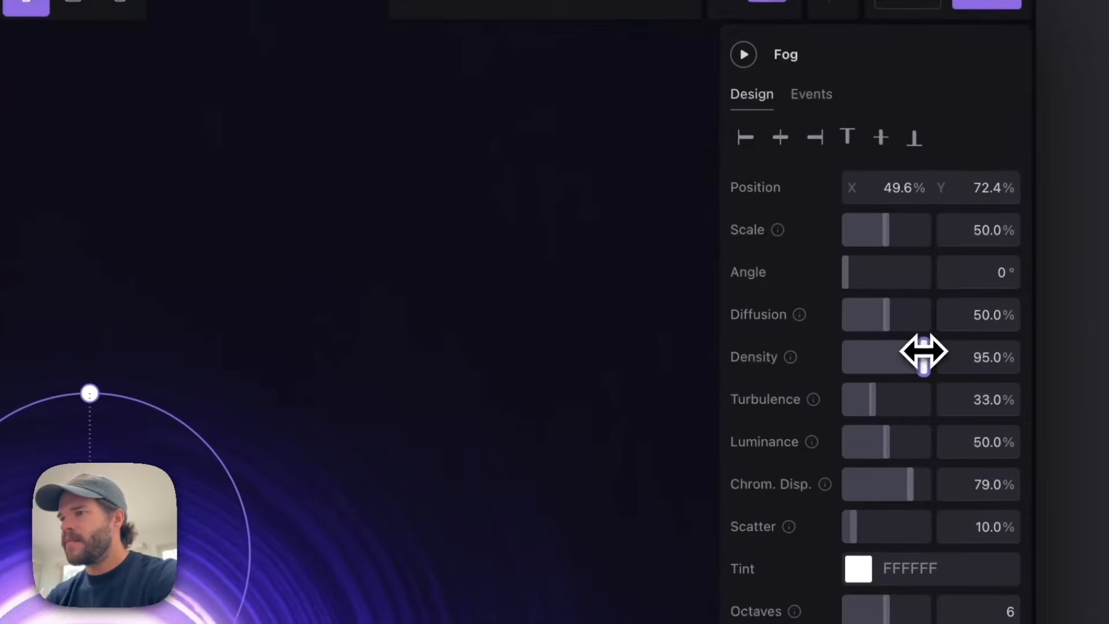
pyautogui.moveTo(873, 315)
pyautogui.mouseDown()
pyautogui.moveTo(925, 314)
pyautogui.moveTo(885, 315)
pyautogui.moveTo(854, 337)
pyautogui.moveTo(884, 332)
pyautogui.mouseUp()
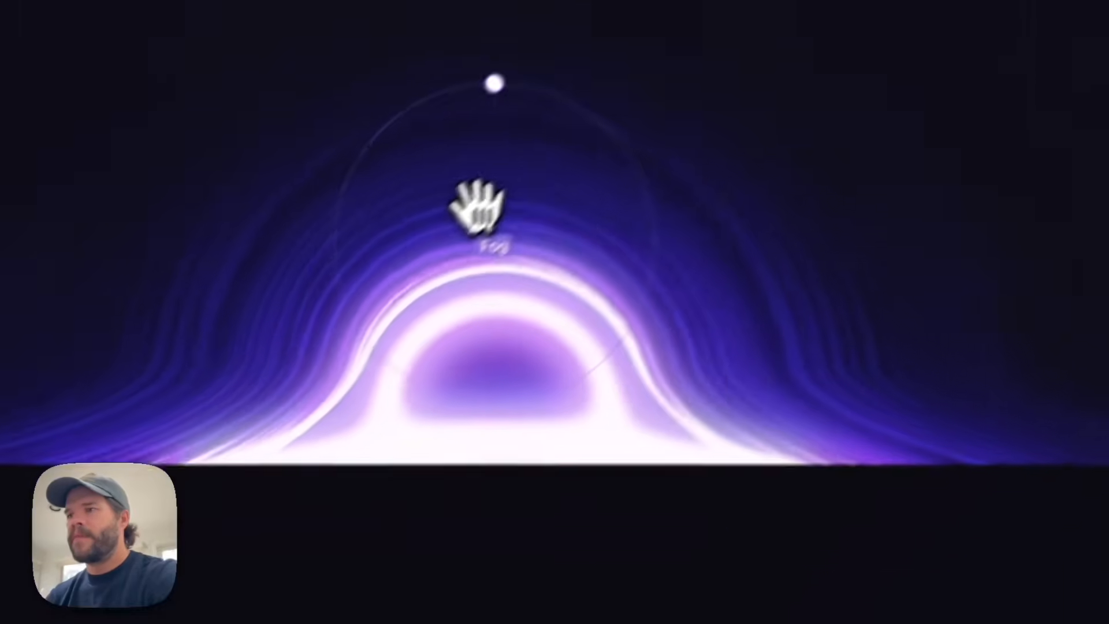
pyautogui.moveTo(73, 514); pyautogui.dragTo(56, 617)
pyautogui.moveTo(541, 231); pyautogui.dragTo(551, 203)
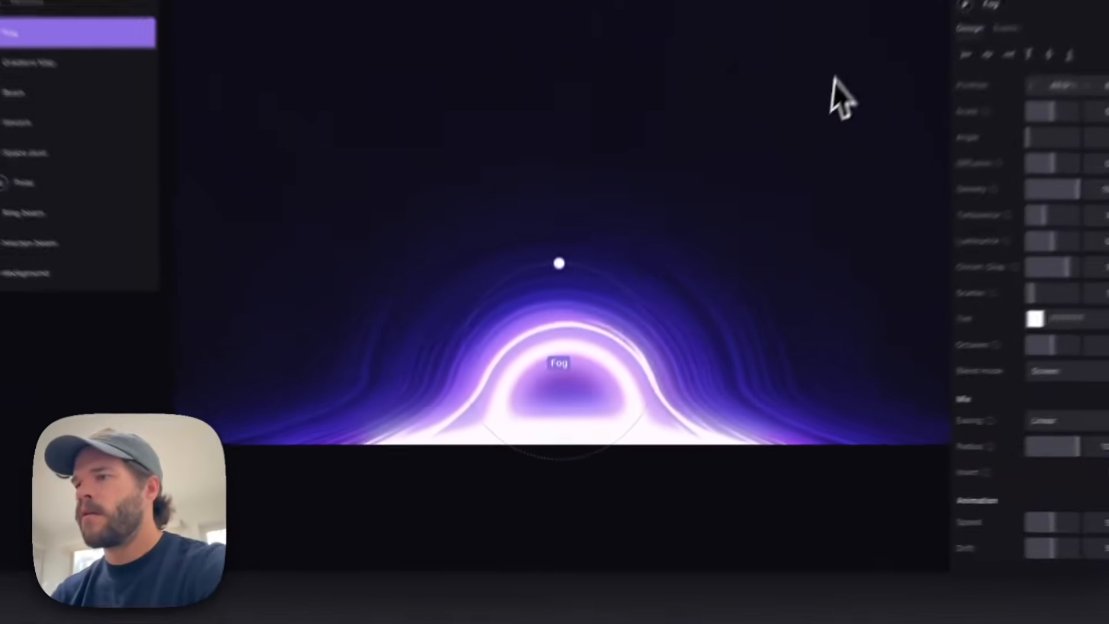
pyautogui.click(831, 87)
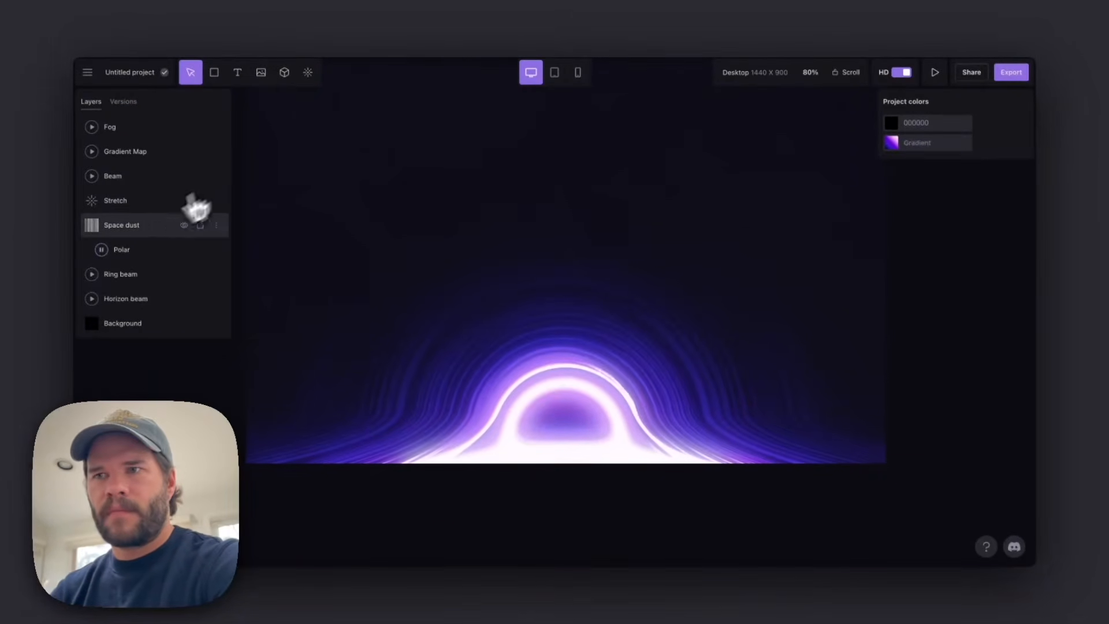
# Raise the tint mix of the Ring beam layer to 209%.
pyautogui.click(135, 282)
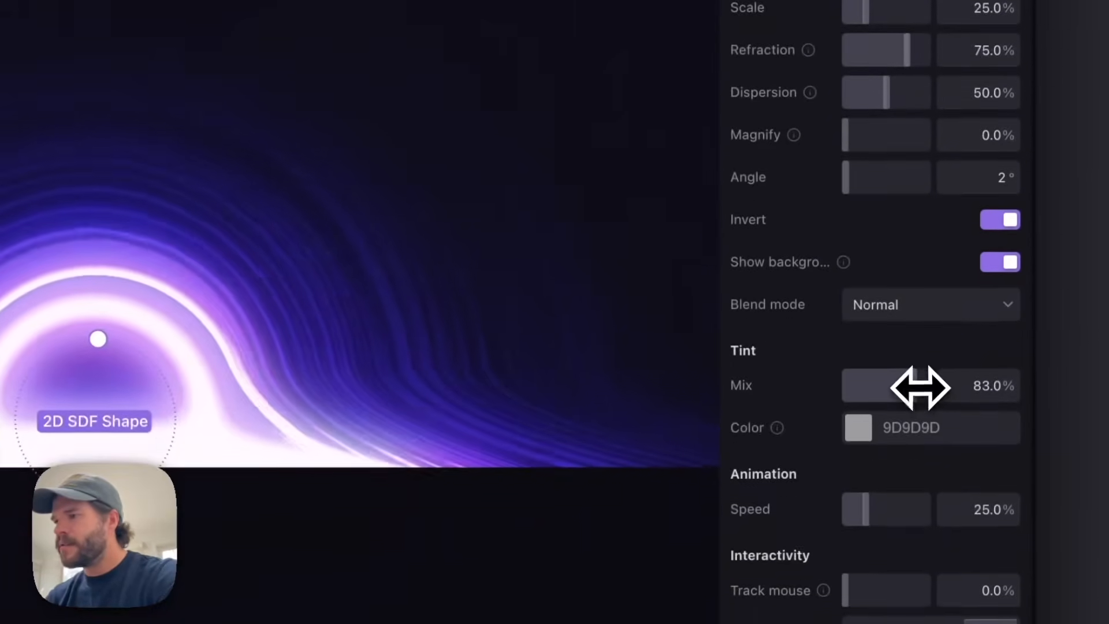
pyautogui.moveTo(919, 525); pyautogui.dragTo(965, 528)
pyautogui.moveTo(965, 382); pyautogui.dragTo(1047, 408)
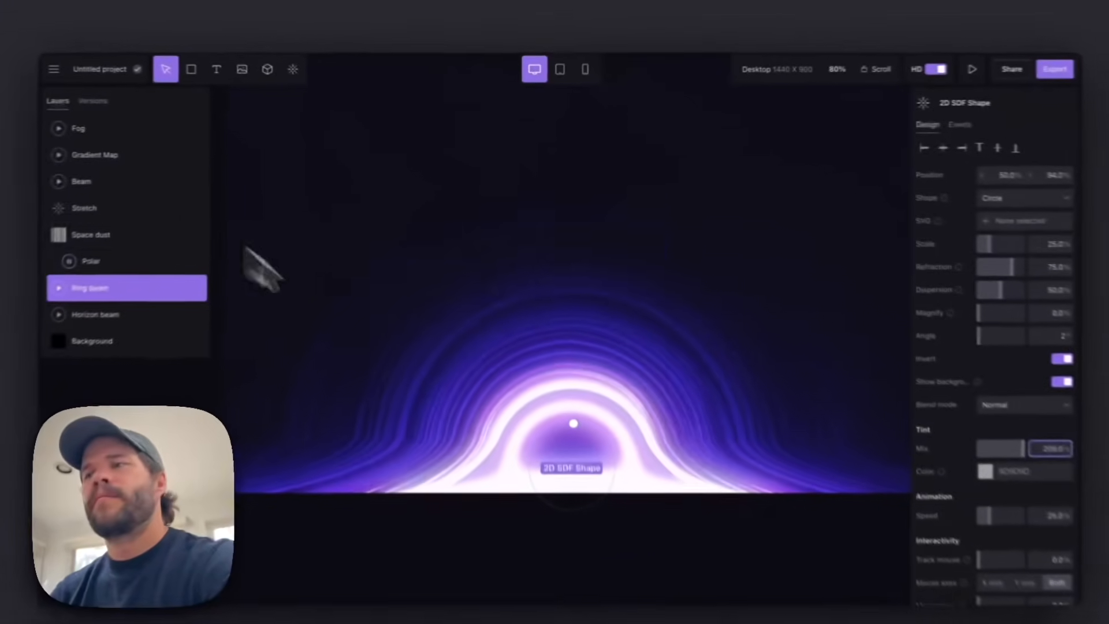
# Shorten the Space dust image to a height of 103.5% from its lower edge and set its opacity to 39%.
pyautogui.click(174, 204)
pyautogui.click(407, 278)
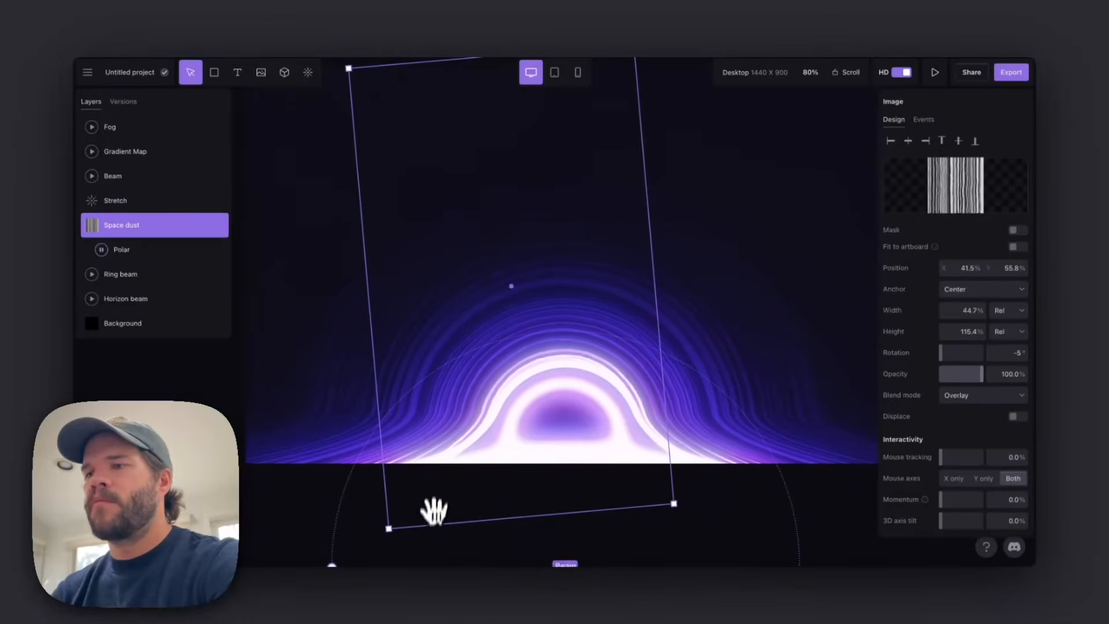
pyautogui.moveTo(428, 526); pyautogui.dragTo(428, 477)
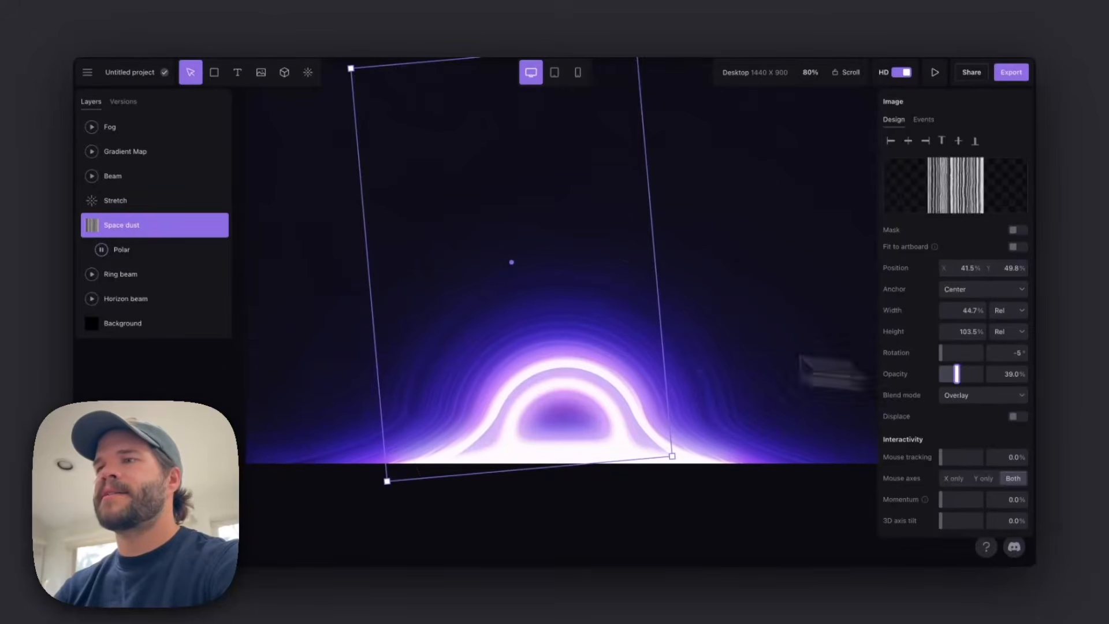
pyautogui.click(270, 309)
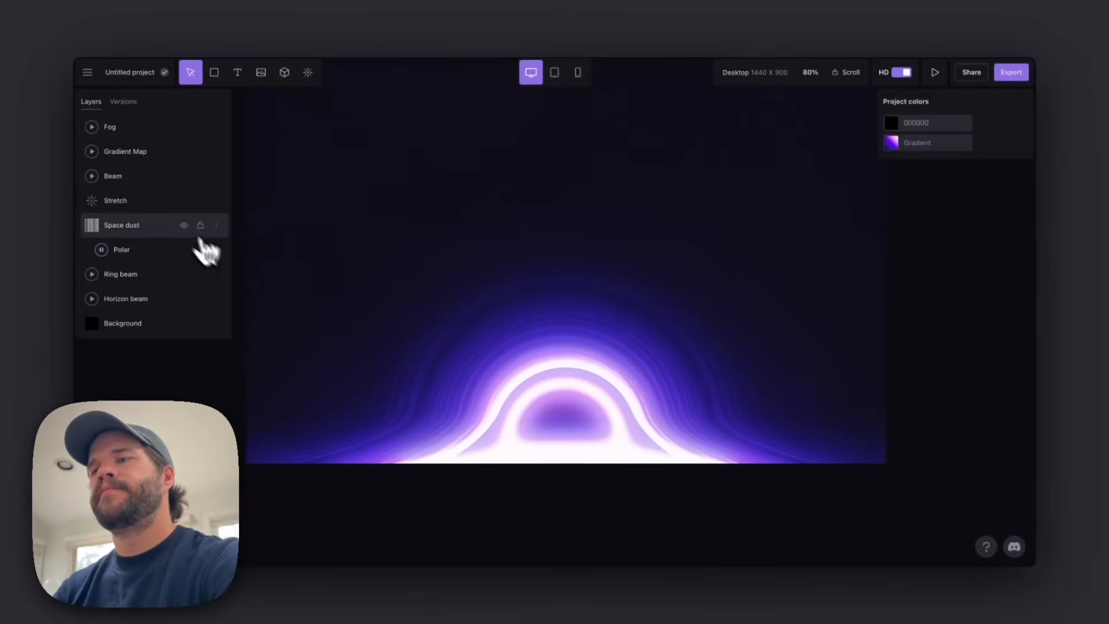
# Fine-tune the Ring beam's scale, and rename the Beam layer Inner Ring with a thickness of 69%.
pyautogui.click(146, 275)
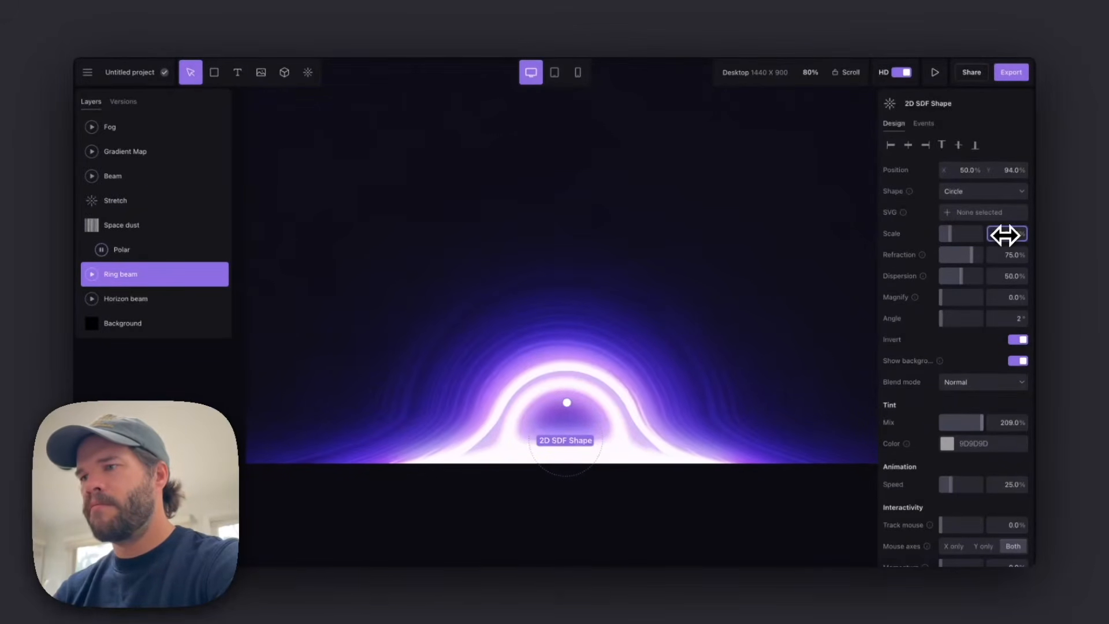
pyautogui.doubleClick(108, 176)
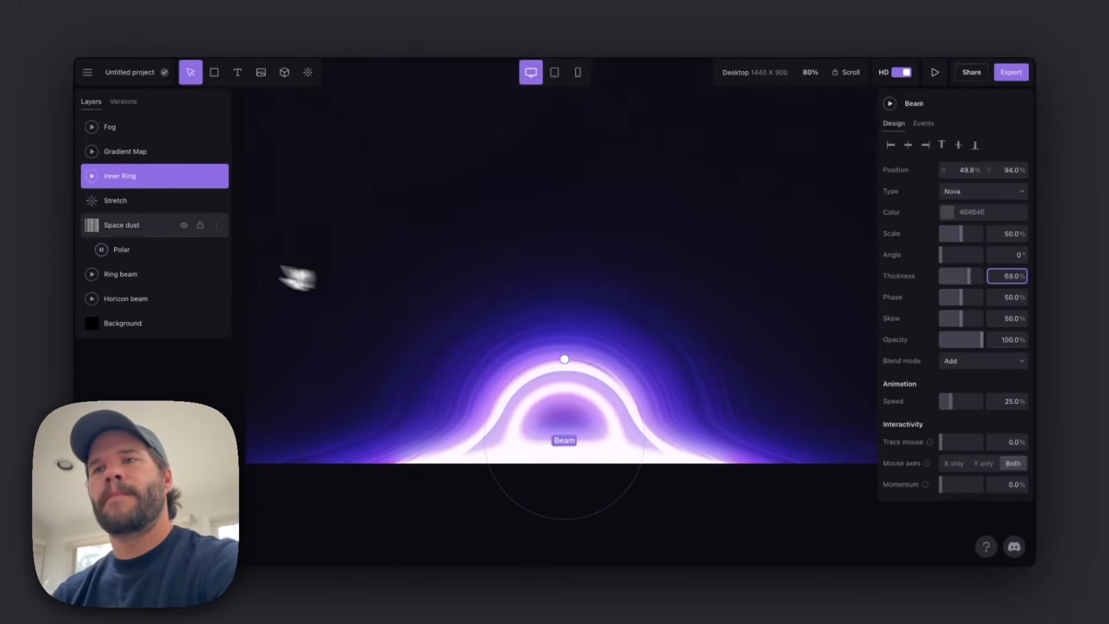
# Set the Stretch effect's vertical position to 87.7% and raise its vertical stretch to 1430%.
pyautogui.click(125, 280)
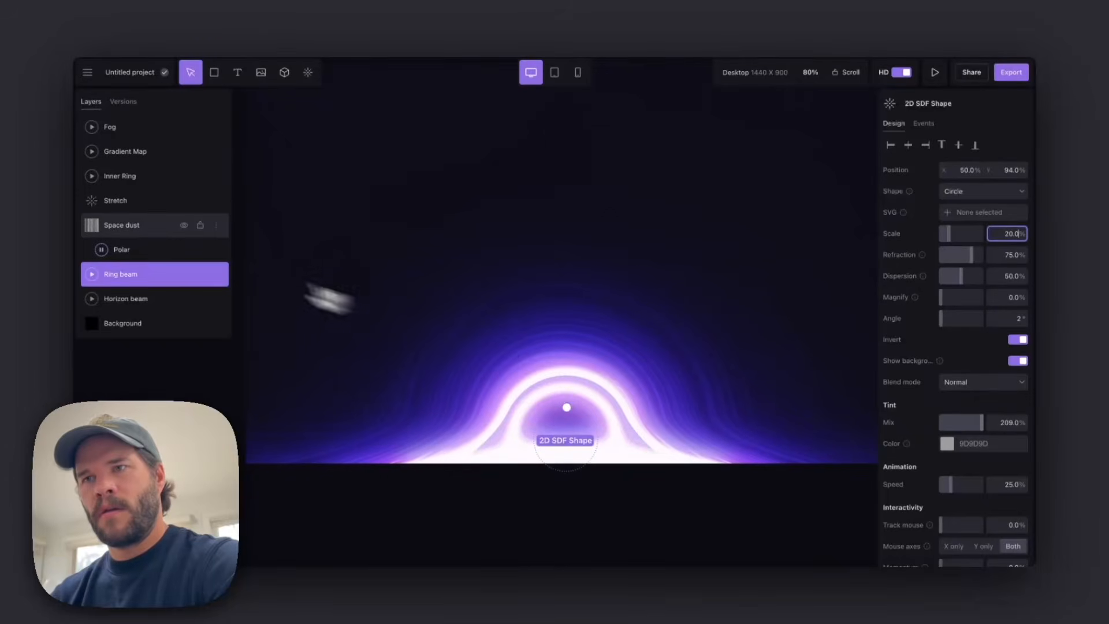
pyautogui.click(124, 234)
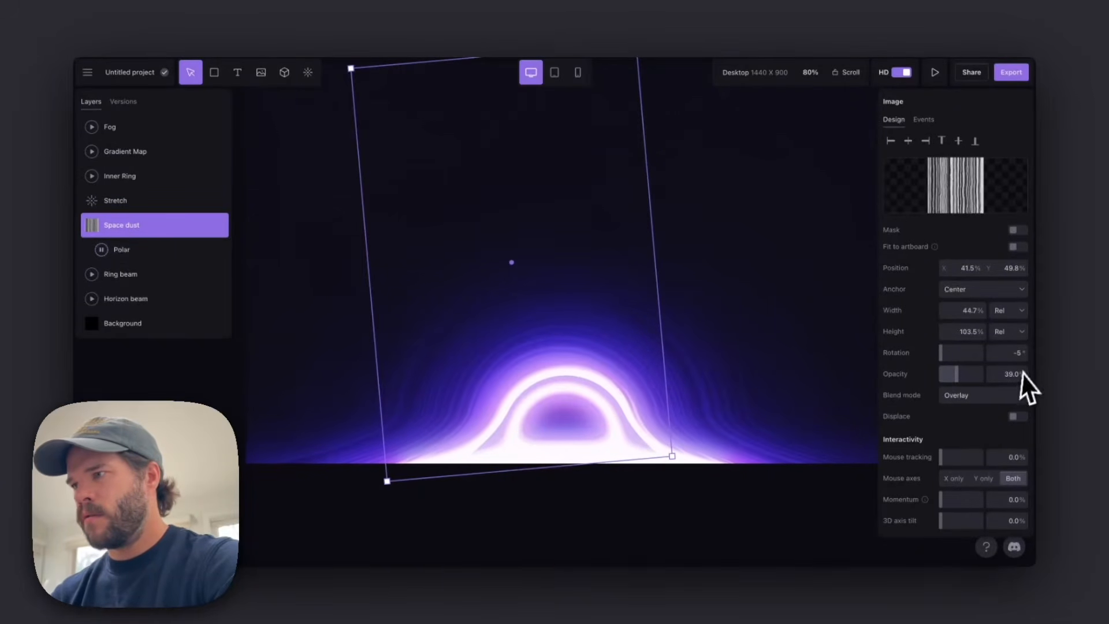
pyautogui.click(128, 203)
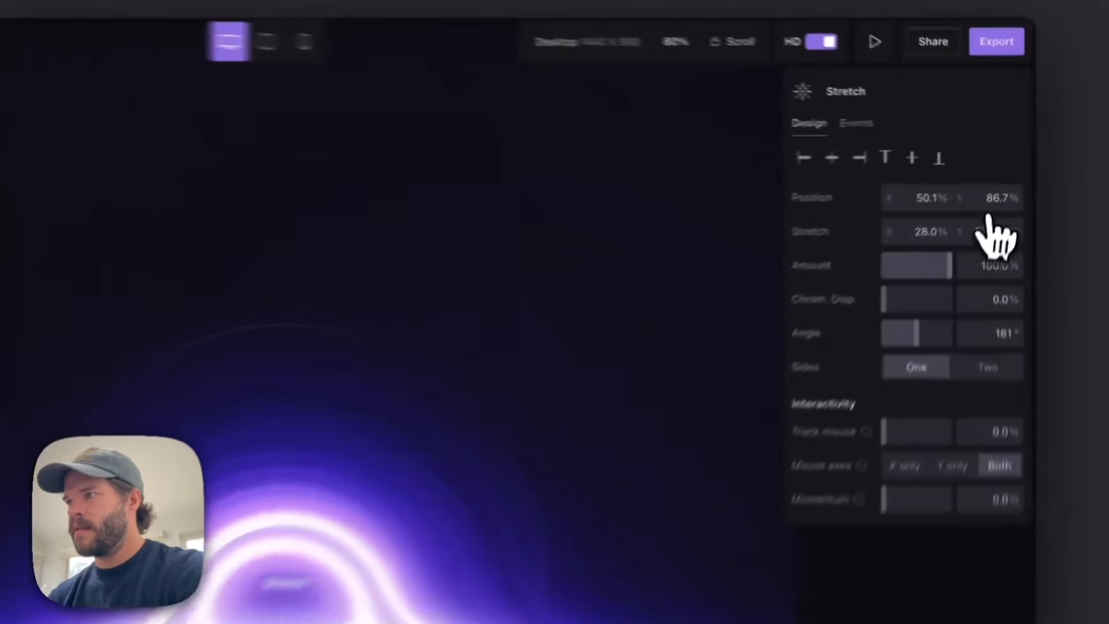
pyautogui.click(1000, 171)
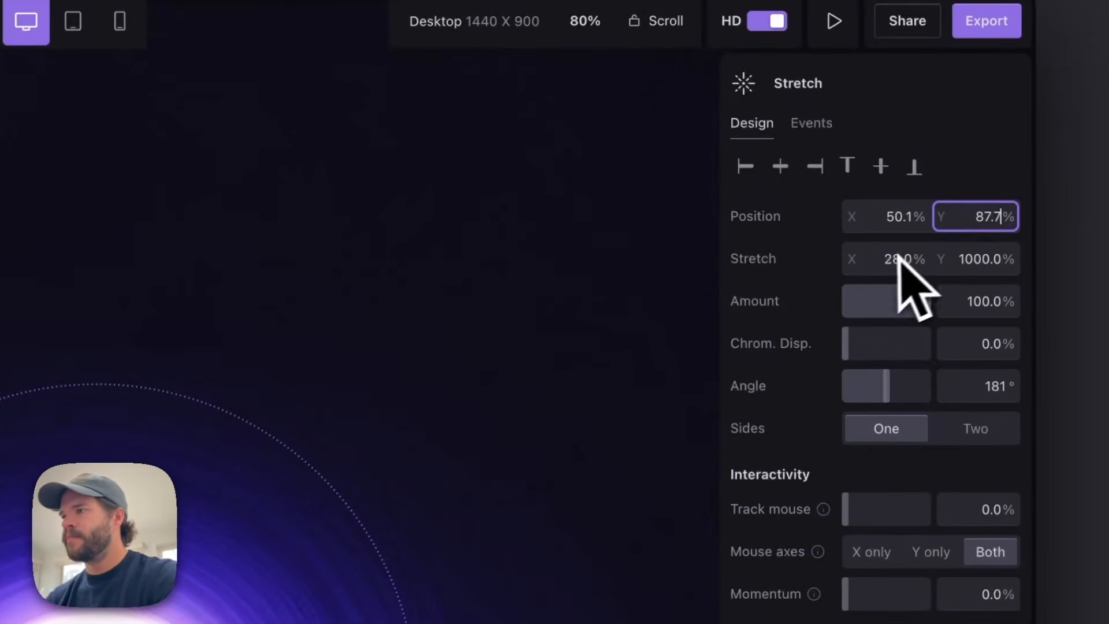
pyautogui.click(884, 257)
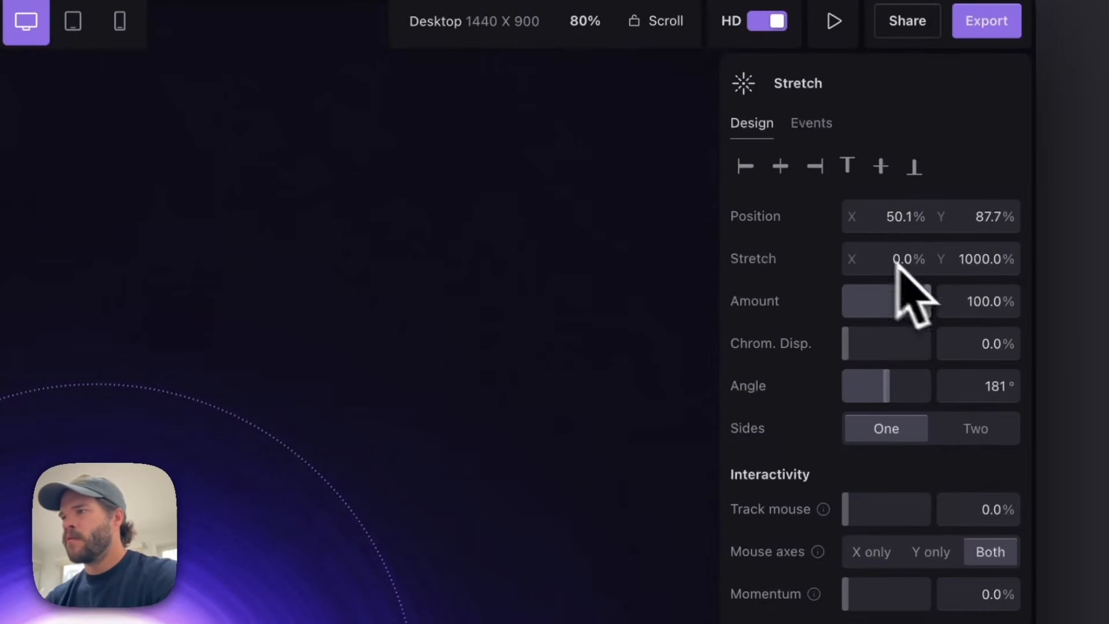
pyautogui.moveTo(970, 260); pyautogui.dragTo(1051, 297)
pyautogui.moveTo(969, 263); pyautogui.dragTo(1040, 258)
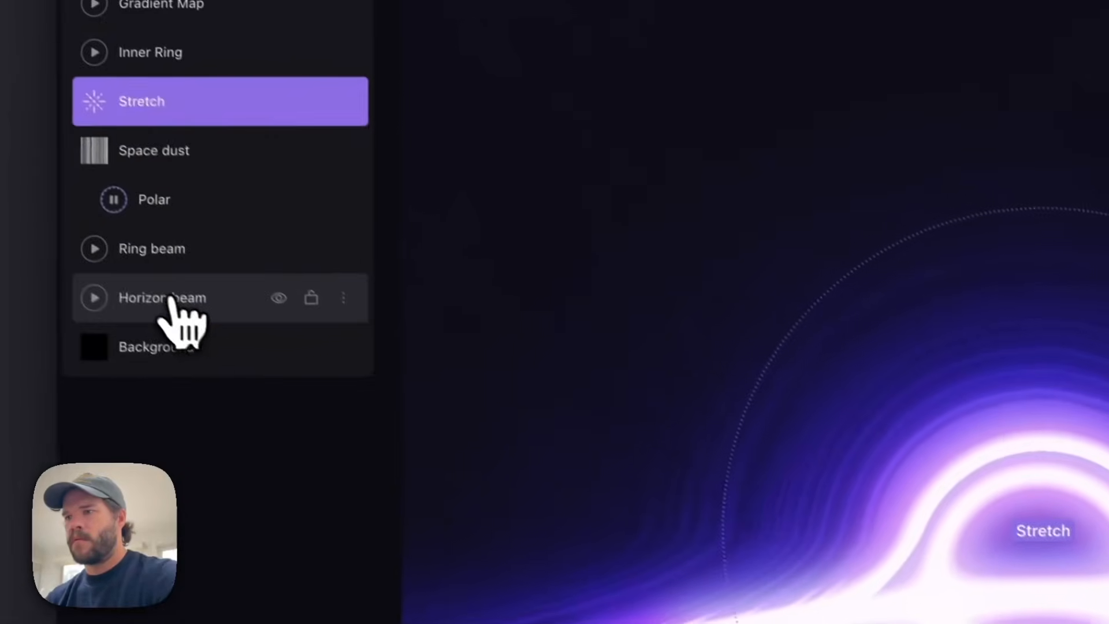
pyautogui.click(181, 310)
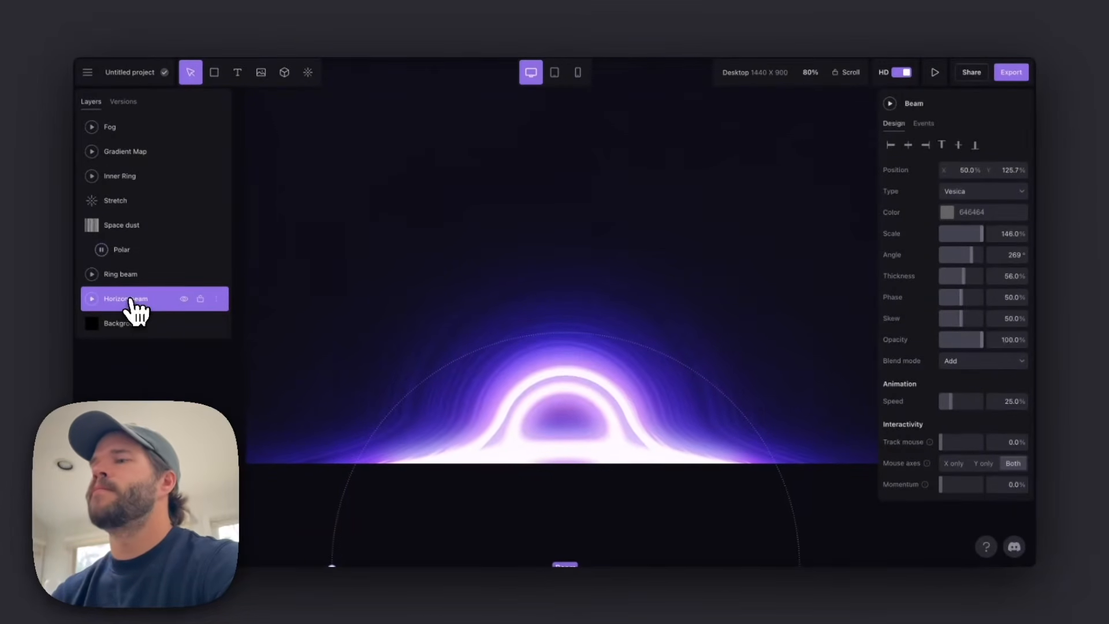
pyautogui.click(802, 169)
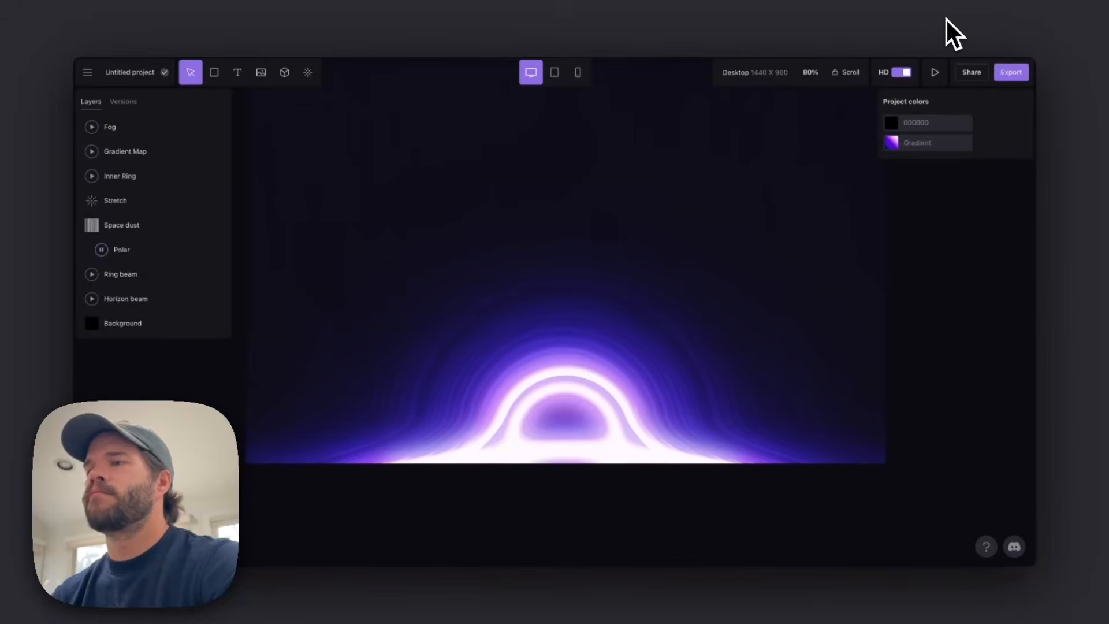
# Set the Stretch effect's horizontal stretch to 31% and nudge its center down to a vertical position of 89.2%.
pyautogui.click(657, 475)
pyautogui.moveTo(965, 193); pyautogui.dragTo(993, 188)
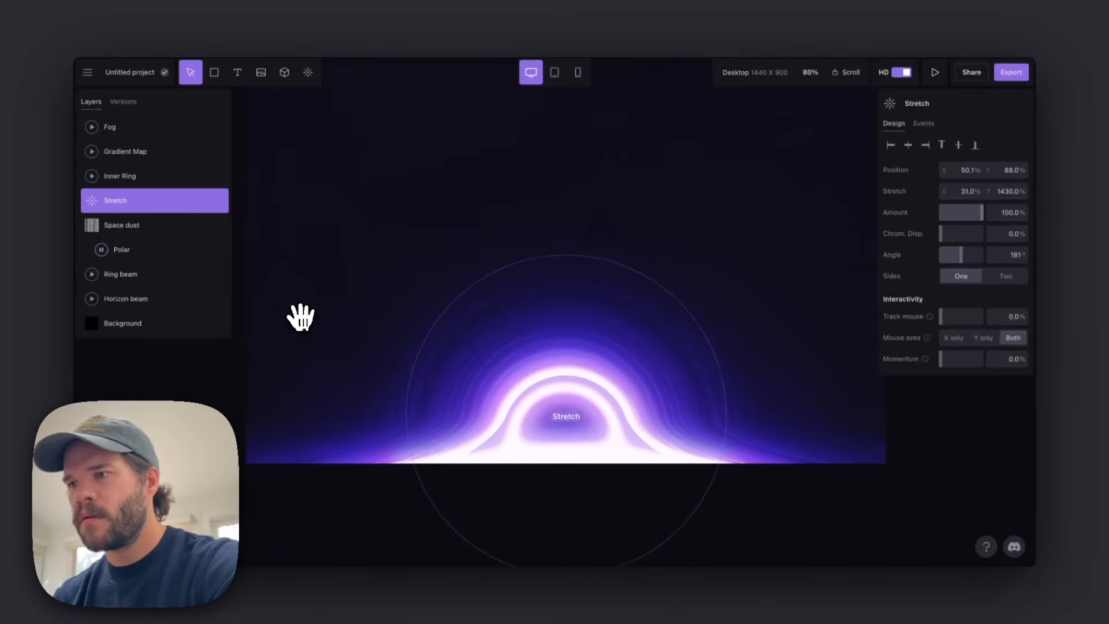
pyautogui.press('Down')
pyautogui.press('Down')
pyautogui.press('Up')
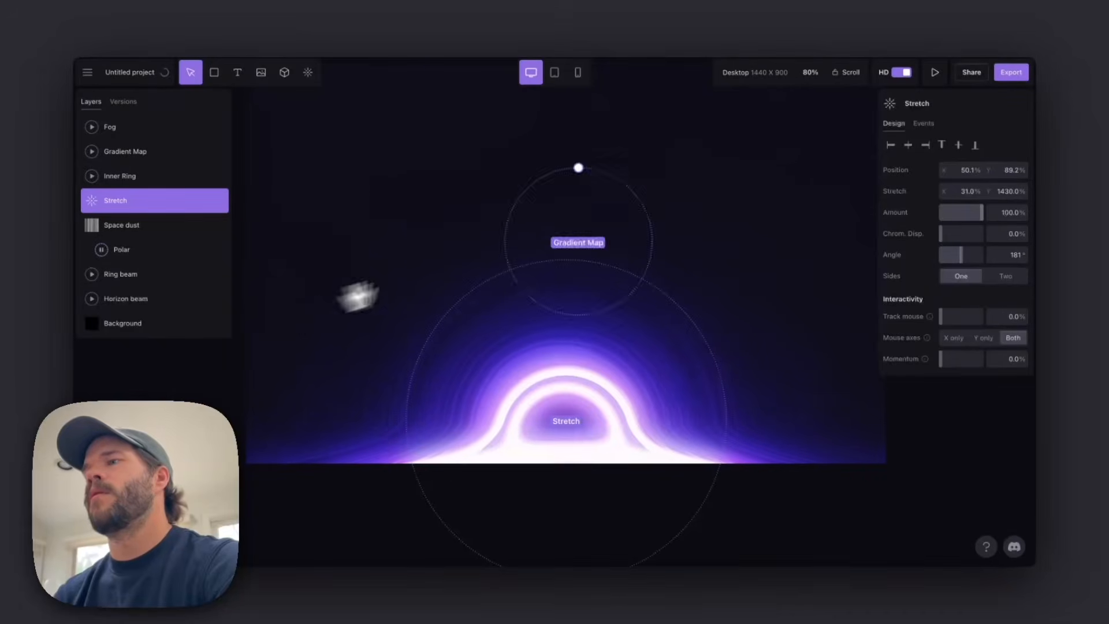
pyautogui.click(726, 168)
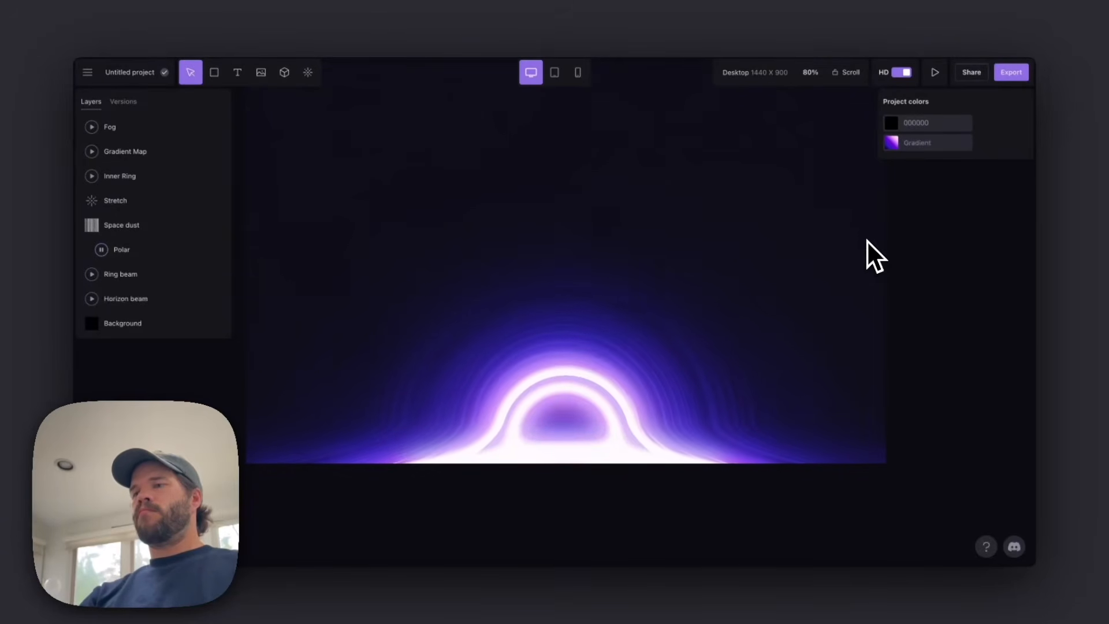
# In the Gradient Map's gradient, remove the extra white stop beside the light pink one and recolor the pink stop E978FF.
pyautogui.click(135, 150)
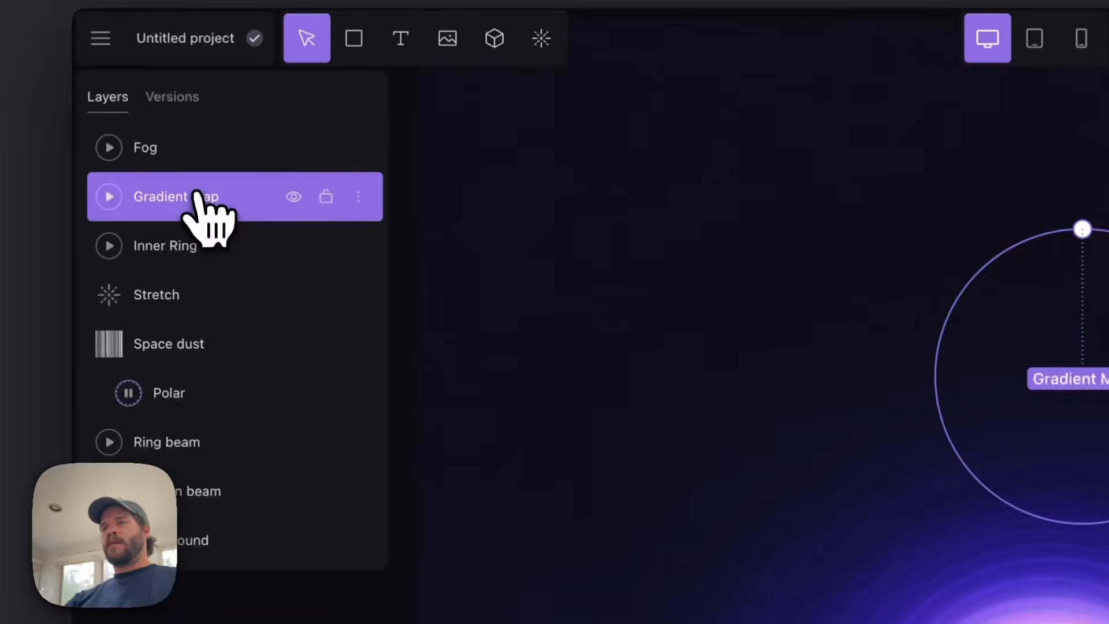
pyautogui.click(889, 317)
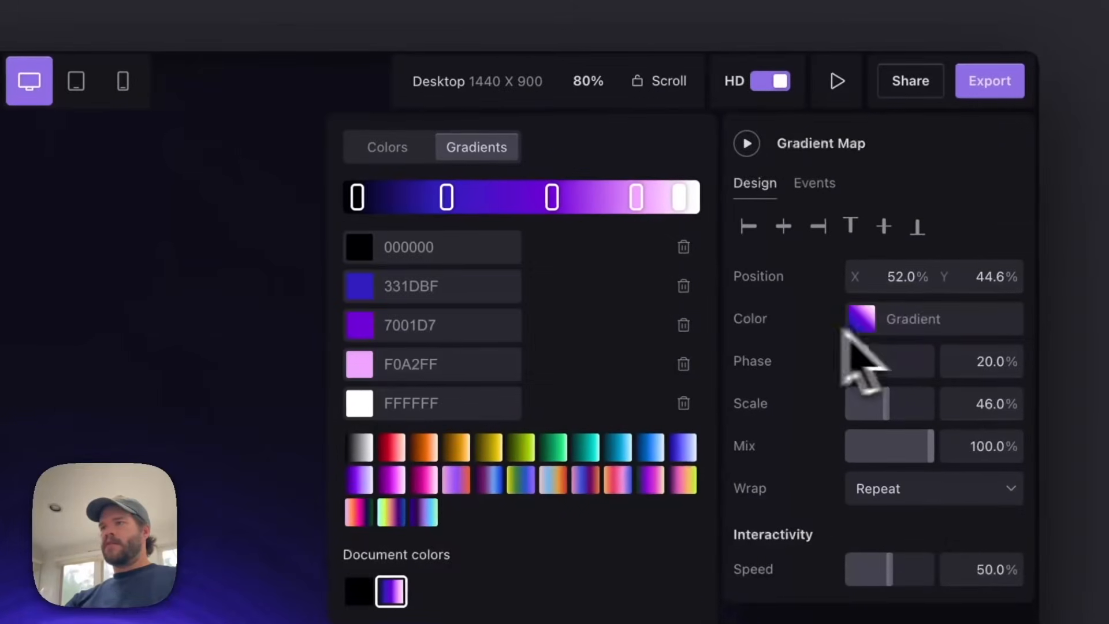
pyautogui.click(635, 202)
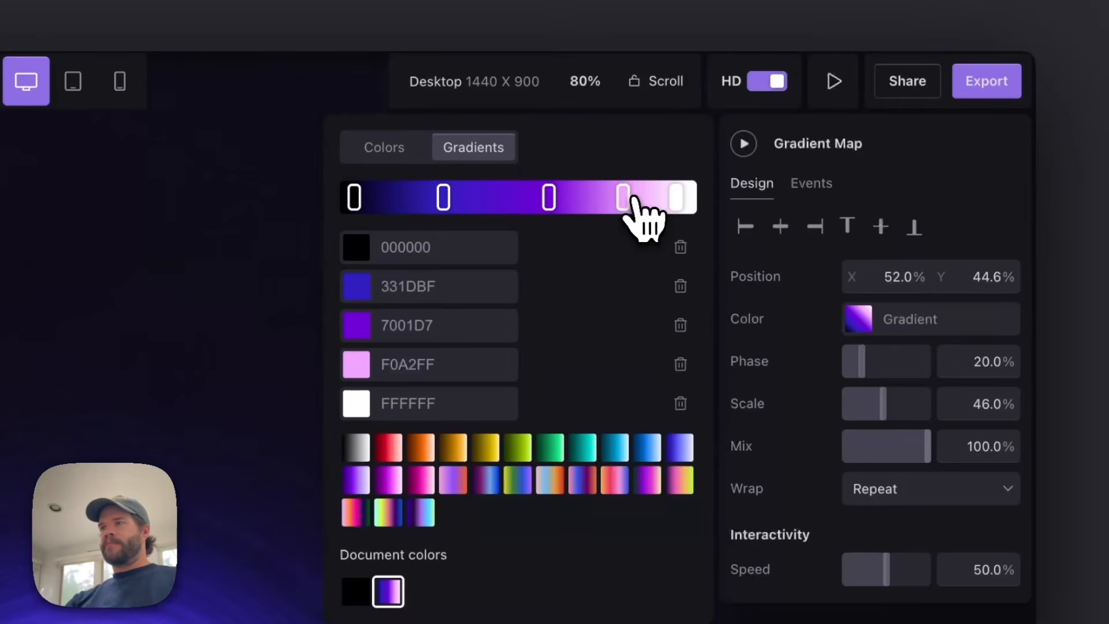
pyautogui.moveTo(635, 203); pyautogui.dragTo(613, 205)
pyautogui.click(640, 204)
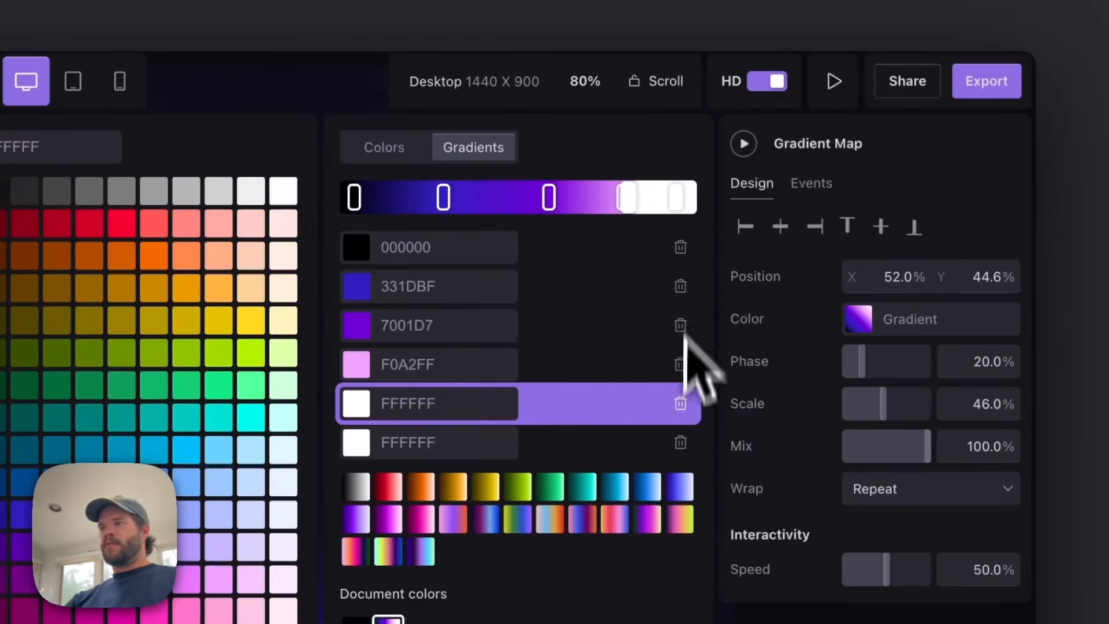
pyautogui.click(680, 404)
pyautogui.moveTo(626, 201); pyautogui.dragTo(644, 223)
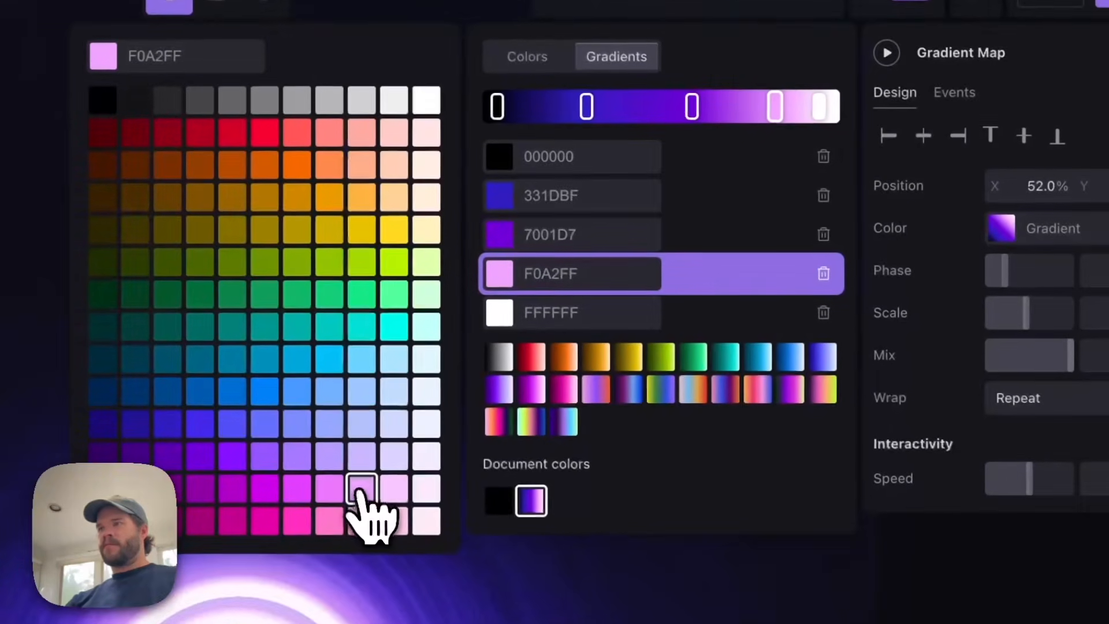
pyautogui.click(331, 496)
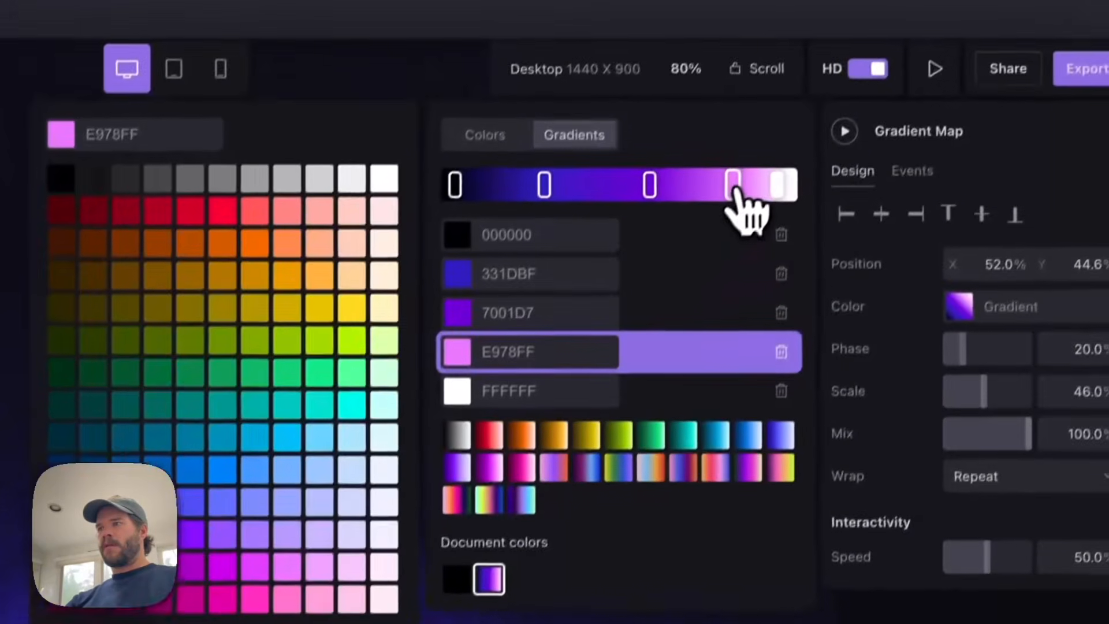
# Shift the gradient's white stop closer to the light end and the pink and purple stops slightly toward the dark end.
pyautogui.moveTo(734, 189); pyautogui.dragTo(797, 210)
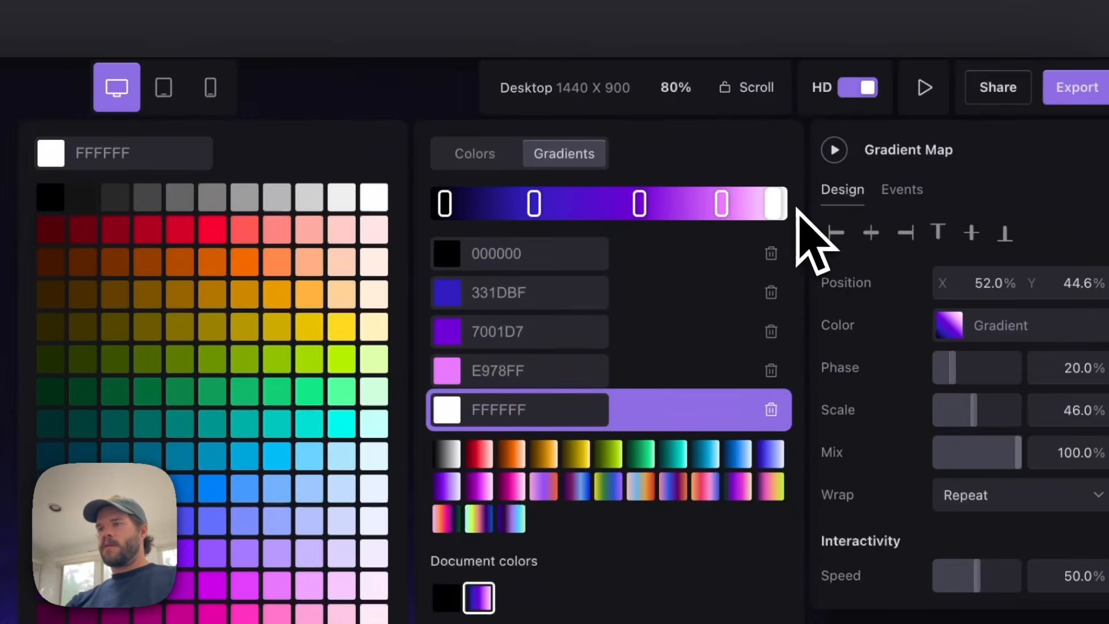
pyautogui.moveTo(724, 209); pyautogui.dragTo(719, 208)
pyautogui.moveTo(641, 211); pyautogui.dragTo(638, 201)
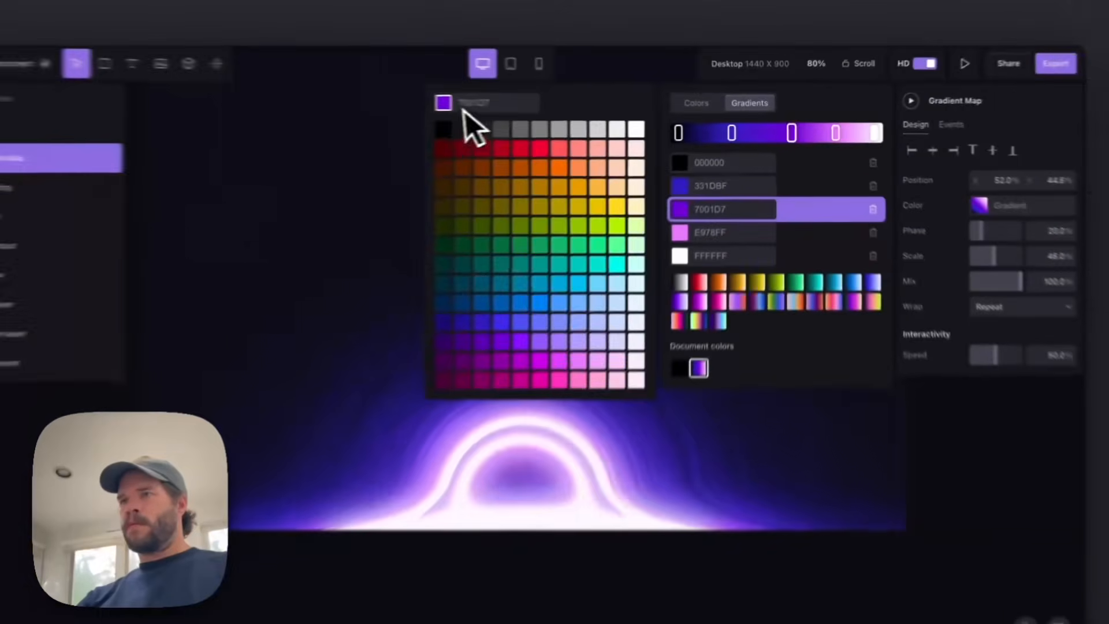
# Brighten the gradient's purple stop to 8400FF.
pyautogui.click(215, 93)
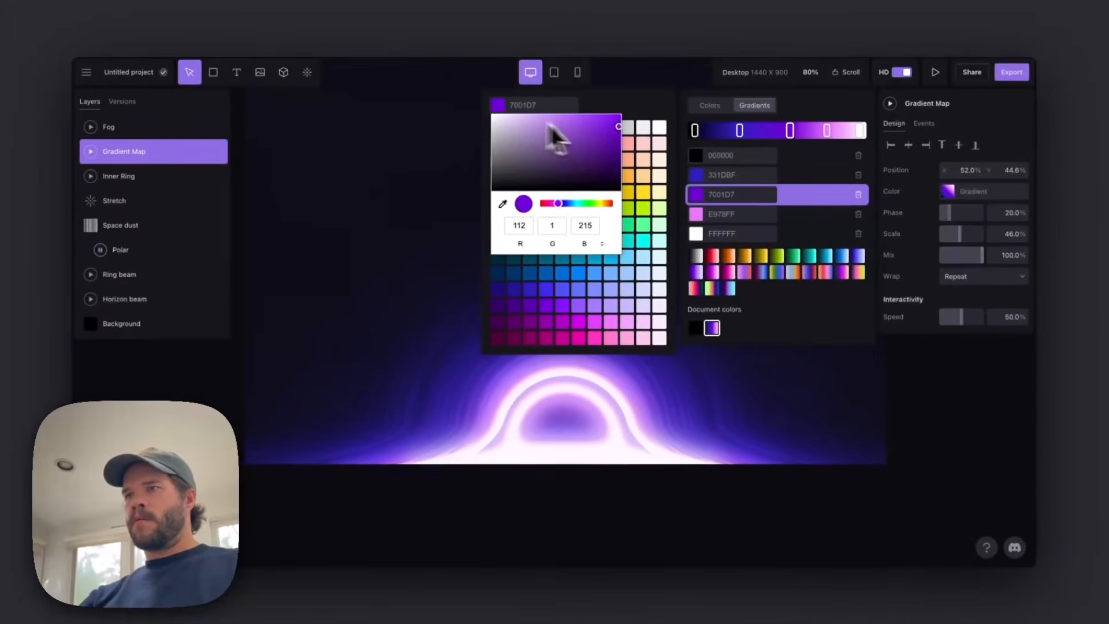
pyautogui.moveTo(612, 132); pyautogui.dragTo(639, 130)
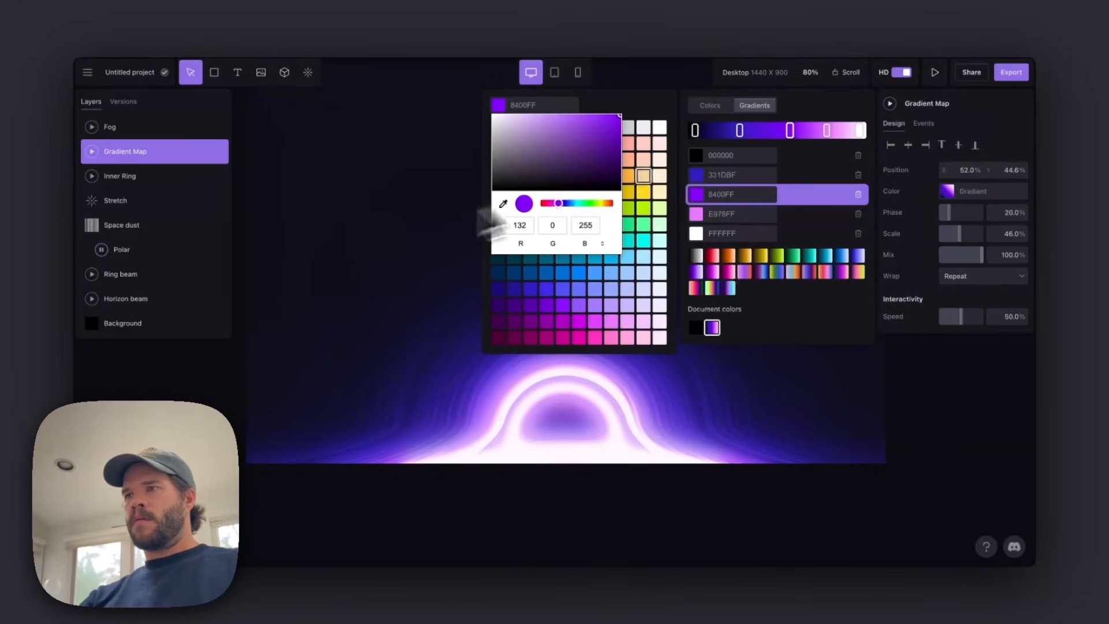
pyautogui.click(387, 251)
pyautogui.click(387, 251)
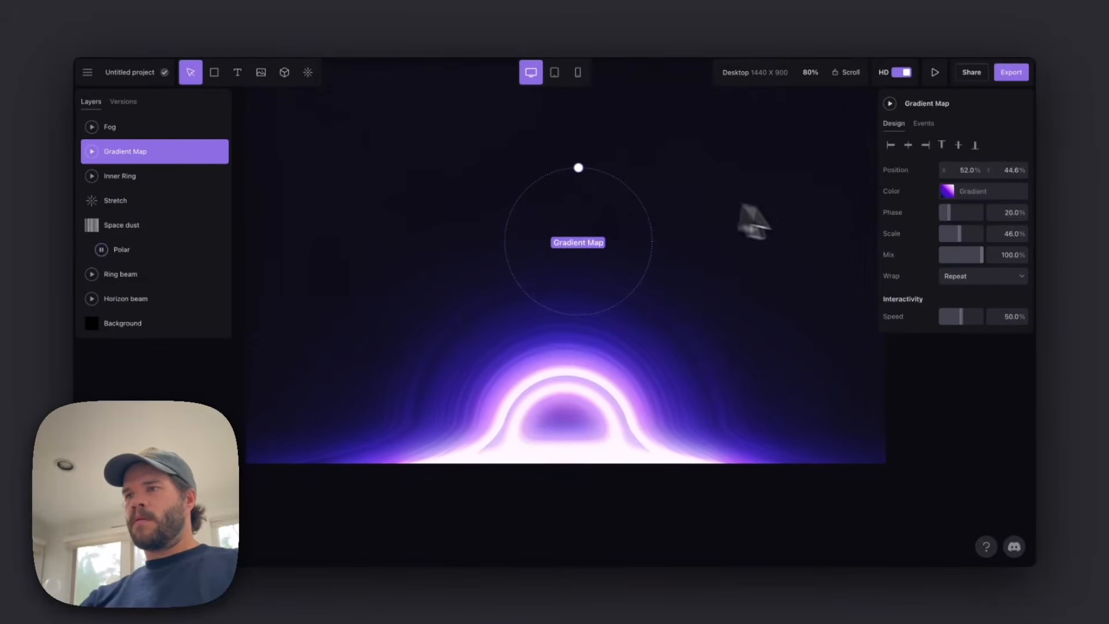
pyautogui.click(831, 230)
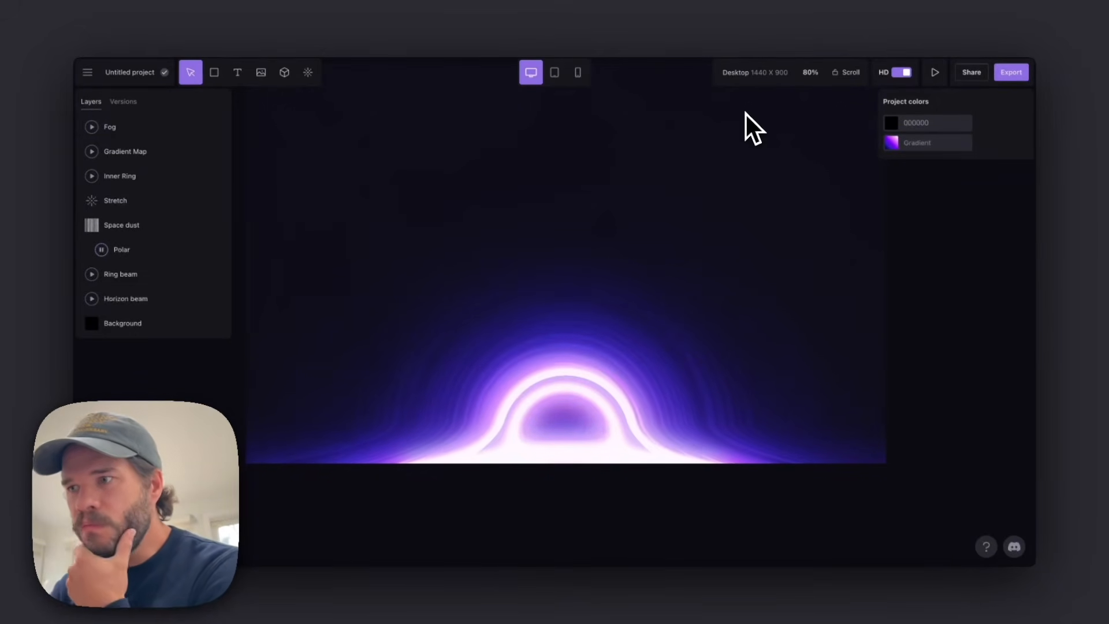
# Enlarge the Polar effect on the Space dust to a scale of about 133.6% and rotate it to about 23°.
pyautogui.click(123, 252)
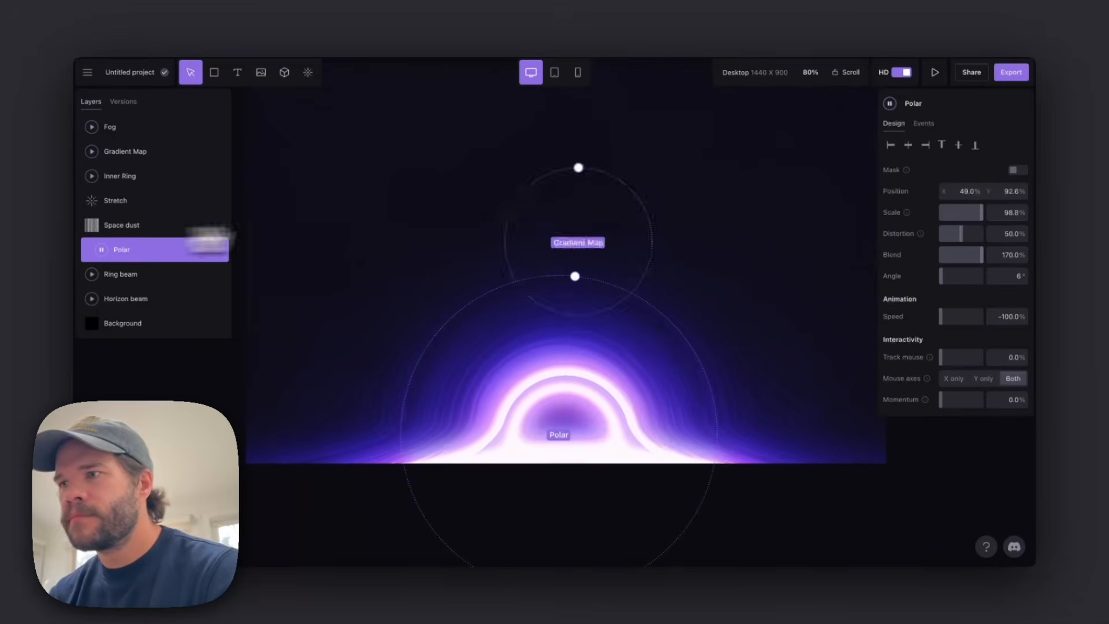
pyautogui.moveTo(577, 280); pyautogui.dragTo(642, 236)
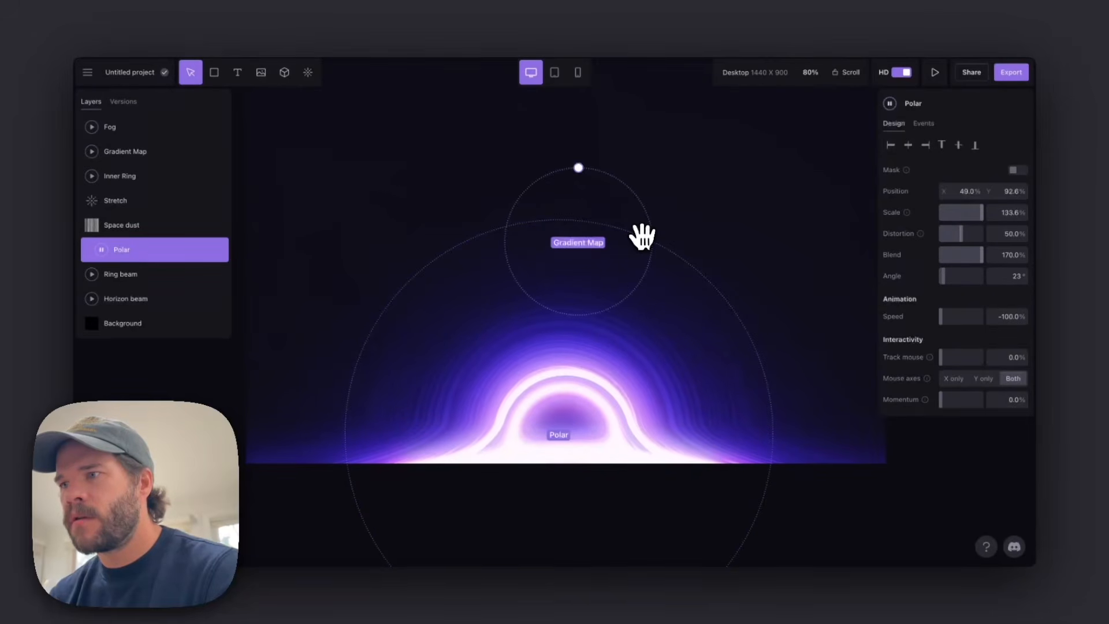
pyautogui.click(767, 140)
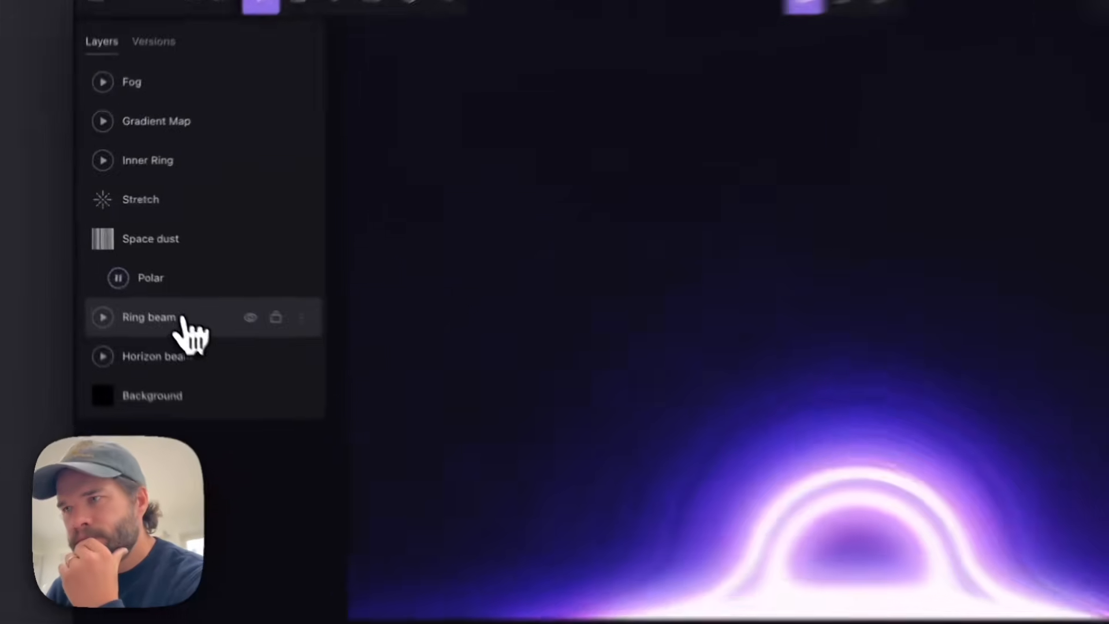
# Try a lower tint mix of 190% on the Ring beam layer.
pyautogui.click(140, 274)
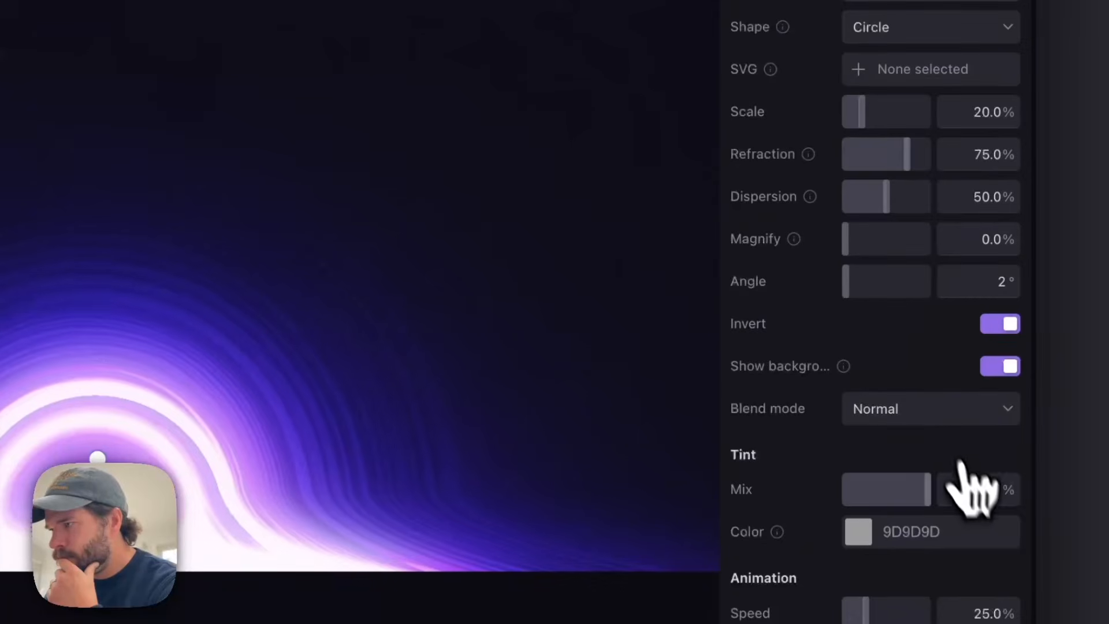
pyautogui.moveTo(978, 489); pyautogui.dragTo(954, 489)
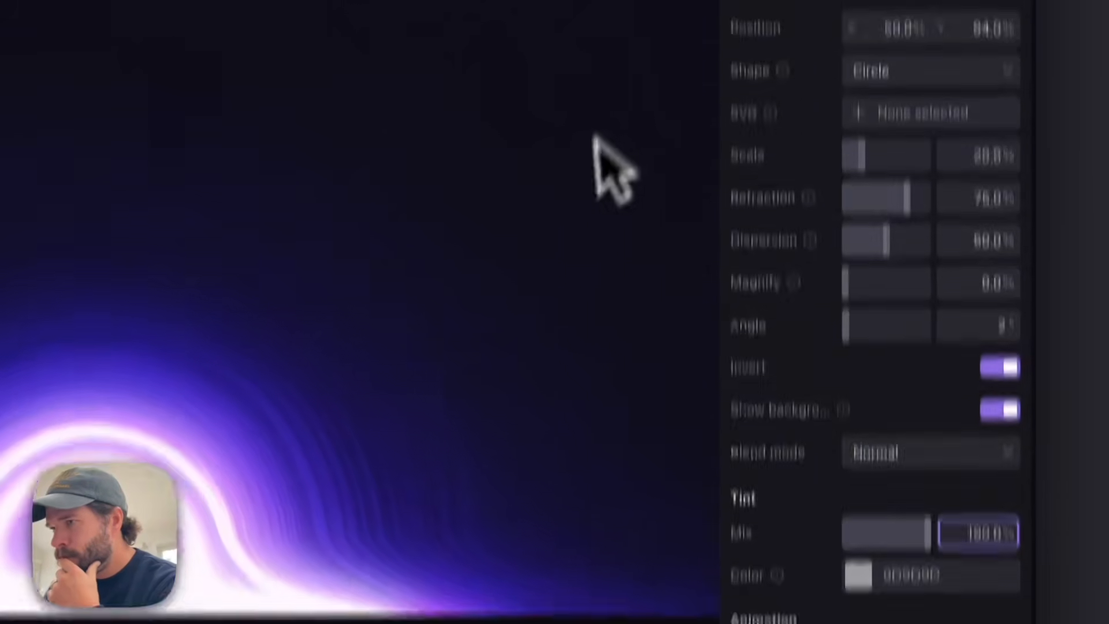
pyautogui.click(586, 99)
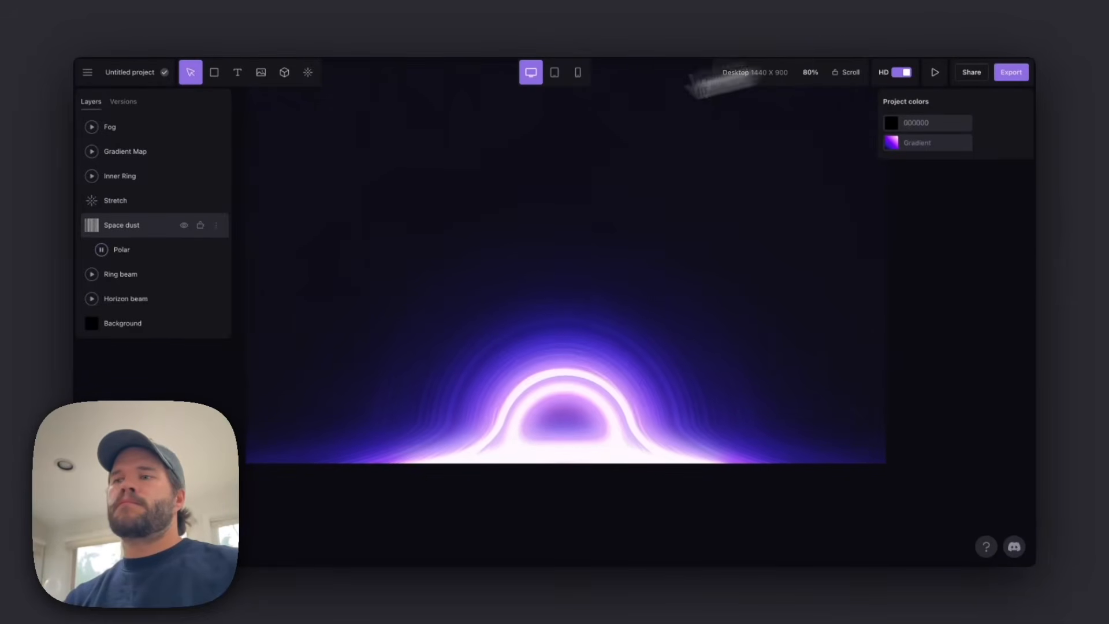
# Raise the Ring beam layer's tint mix to 392%.
pyautogui.click(136, 281)
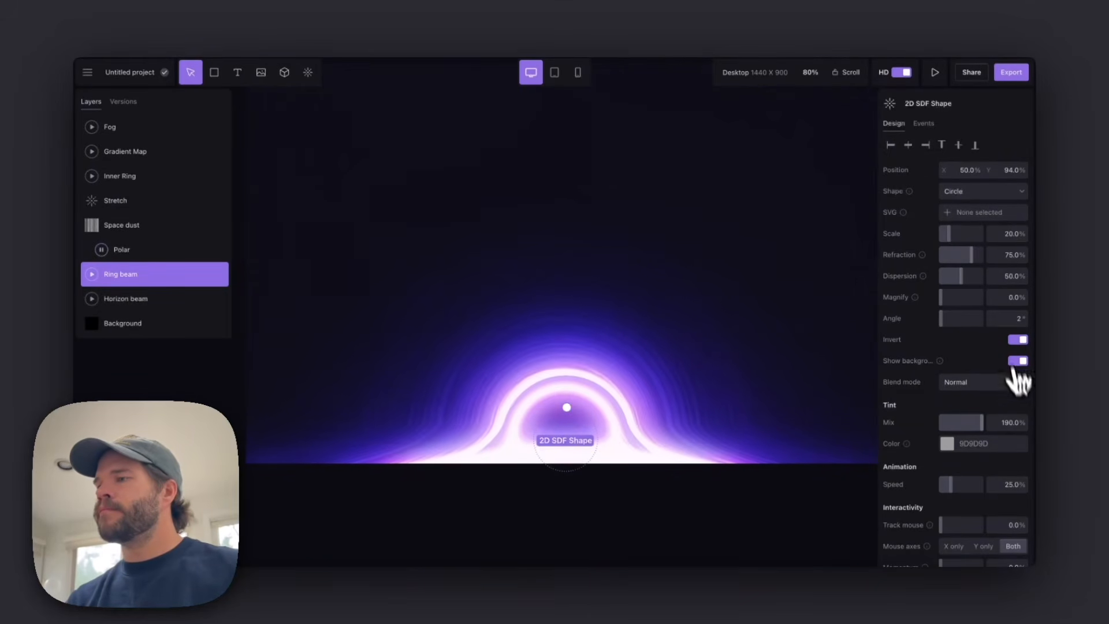
pyautogui.moveTo(1026, 421); pyautogui.dragTo(1032, 420)
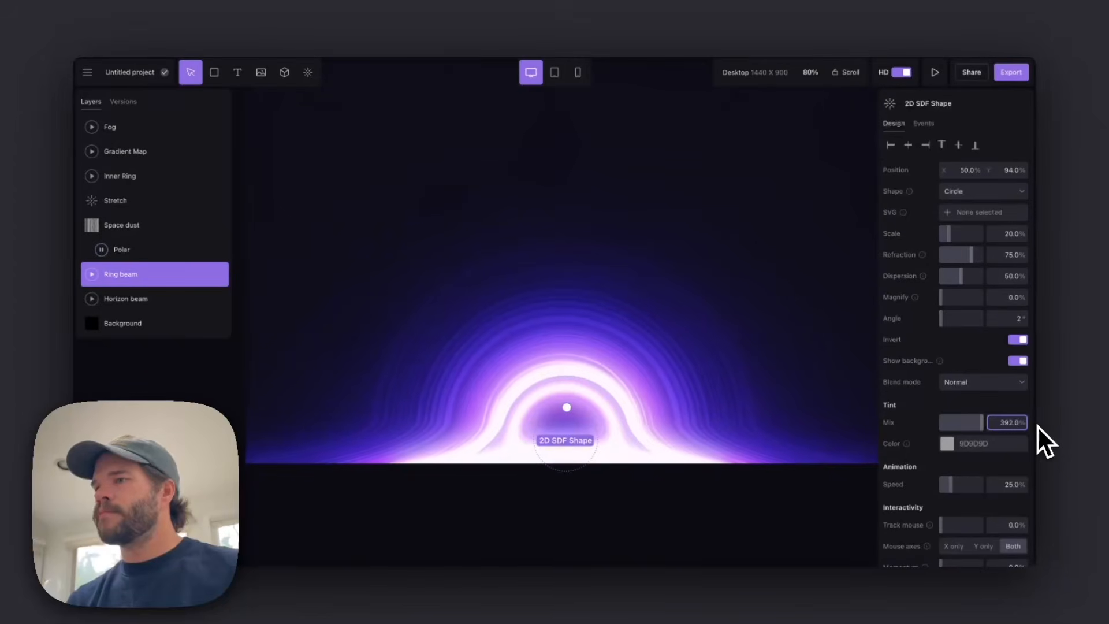
pyautogui.click(770, 172)
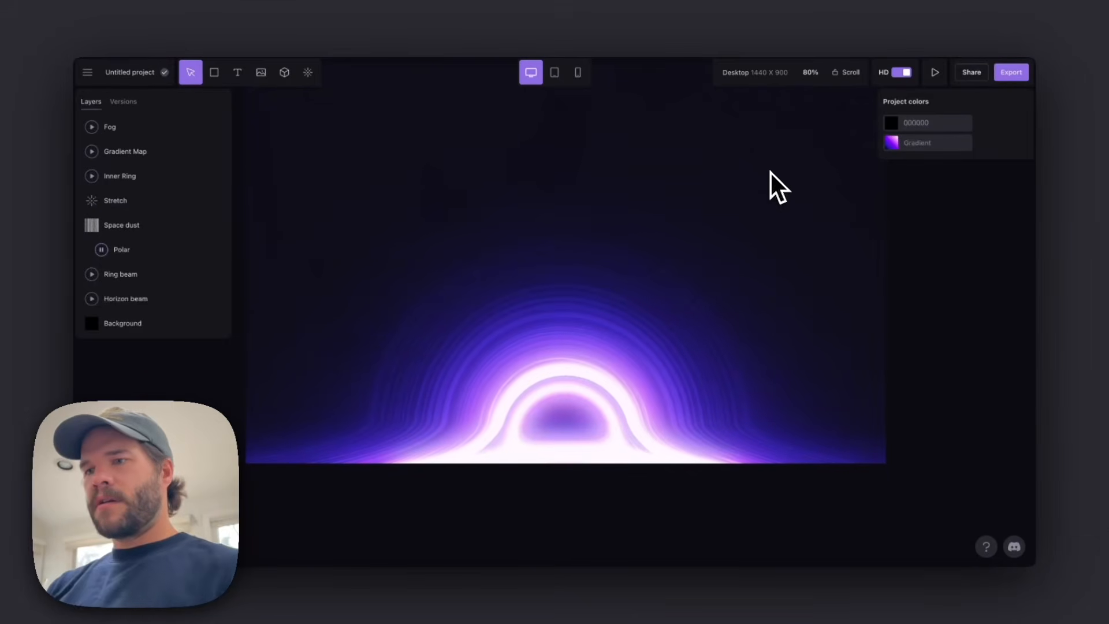
# Adjust the Gradient Map's phase to turn the backdrop black and fine-tune the color of its gradient's blue stop.
pyautogui.click(137, 152)
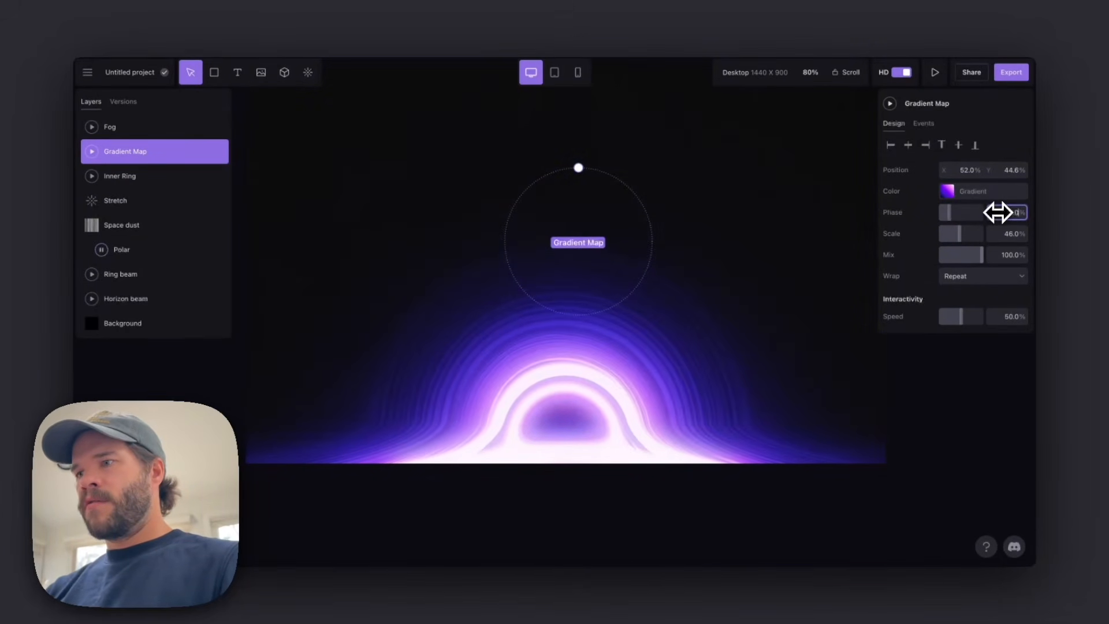
pyautogui.click(802, 249)
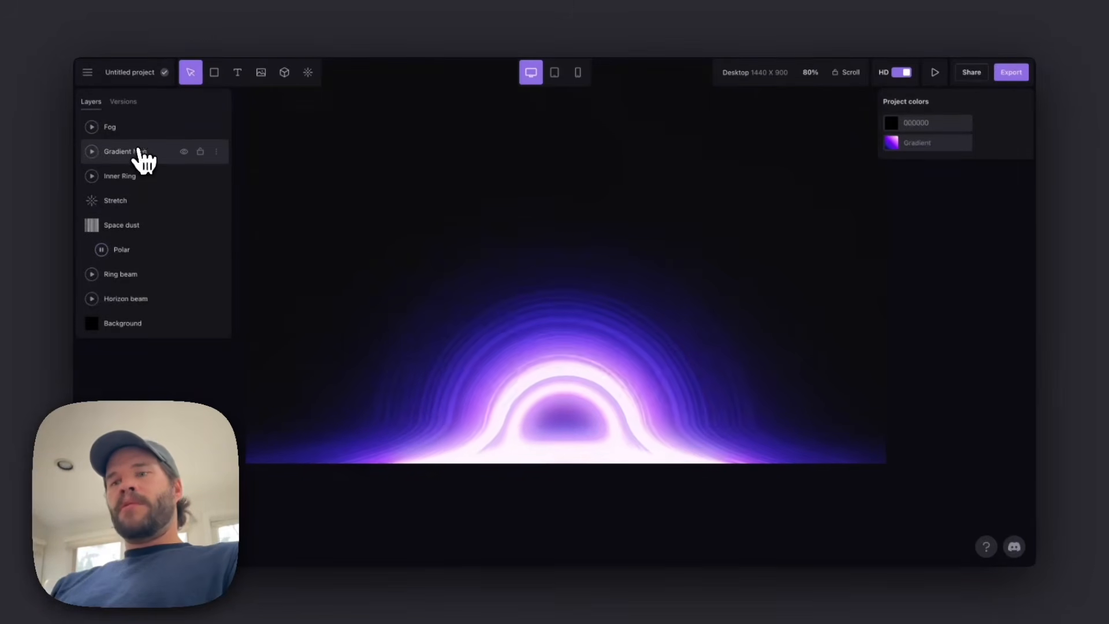
pyautogui.click(139, 151)
pyautogui.click(946, 192)
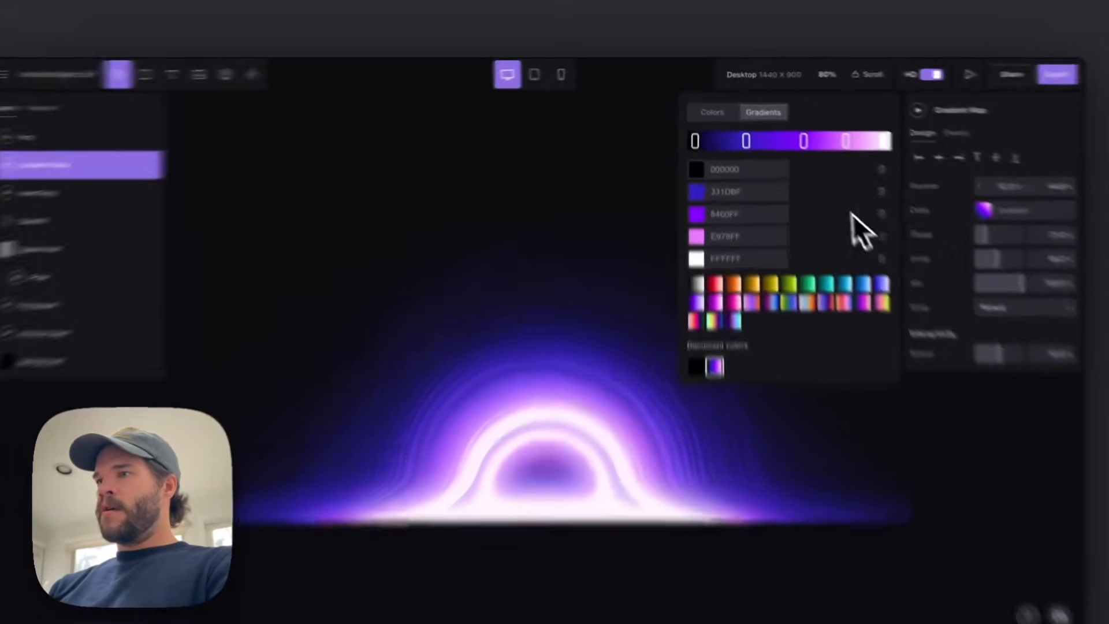
pyautogui.click(696, 176)
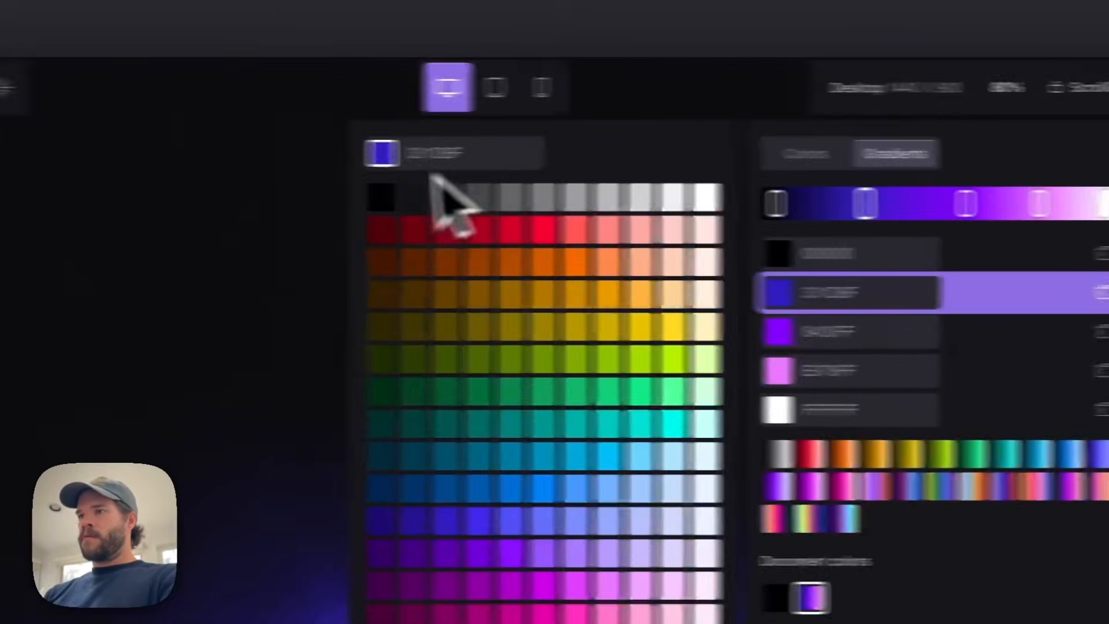
pyautogui.click(302, 154)
pyautogui.moveTo(727, 350); pyautogui.dragTo(729, 353)
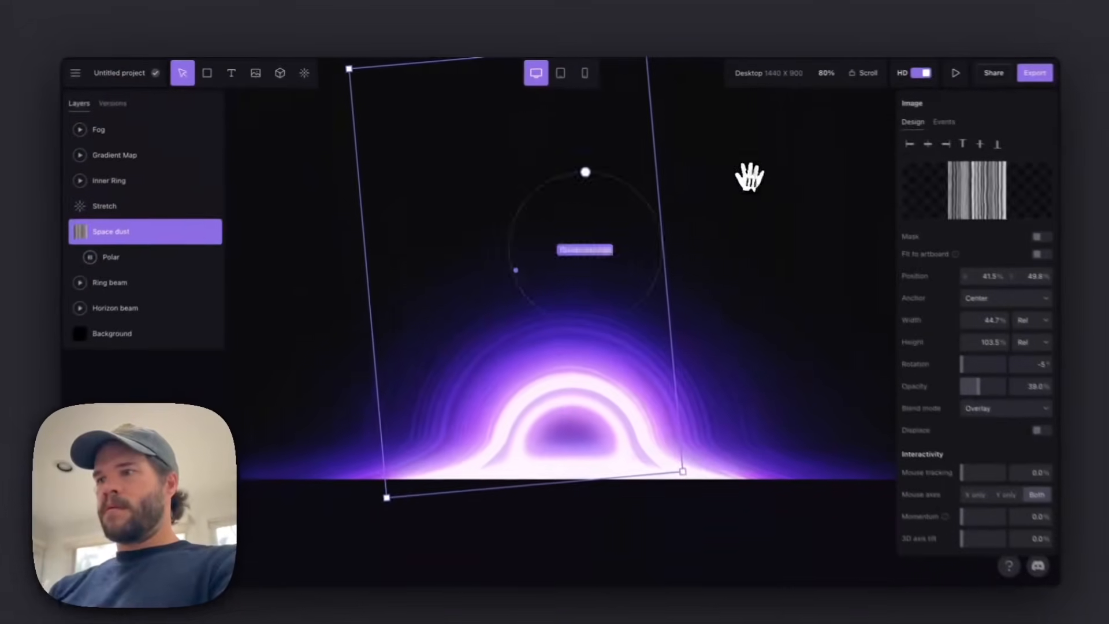
pyautogui.click(750, 173)
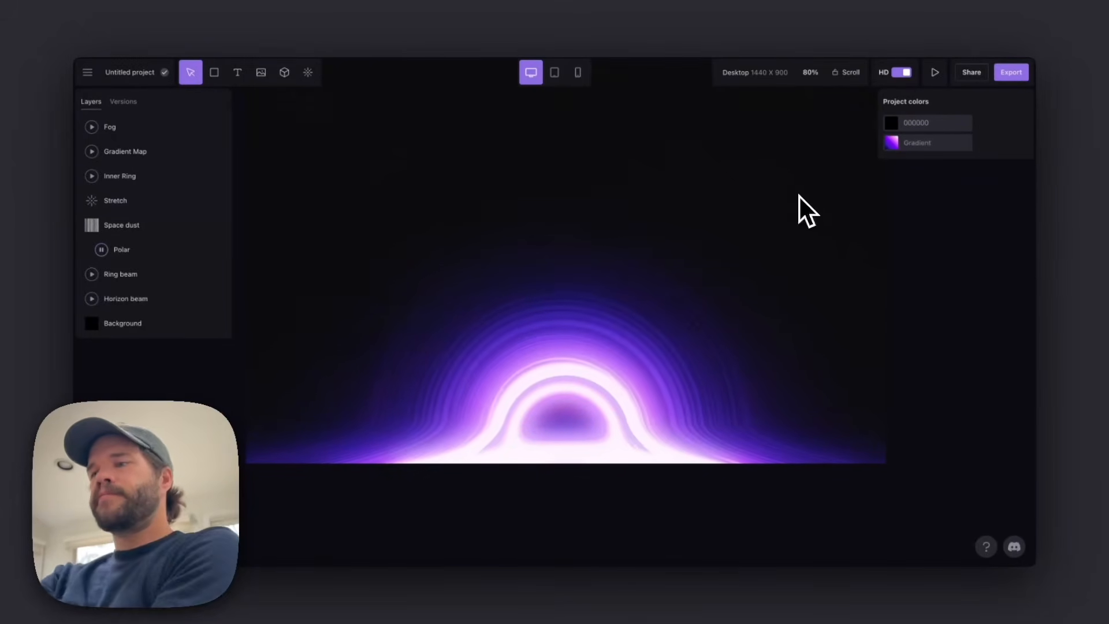
# Tune the Fog layer to 68% diffusion, 58% luminance, 0% scatter and 80% mix radius, repositioned to about 49.7%, 89.3%.
pyautogui.click(123, 127)
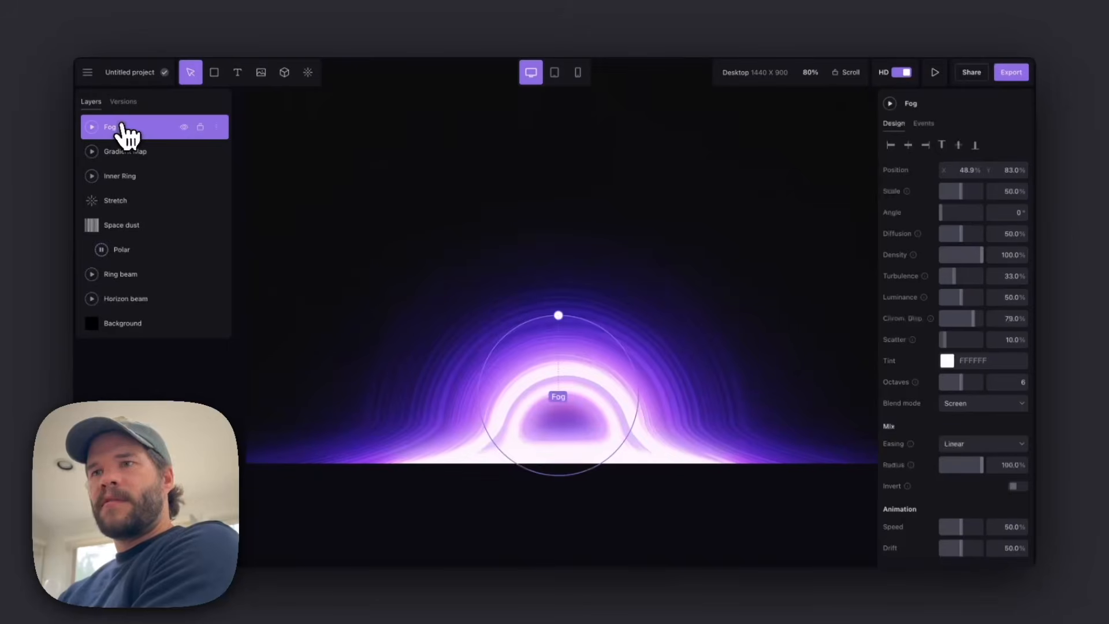
pyautogui.moveTo(965, 236)
pyautogui.mouseDown()
pyautogui.moveTo(982, 240)
pyautogui.moveTo(966, 248)
pyautogui.mouseUp()
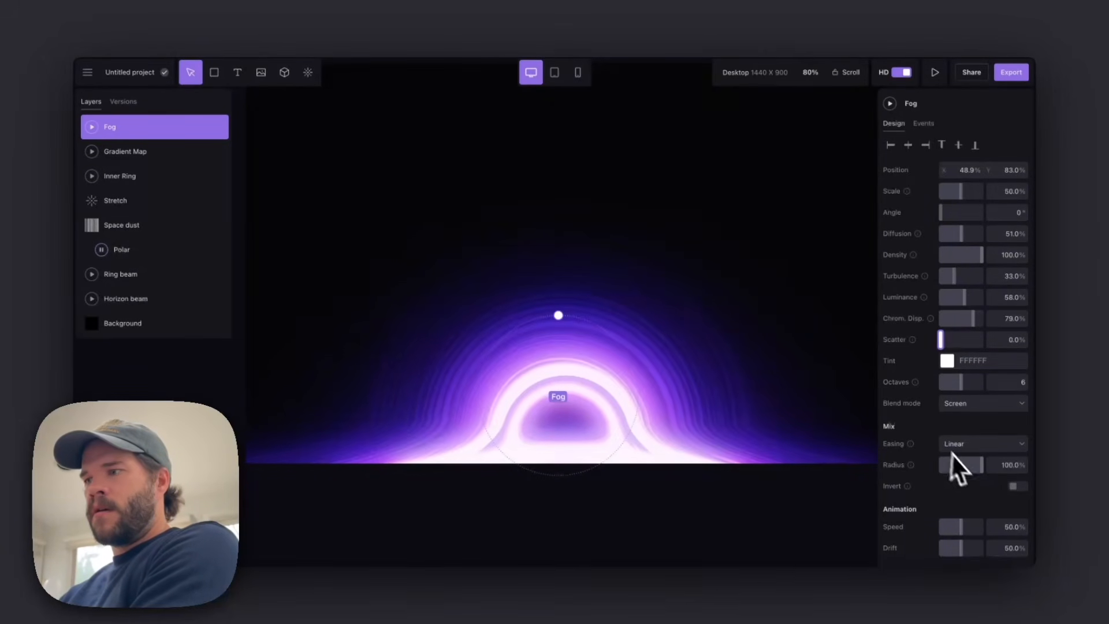
pyautogui.click(980, 466)
pyautogui.moveTo(975, 472); pyautogui.dragTo(964, 478)
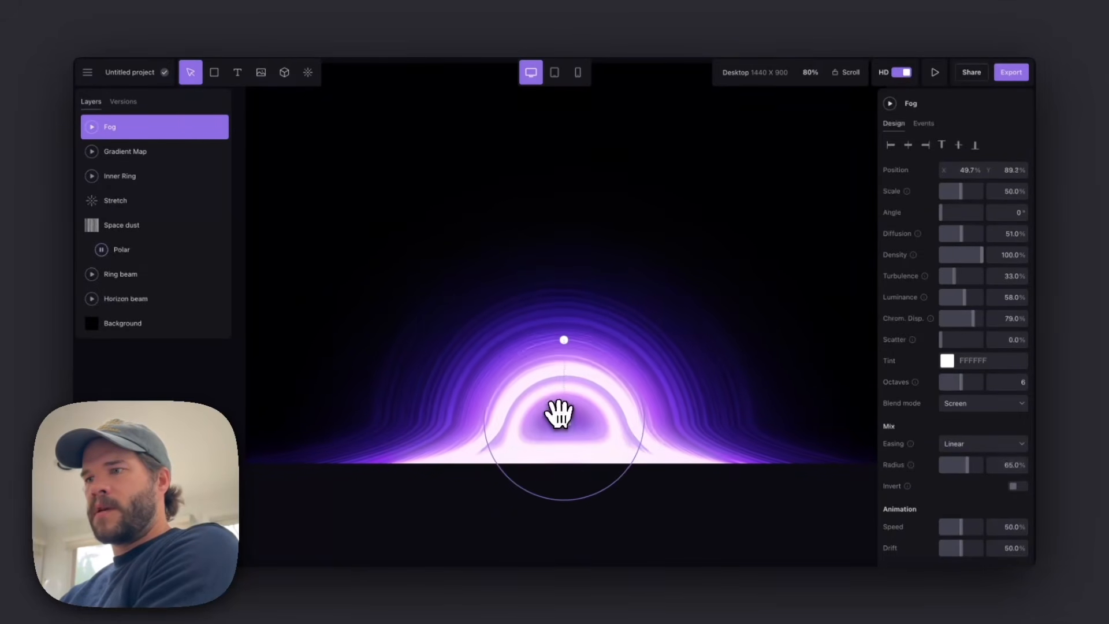
pyautogui.moveTo(947, 467); pyautogui.dragTo(972, 468)
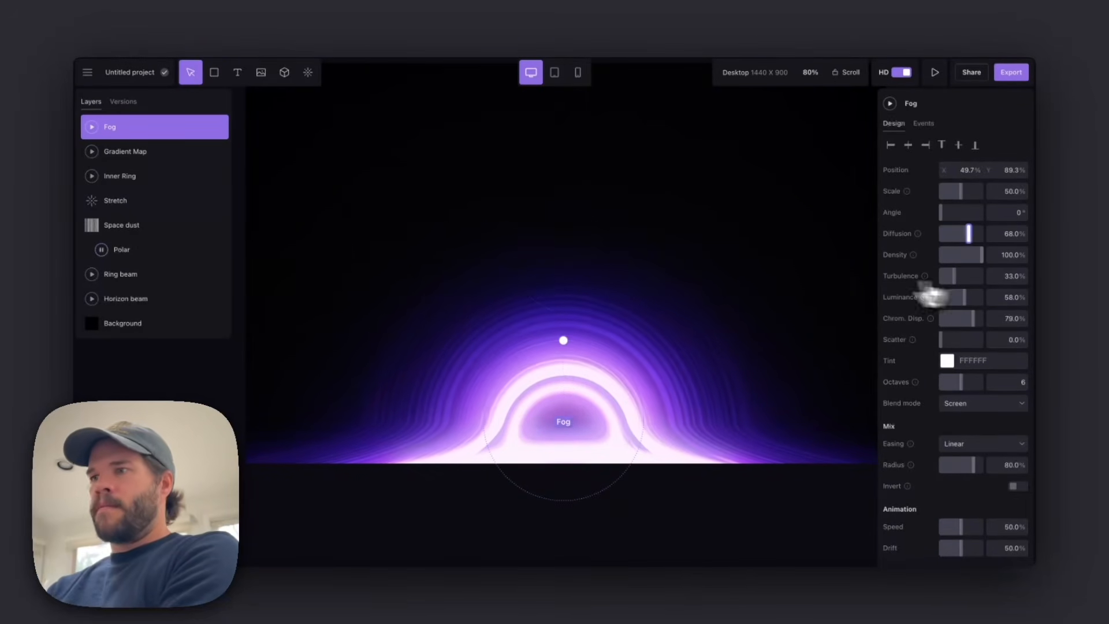
pyautogui.click(715, 191)
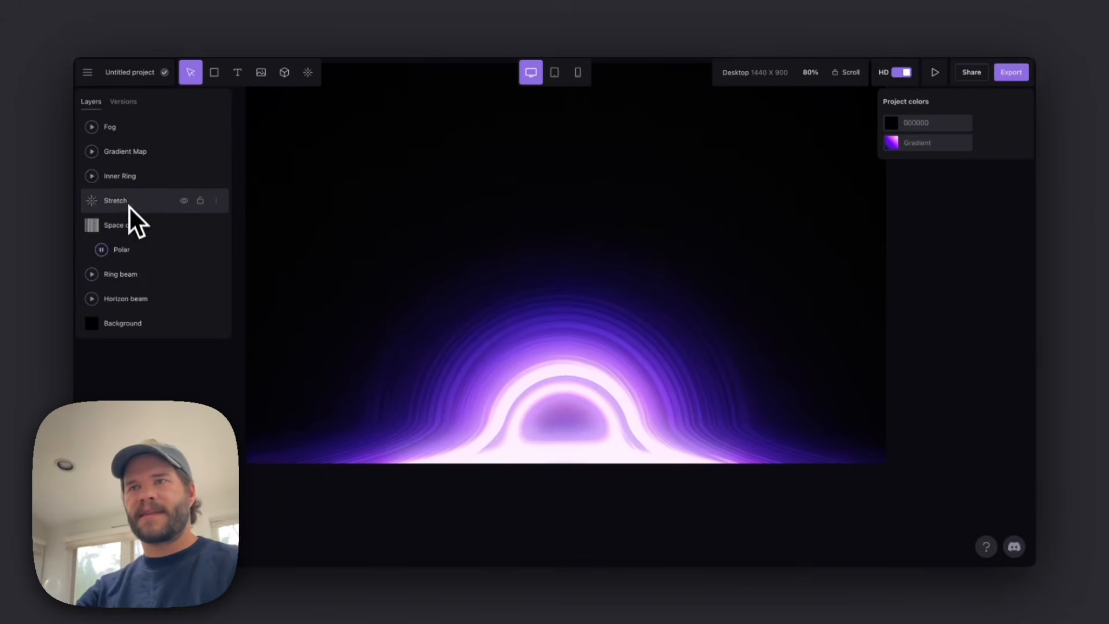
# Publish the scene as an embed and open its optimization view.
pyautogui.click(1006, 73)
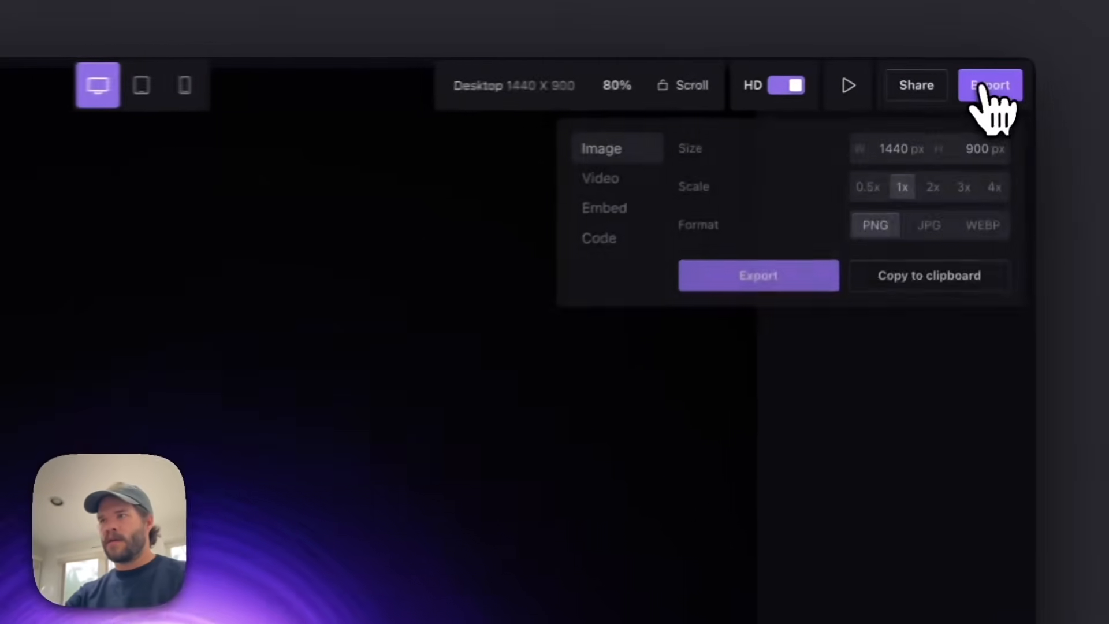
pyautogui.click(604, 208)
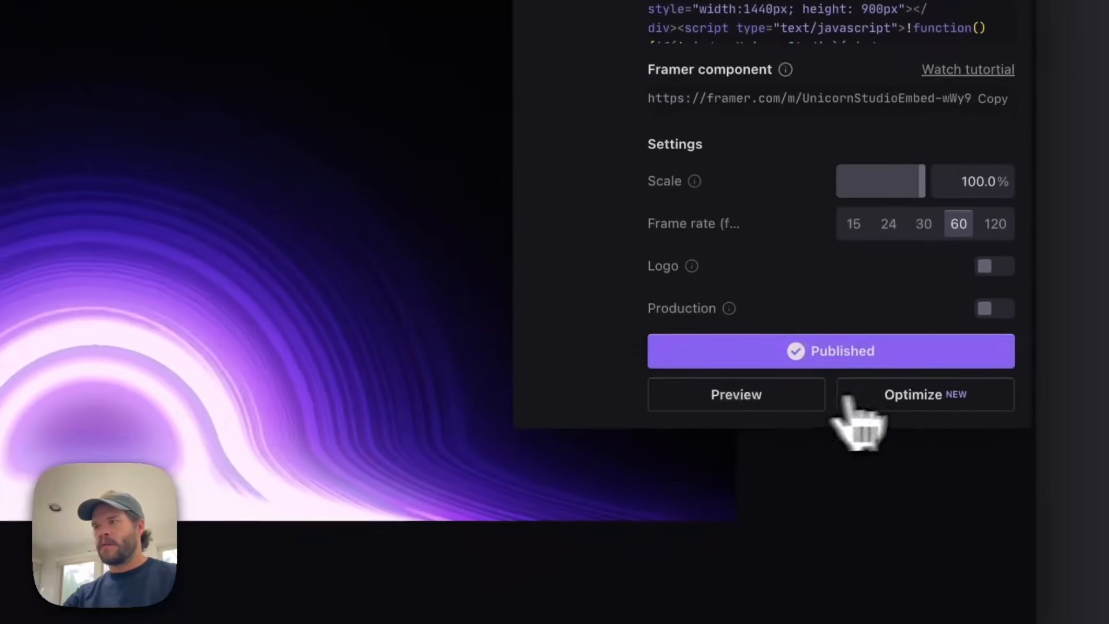
pyautogui.click(898, 396)
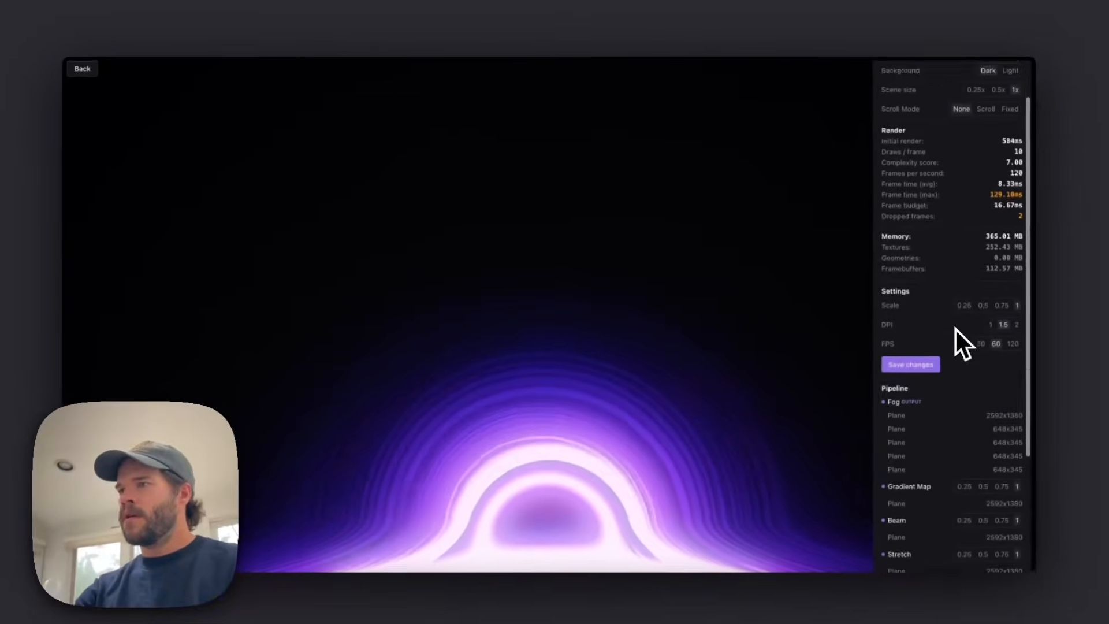
# Lower the embed's DPI to 1 in the optimization settings.
pyautogui.scroll(-4, 980, 235)
pyautogui.scroll(5, 980, 235)
pyautogui.click(959, 403)
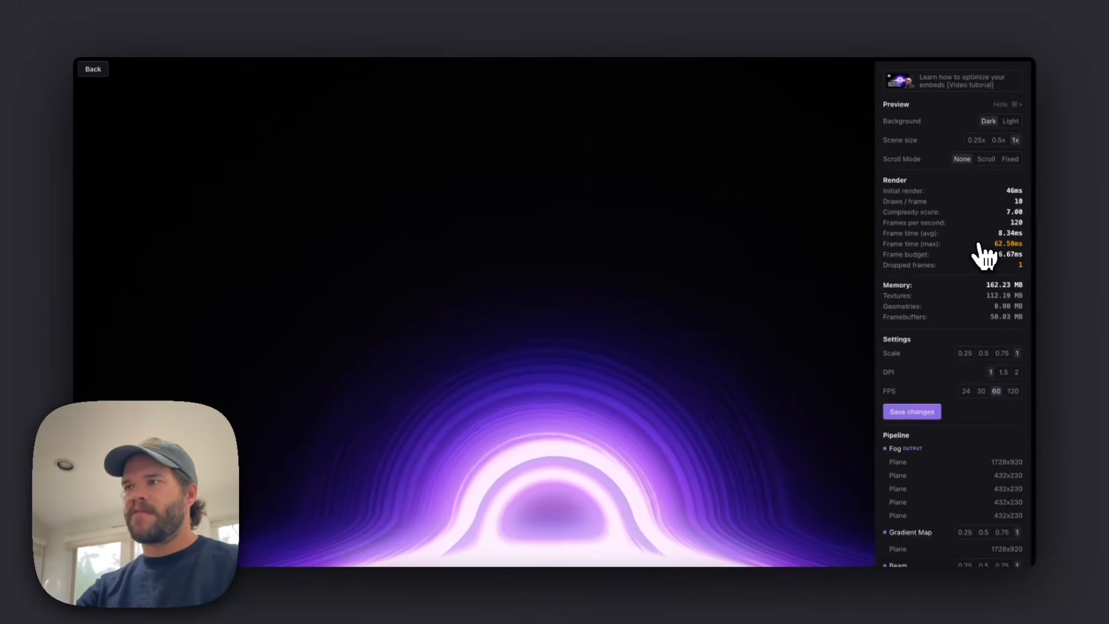
# Review the layer render pipeline and performance figures, and return to the scene editor.
pyautogui.scroll(-4, 980, 245)
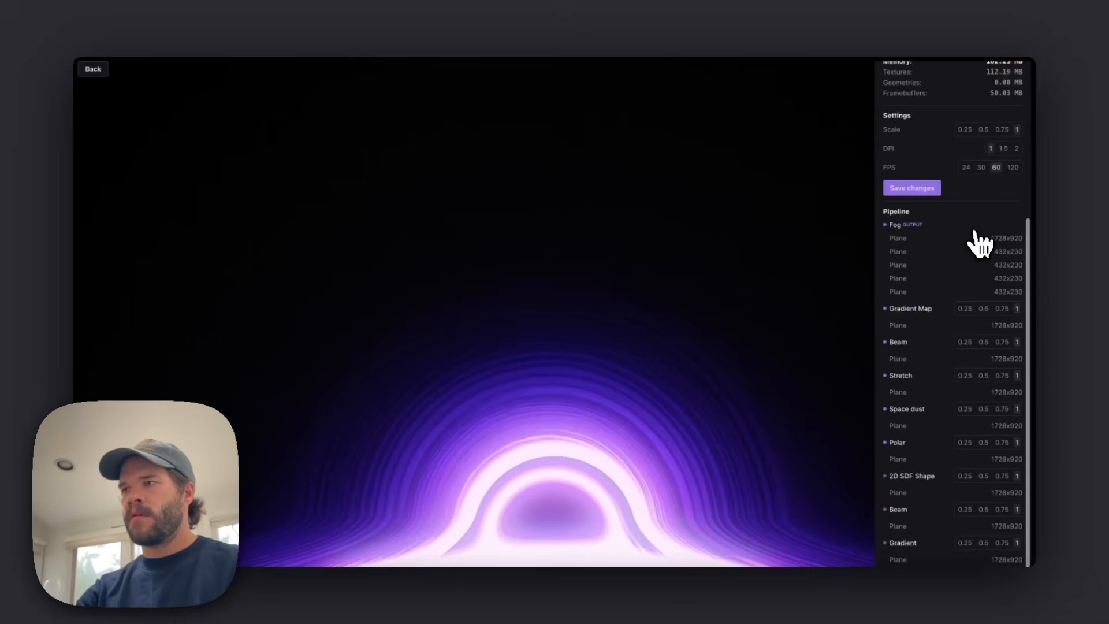
pyautogui.scroll(4, 980, 246)
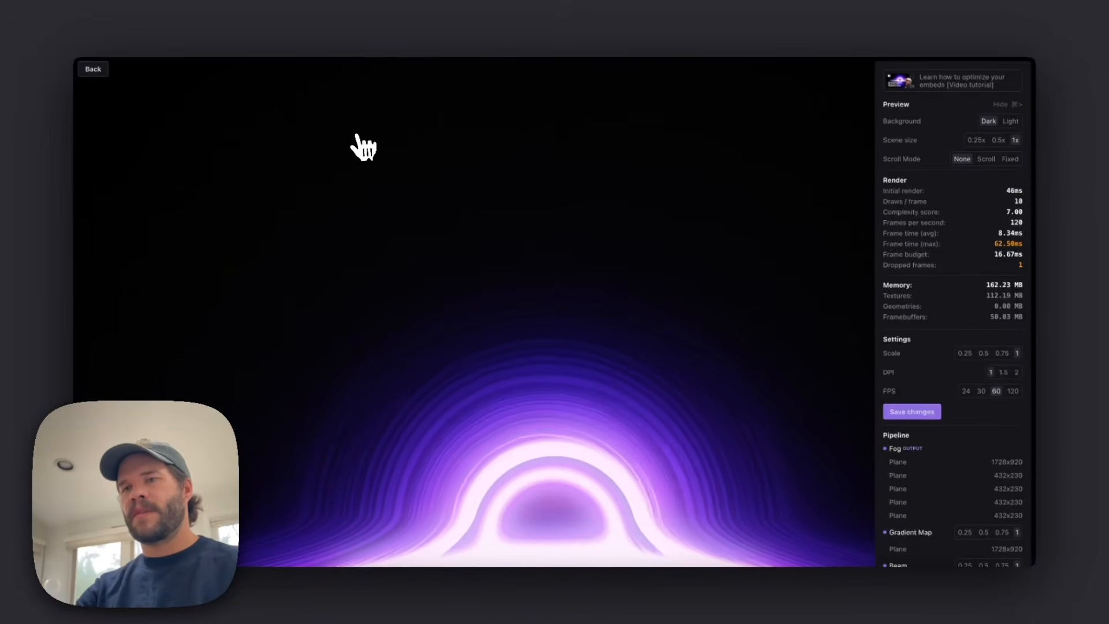
pyautogui.click(95, 70)
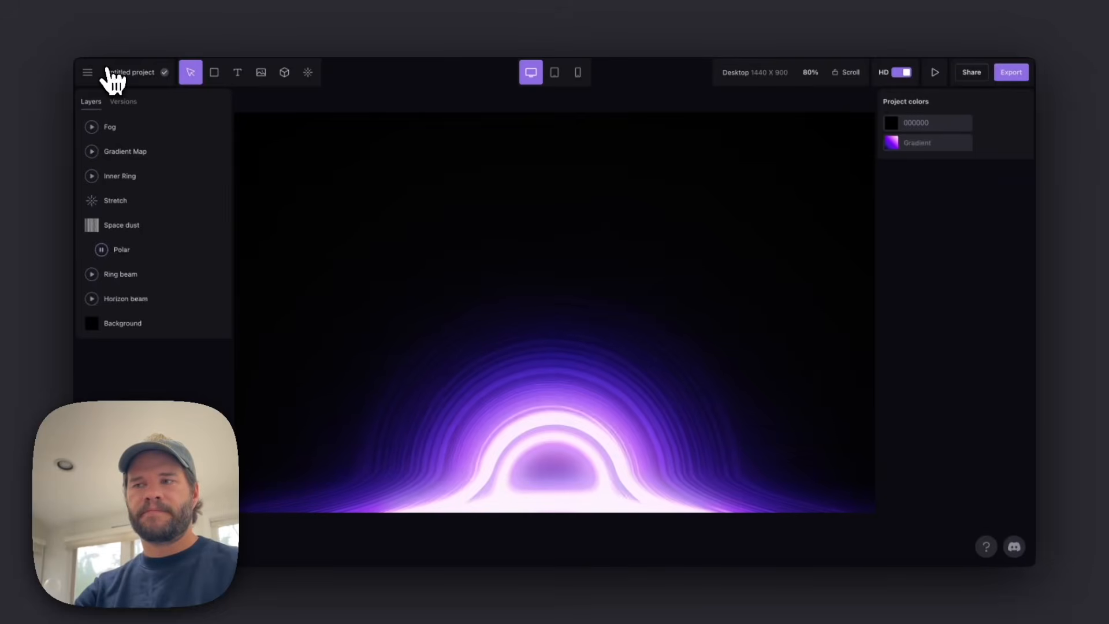